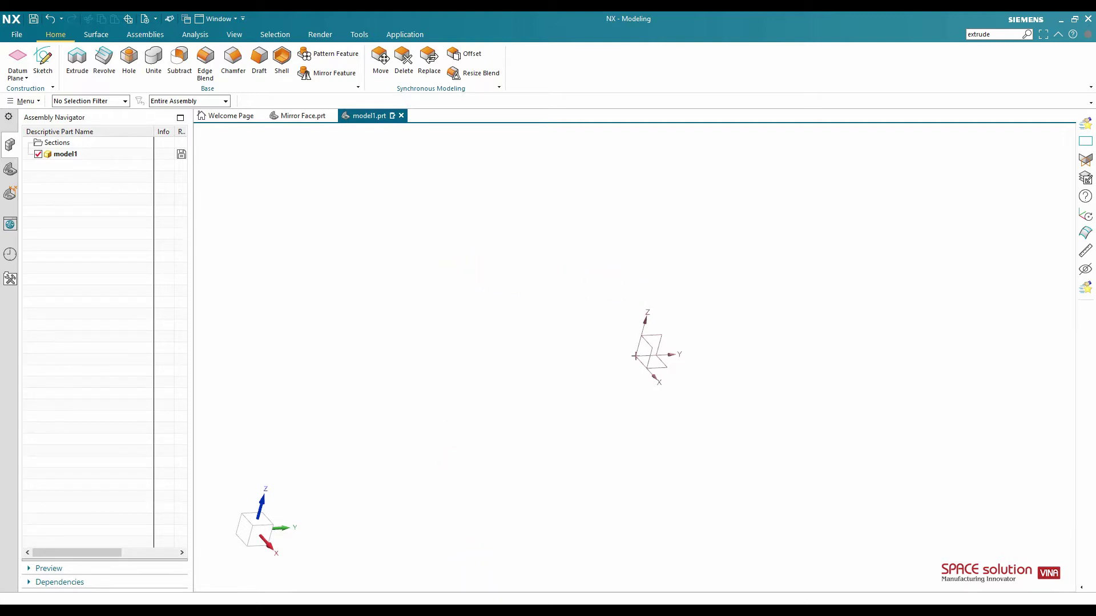
pyautogui.hotkey('alt', 'Tab')
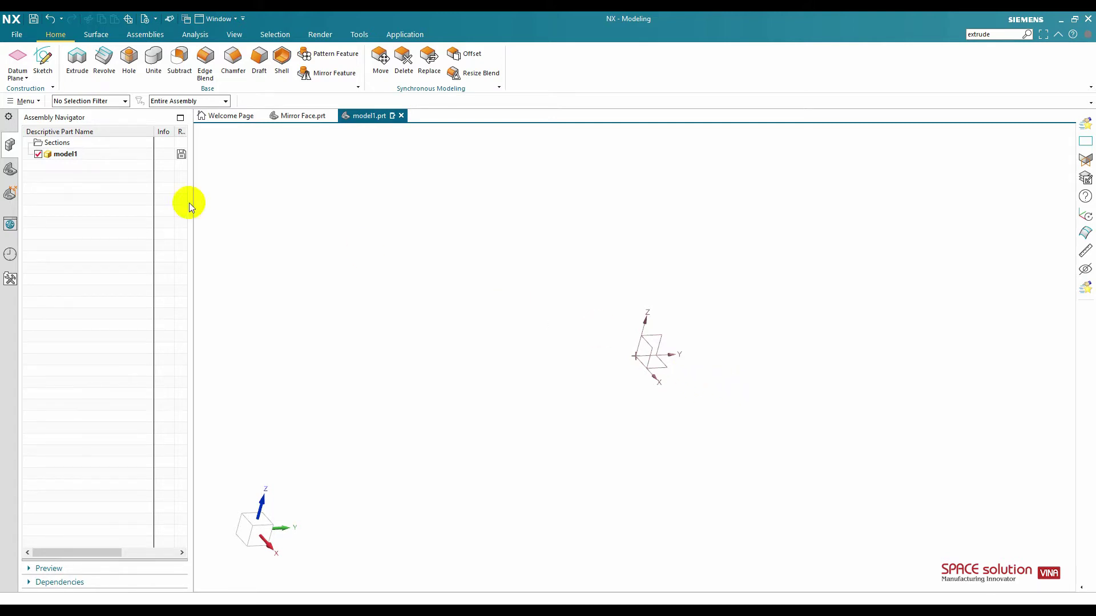
pyautogui.click(46, 63)
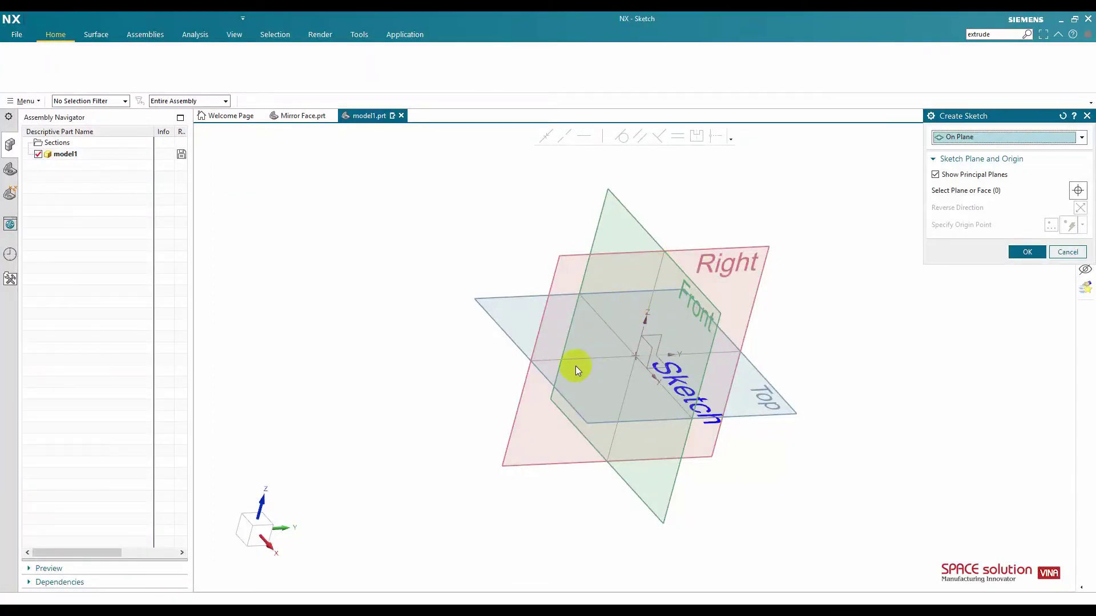
pyautogui.click(557, 350)
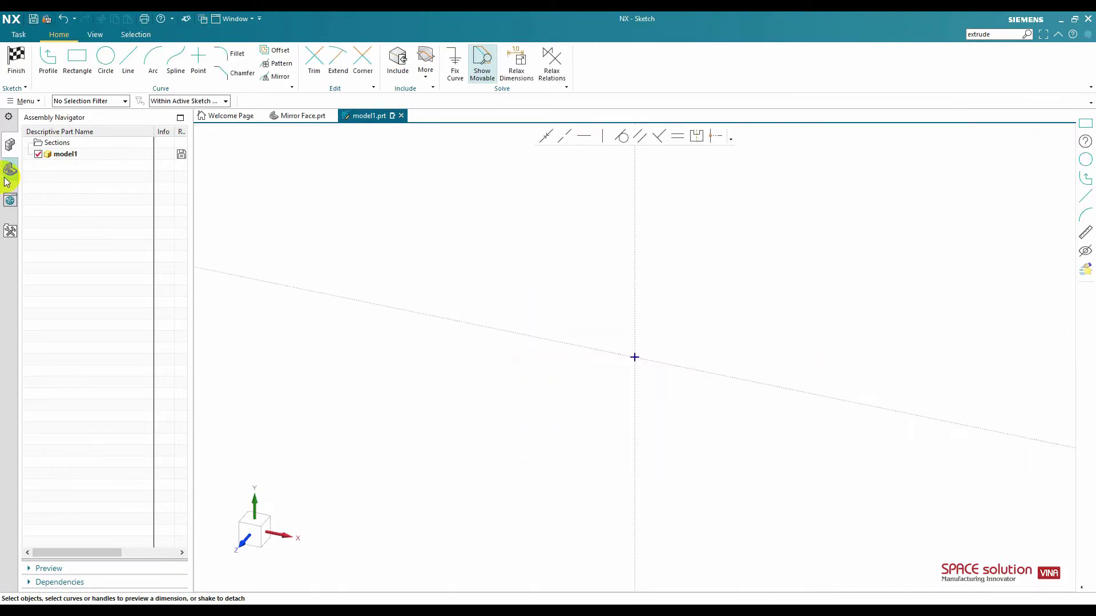
pyautogui.click(15, 59)
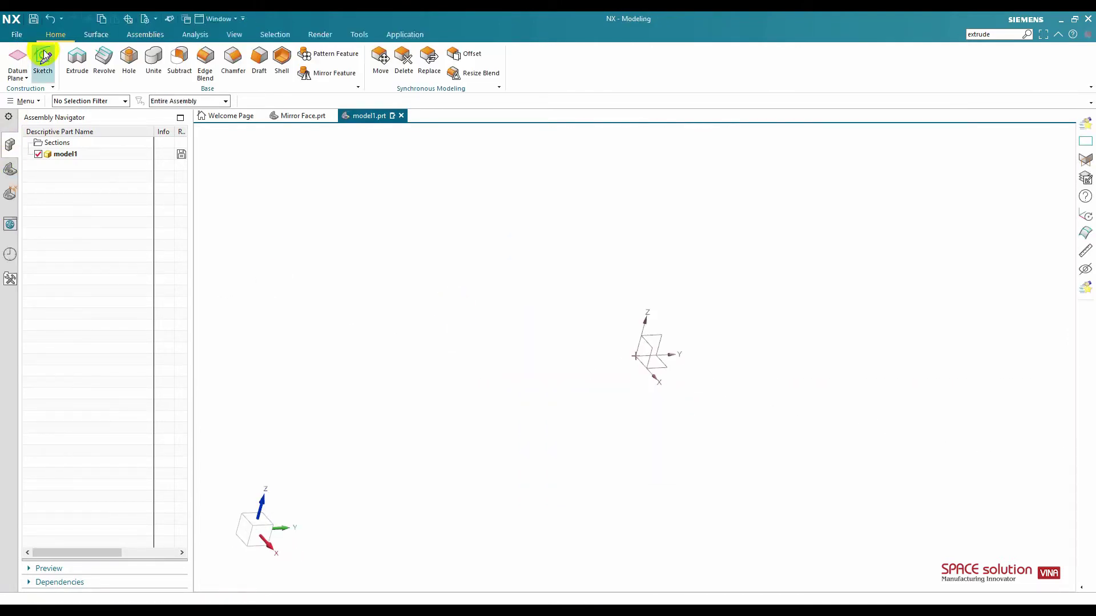
# - Create a new sketch on the Top principal plane
pyautogui.click(44, 62)
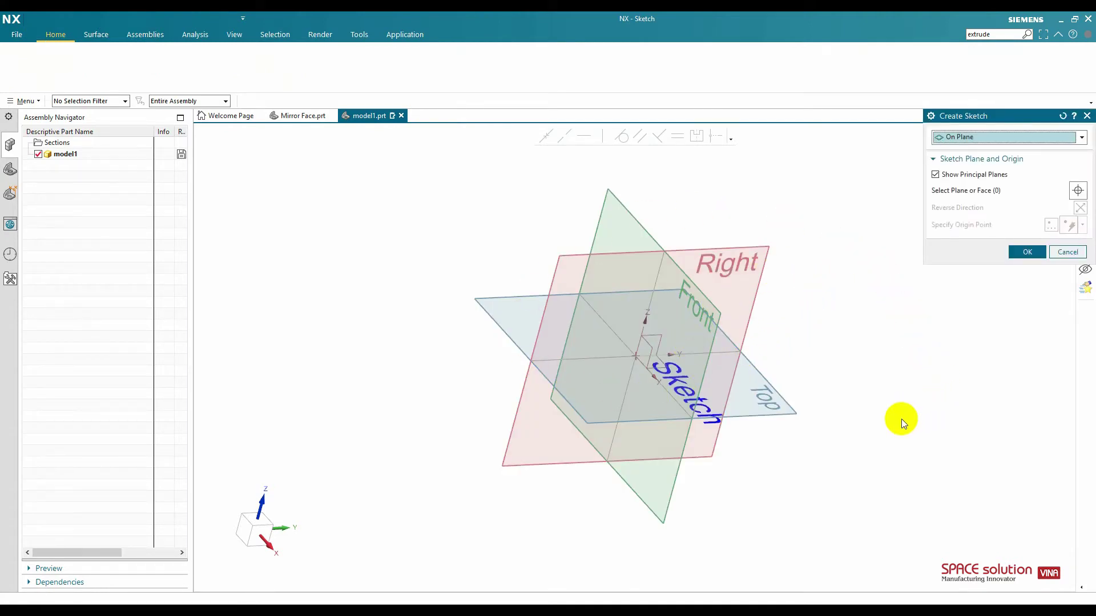
pyautogui.moveTo(775, 379)
pyautogui.mouseDown(button='middle')
pyautogui.moveTo(778, 367)
pyautogui.moveTo(711, 409)
pyautogui.moveTo(691, 454)
pyautogui.moveTo(785, 431)
pyautogui.moveTo(805, 460)
pyautogui.moveTo(797, 411)
pyautogui.mouseUp(button='middle')
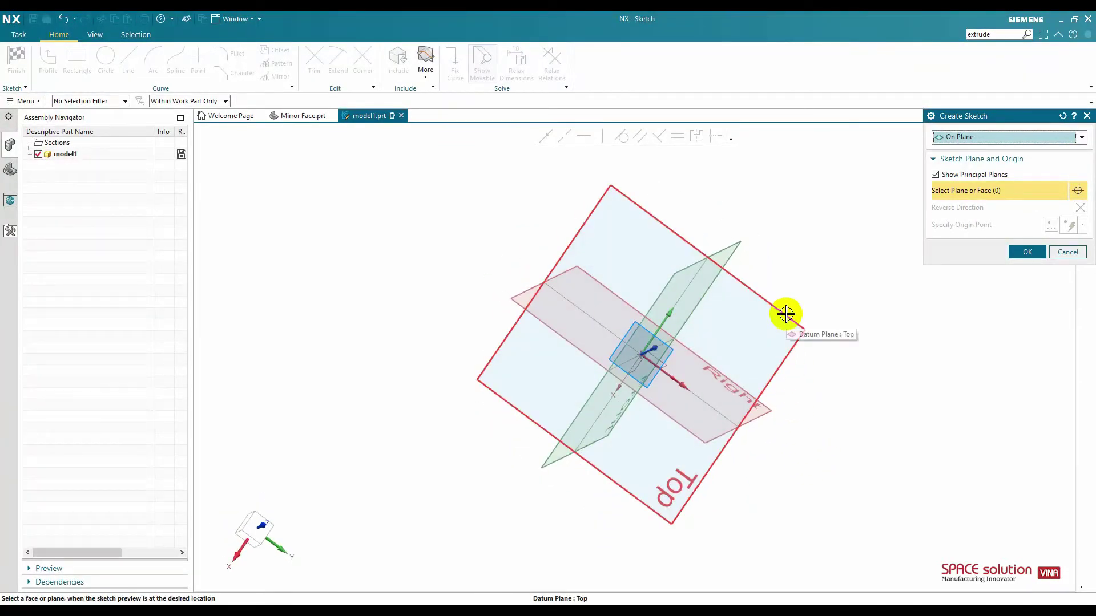
pyautogui.click(786, 314)
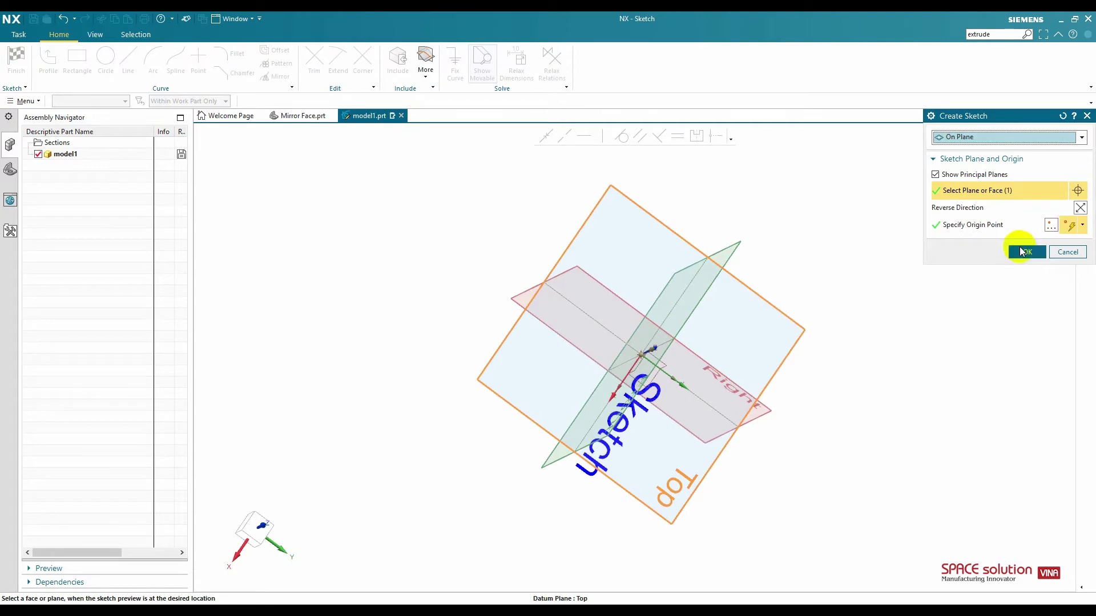
pyautogui.click(1026, 254)
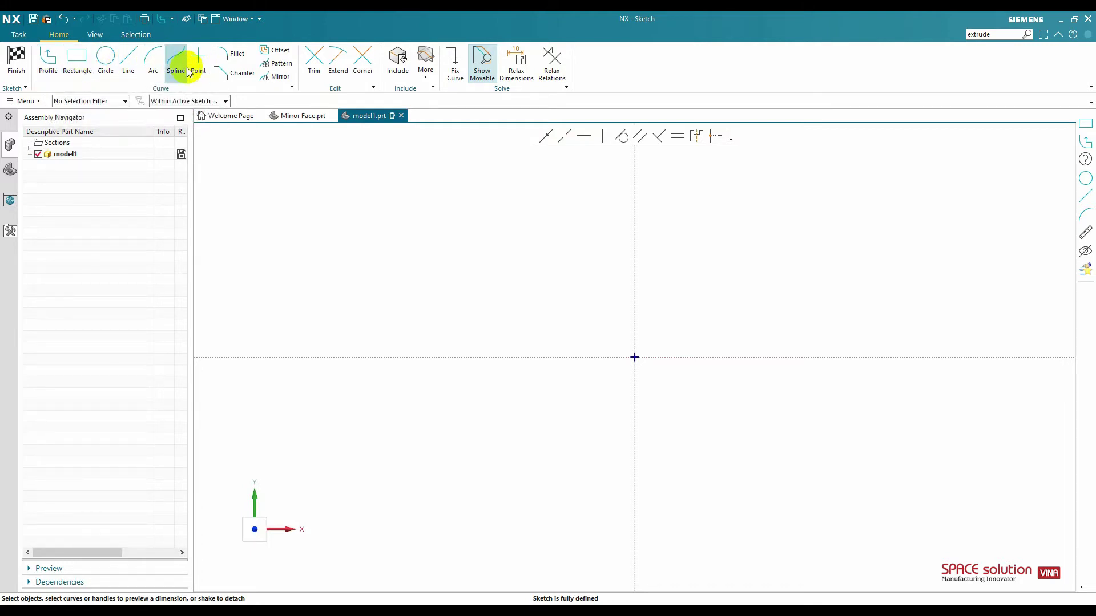
# - Sketch a profile with a line rising to the vertical axis above the origin, continued by a horizontal line about 340 long
pyautogui.click(55, 75)
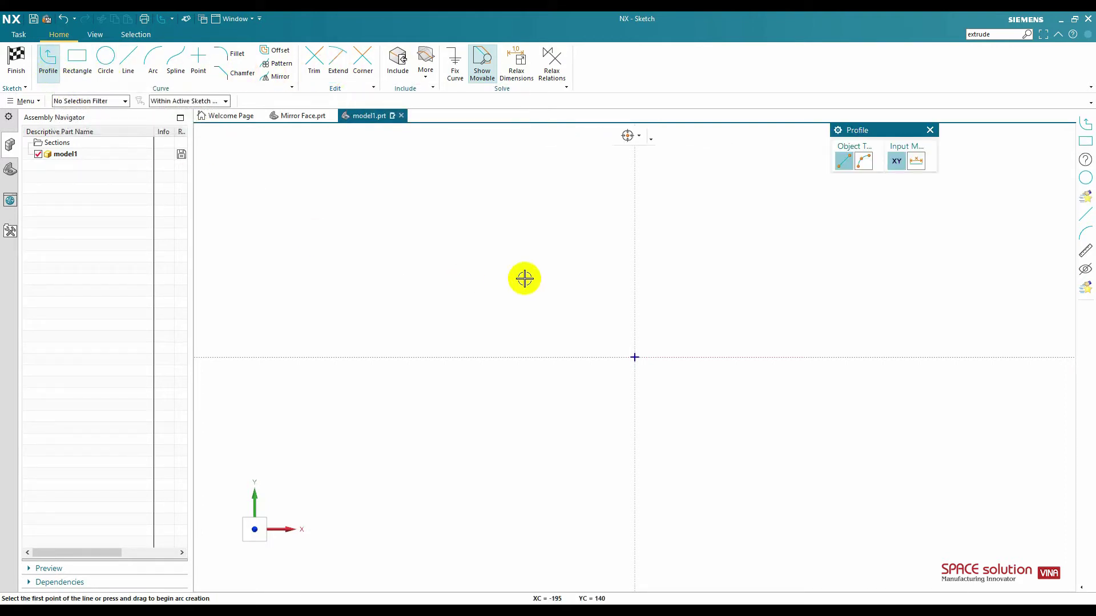
pyautogui.moveTo(875, 135)
pyautogui.mouseDown()
pyautogui.moveTo(639, 186)
pyautogui.moveTo(293, 171)
pyautogui.mouseUp()
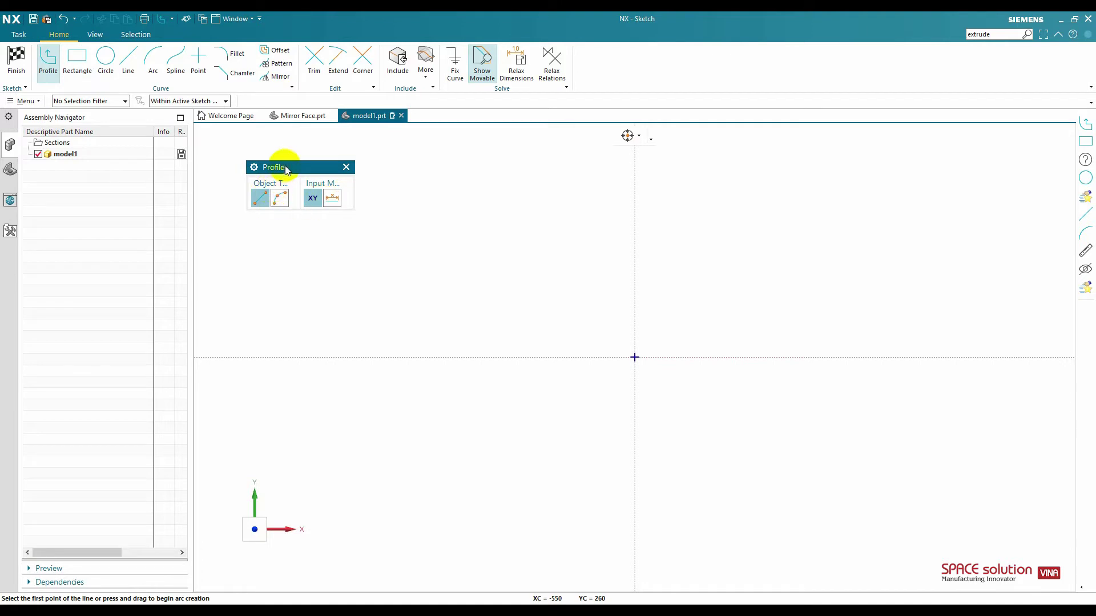
pyautogui.moveTo(281, 166); pyautogui.dragTo(274, 144)
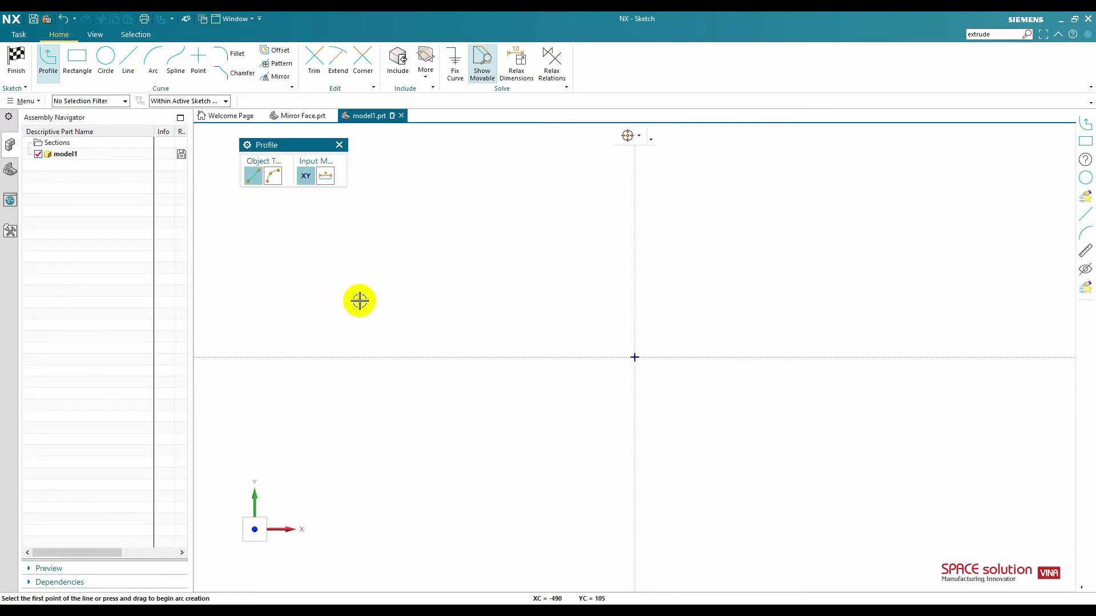
pyautogui.click(421, 268)
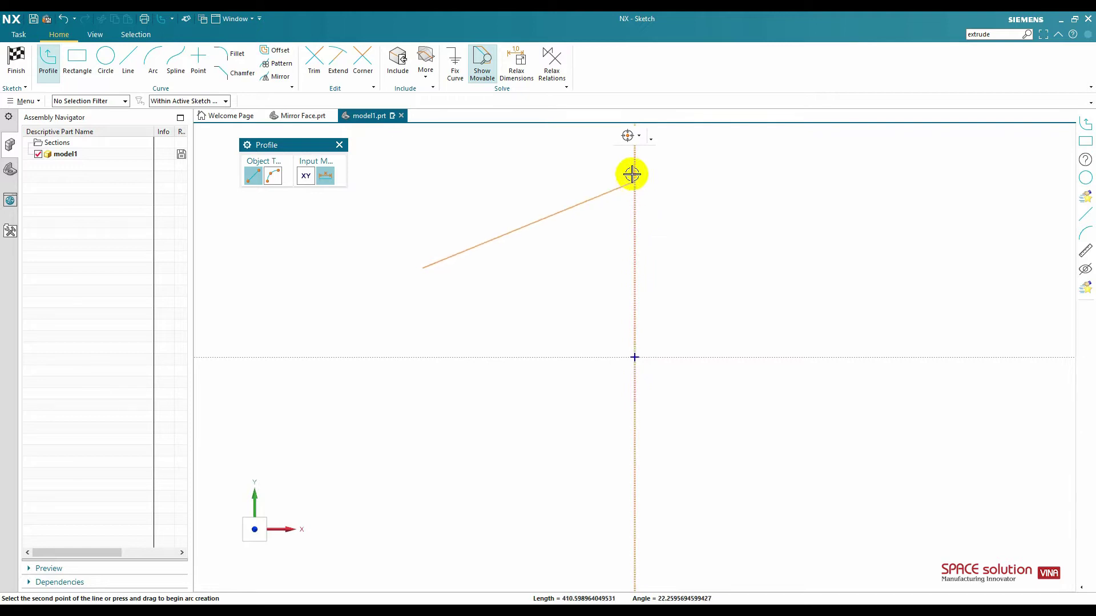
pyautogui.click(634, 194)
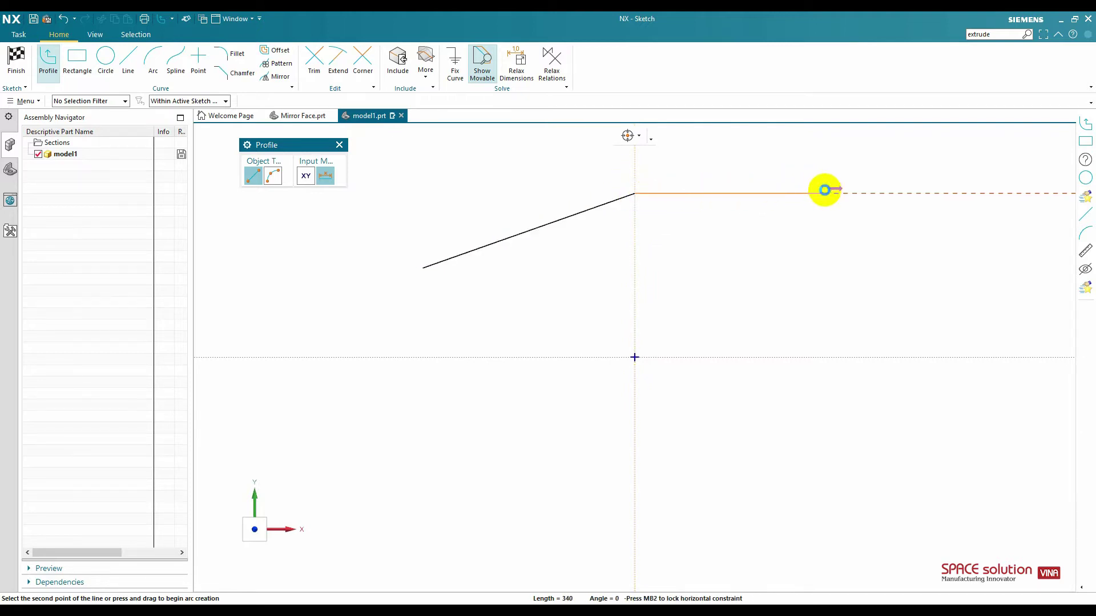
pyautogui.click(824, 192)
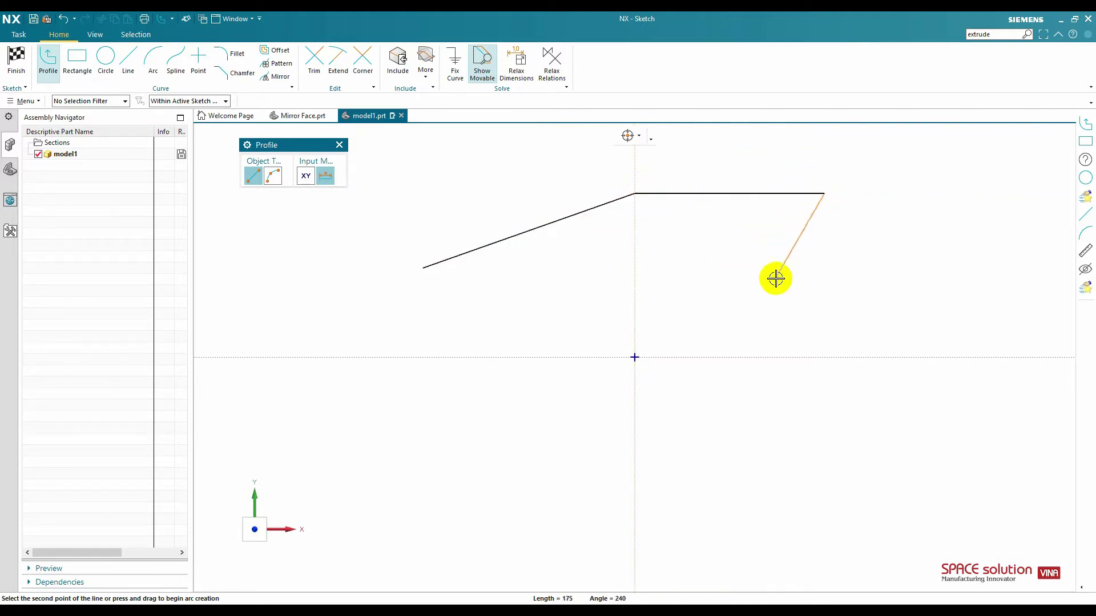
# - Continue the profile with a tangent arc of about 105 radius and a line about 375 long at 190 degrees back toward the origin
pyautogui.click(274, 177)
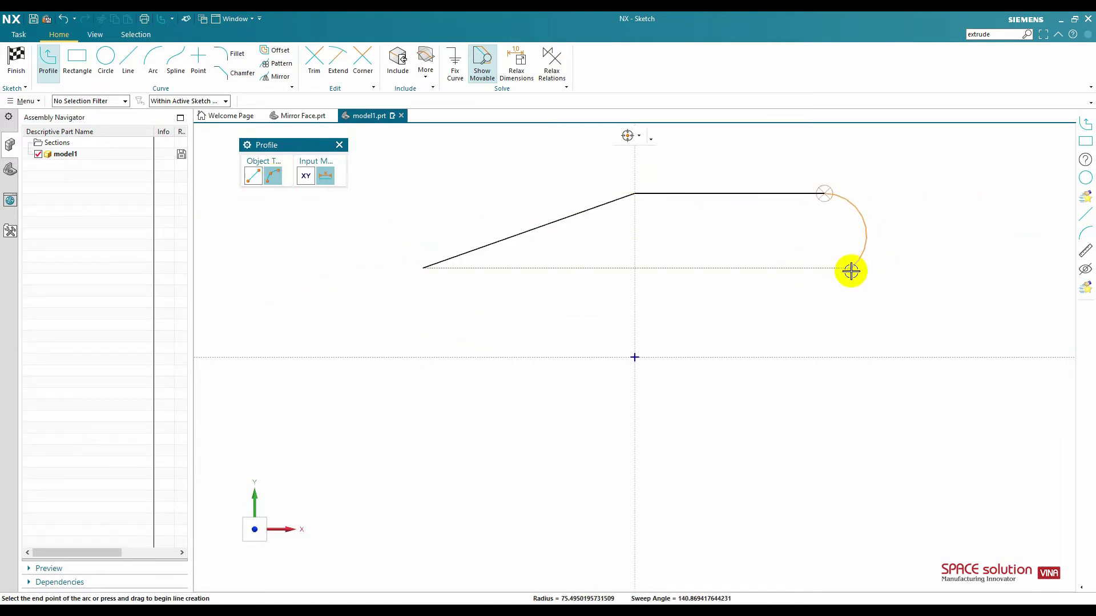
pyautogui.moveTo(851, 271)
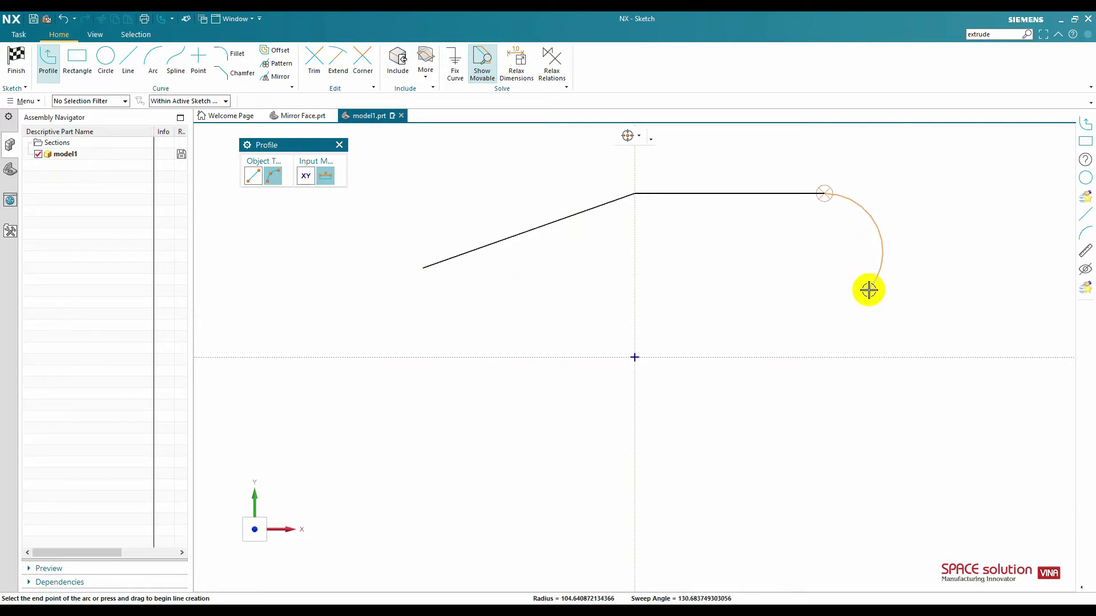
pyautogui.click(868, 291)
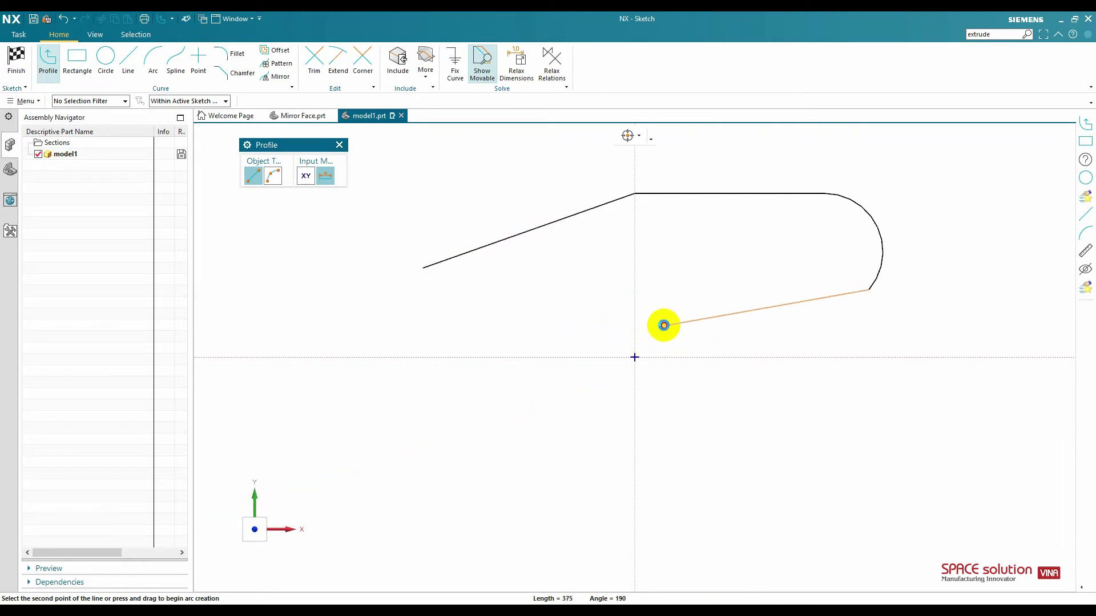
pyautogui.click(662, 326)
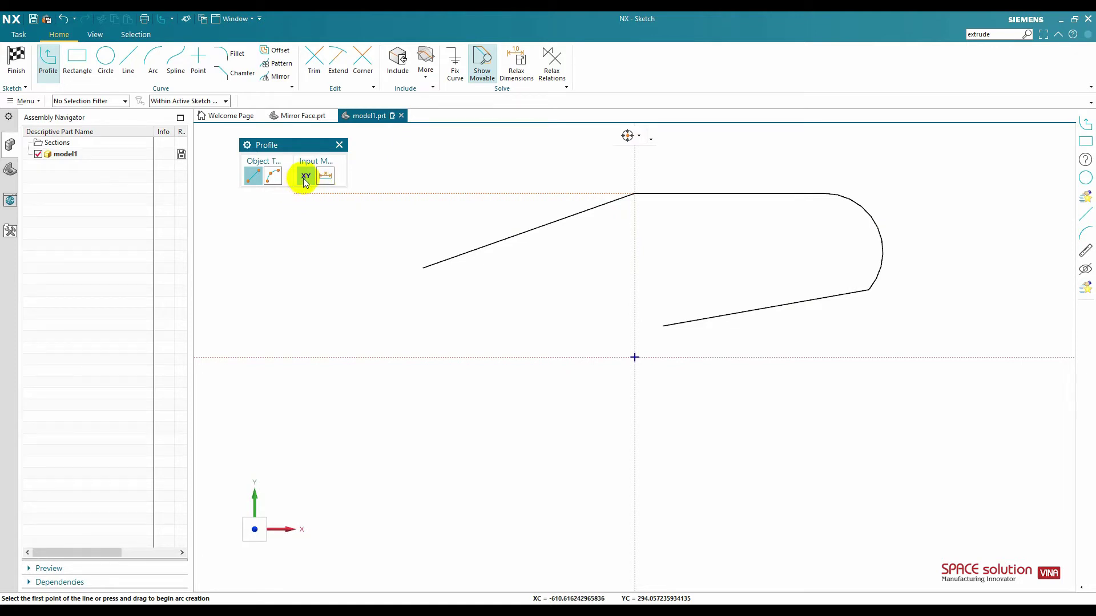
pyautogui.click(282, 307)
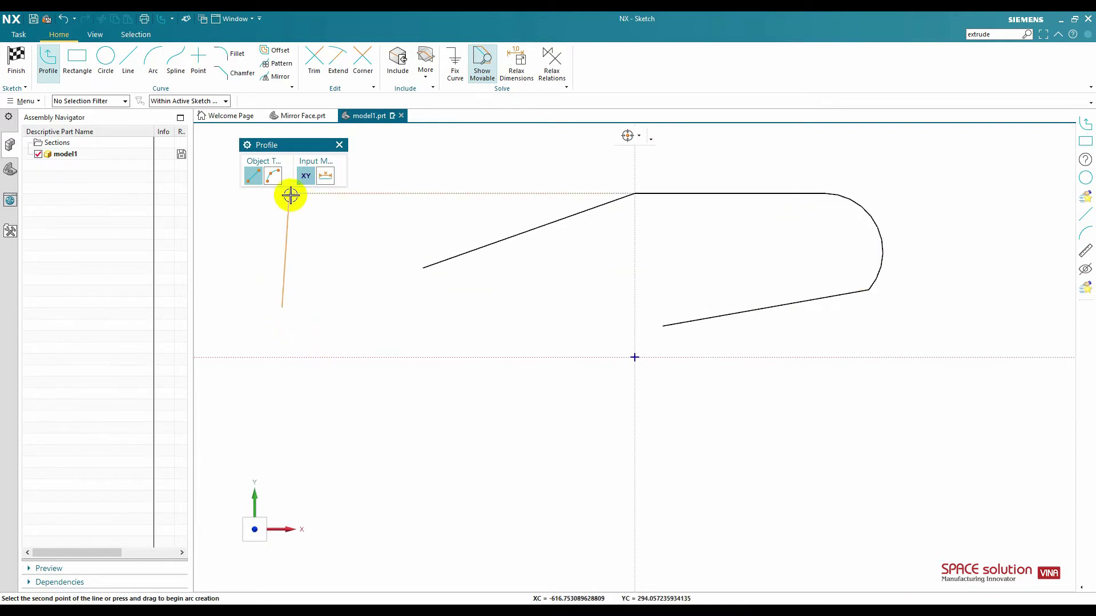
pyautogui.moveTo(358, 241)
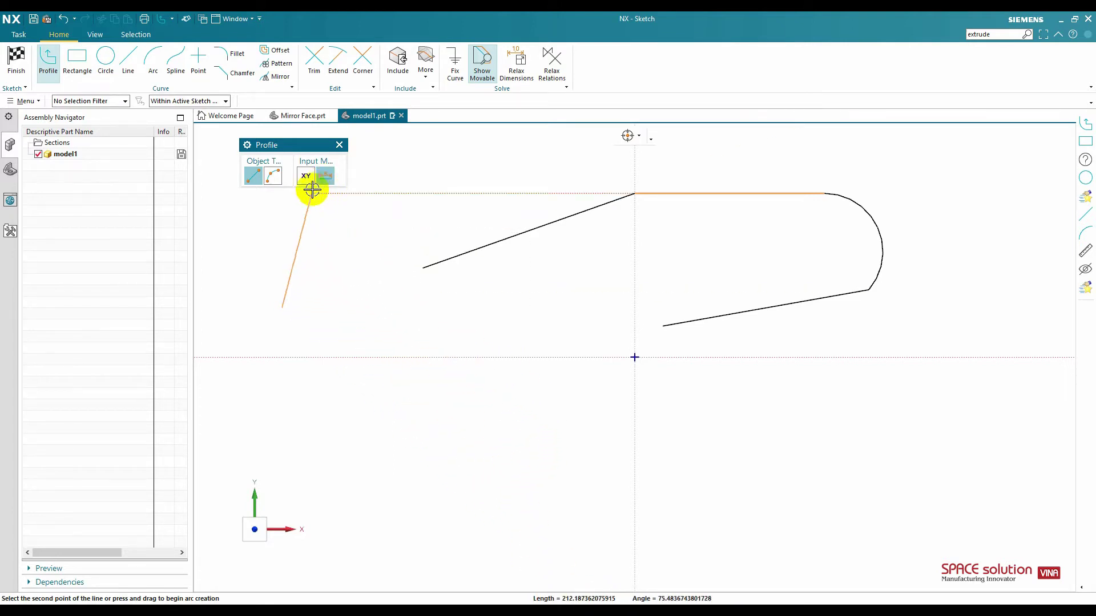
pyautogui.click(426, 254)
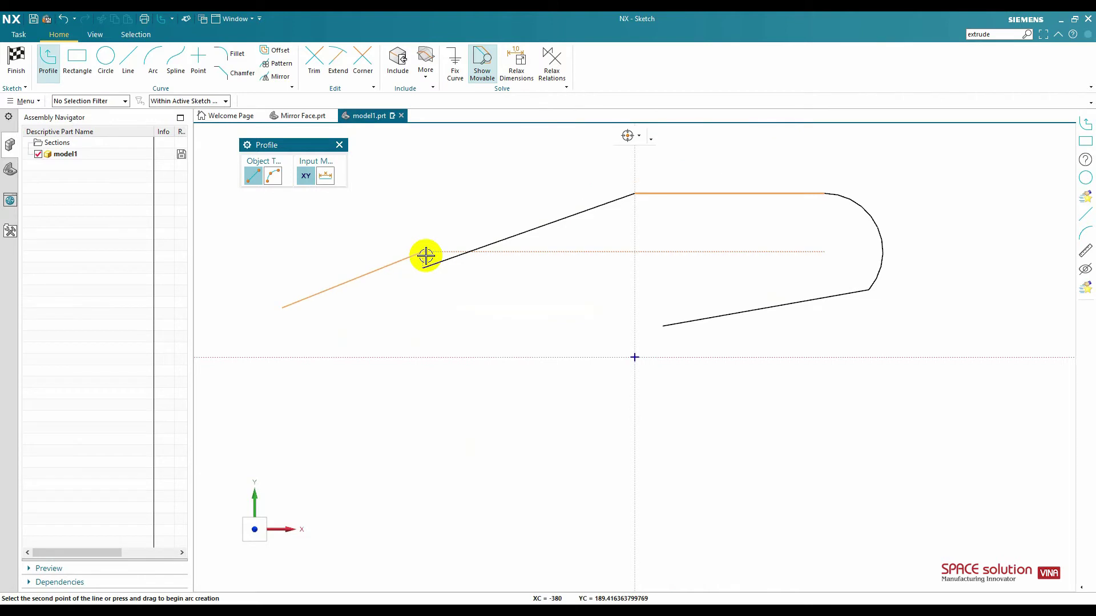
pyautogui.press('Escape')
# - Sketch a second profile above the first one's sloped line: an arc of about 245 radius, a short horizontal line and two sloped lines
pyautogui.click(353, 179)
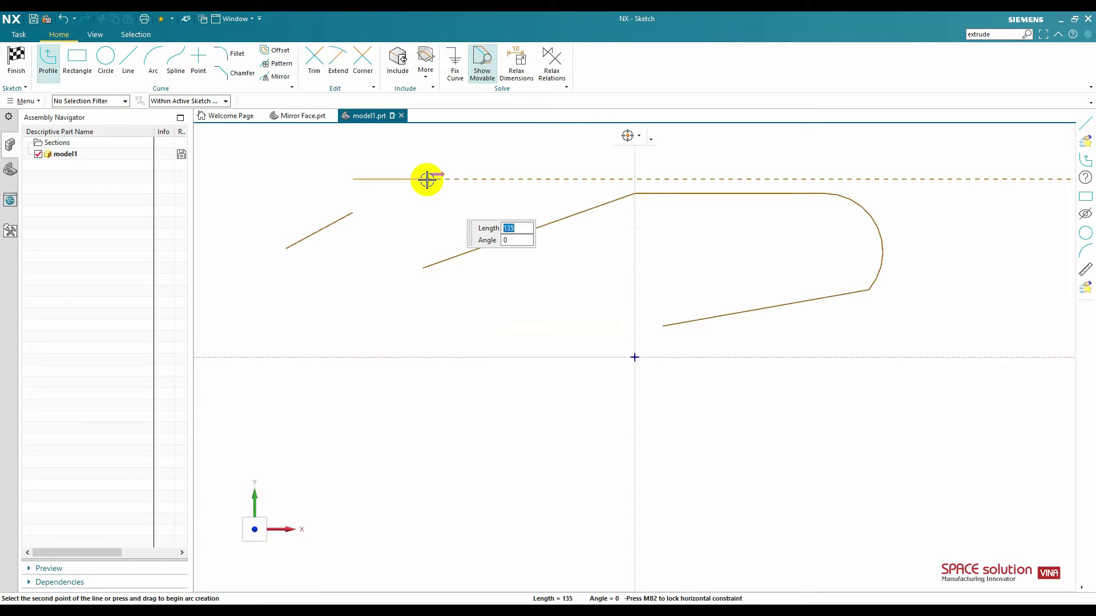
pyautogui.moveTo(427, 179)
pyautogui.mouseDown()
pyautogui.moveTo(428, 198)
pyautogui.moveTo(440, 177)
pyautogui.mouseUp()
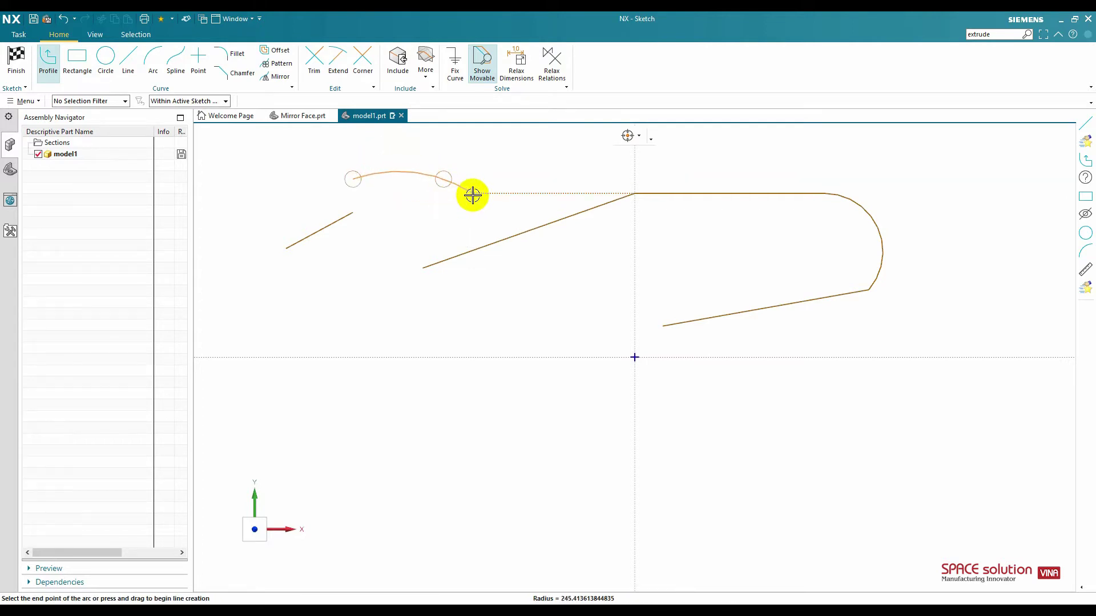
pyautogui.click(473, 194)
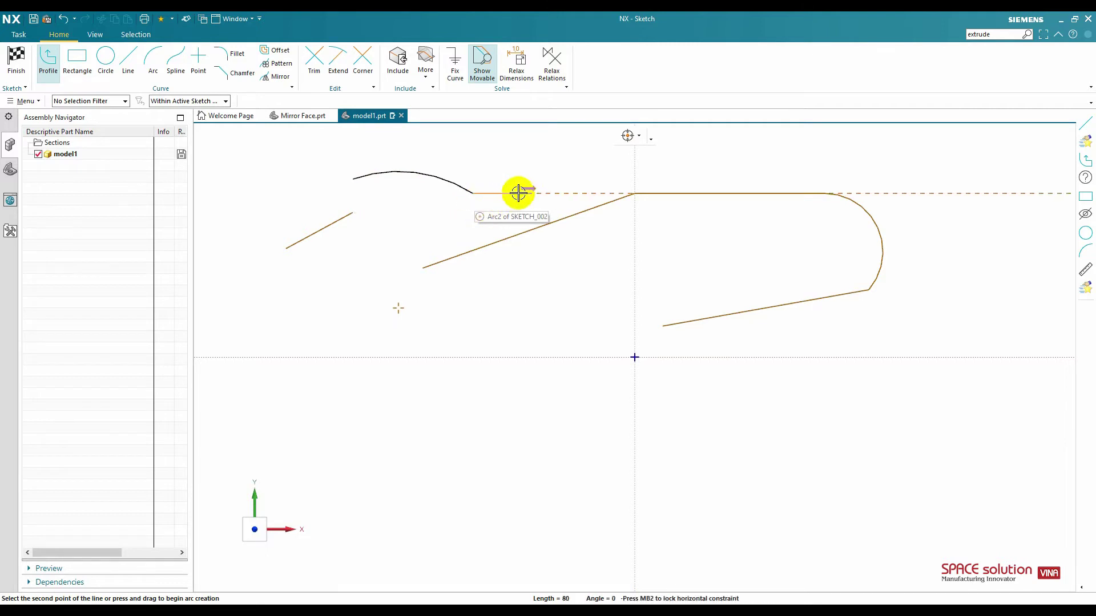
pyautogui.click(529, 192)
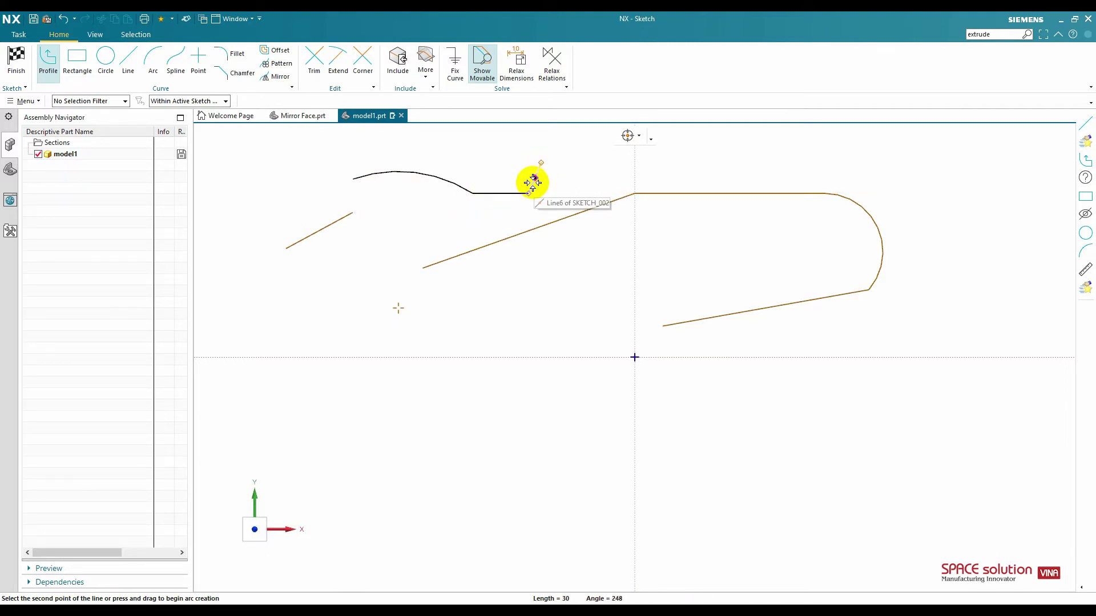
pyautogui.click(435, 231)
pyautogui.press('Escape')
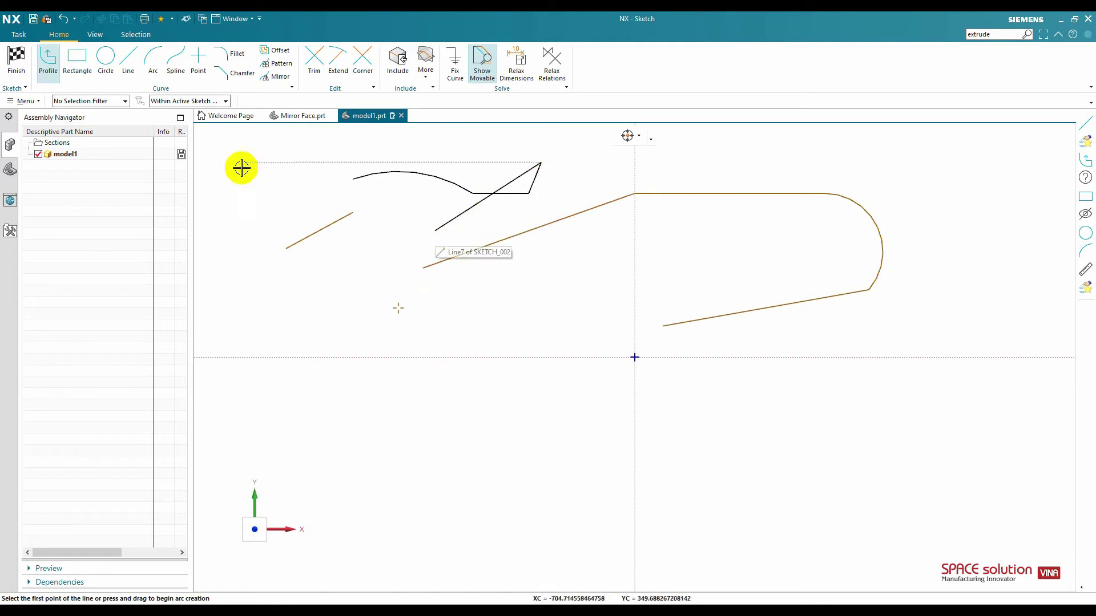
# - Draw a separate short sloped line between the first profile's left sloped line and the origin, using coordinate input mode
pyautogui.click(128, 64)
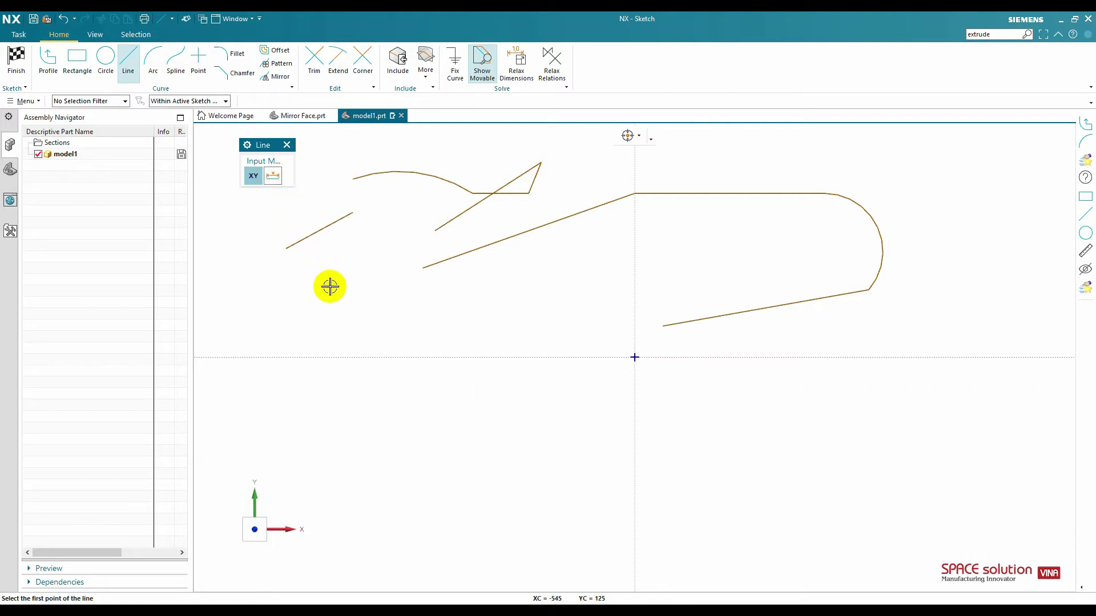
pyautogui.click(274, 178)
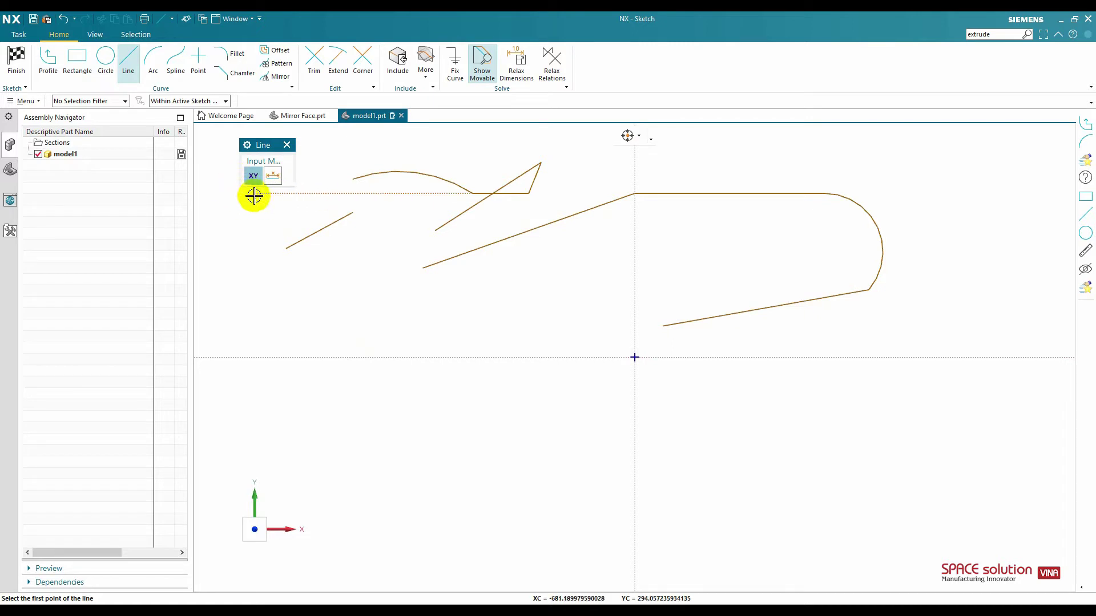
pyautogui.click(254, 178)
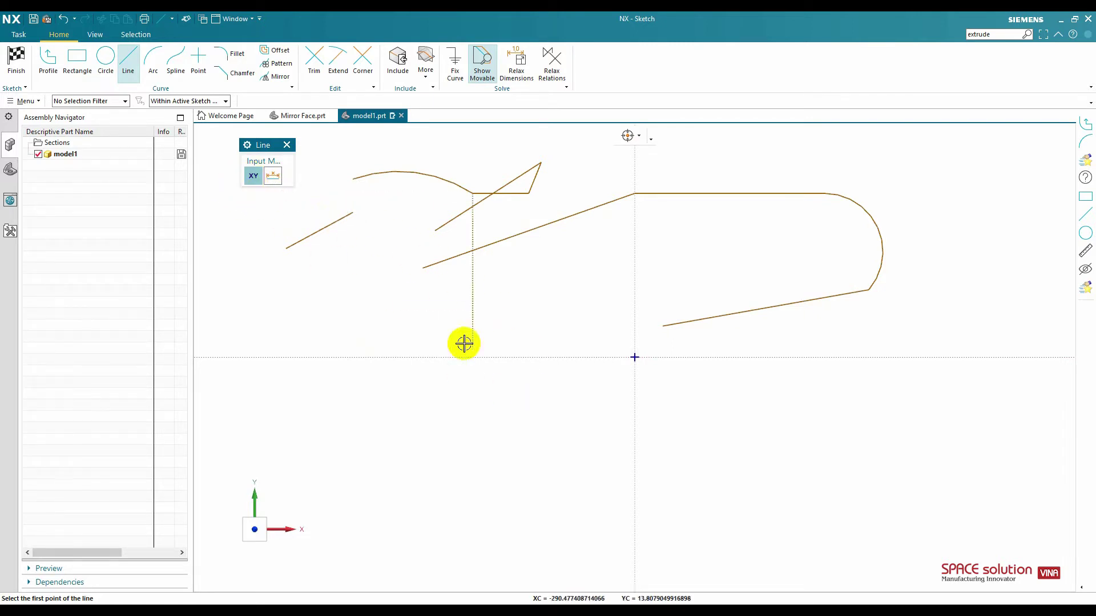
pyautogui.click(553, 308)
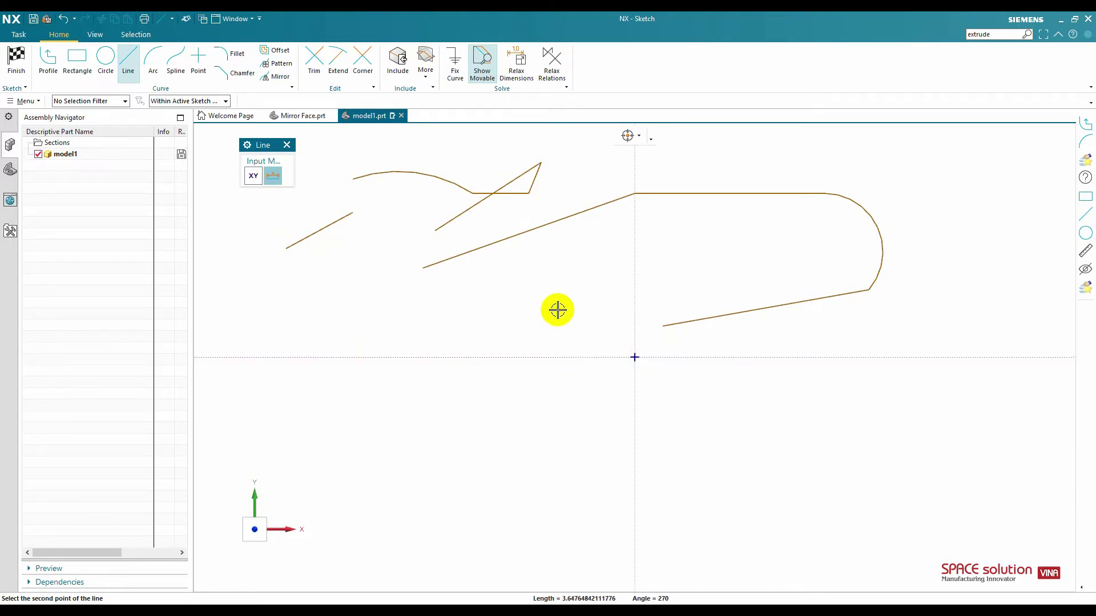
pyautogui.click(253, 176)
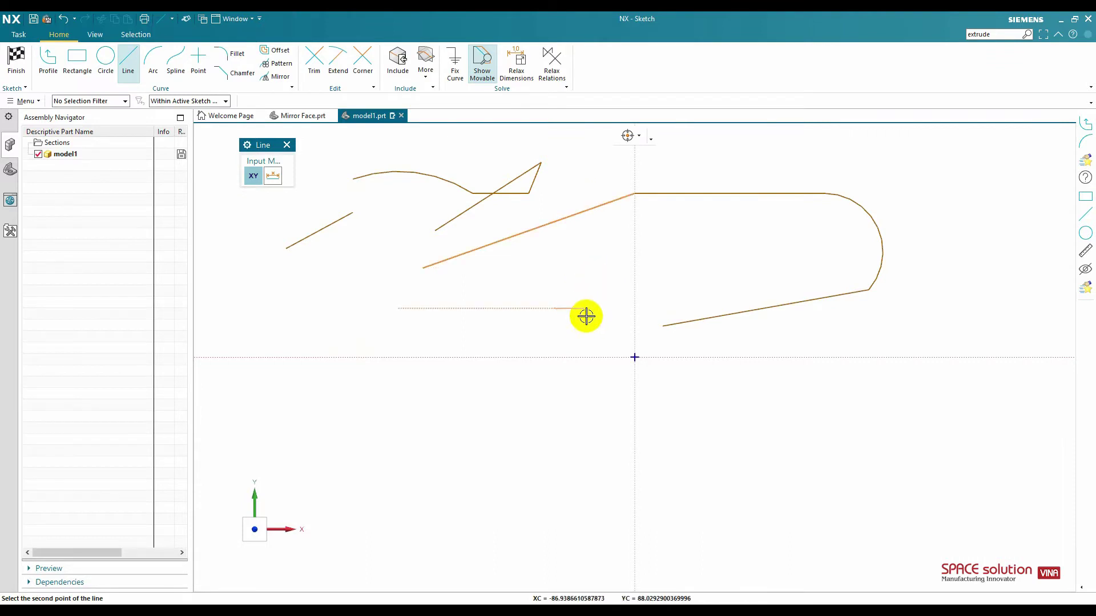
pyautogui.click(598, 280)
pyautogui.press('Escape')
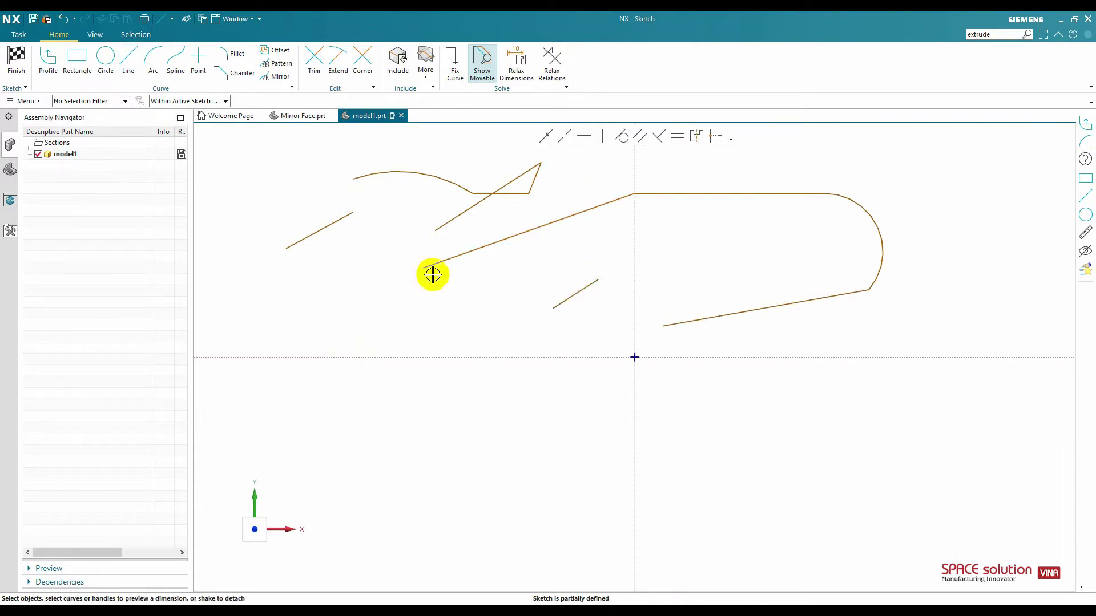
# - Draw another rising line beside the short sloped one, ending at about XC -160, YC 160
pyautogui.click(128, 60)
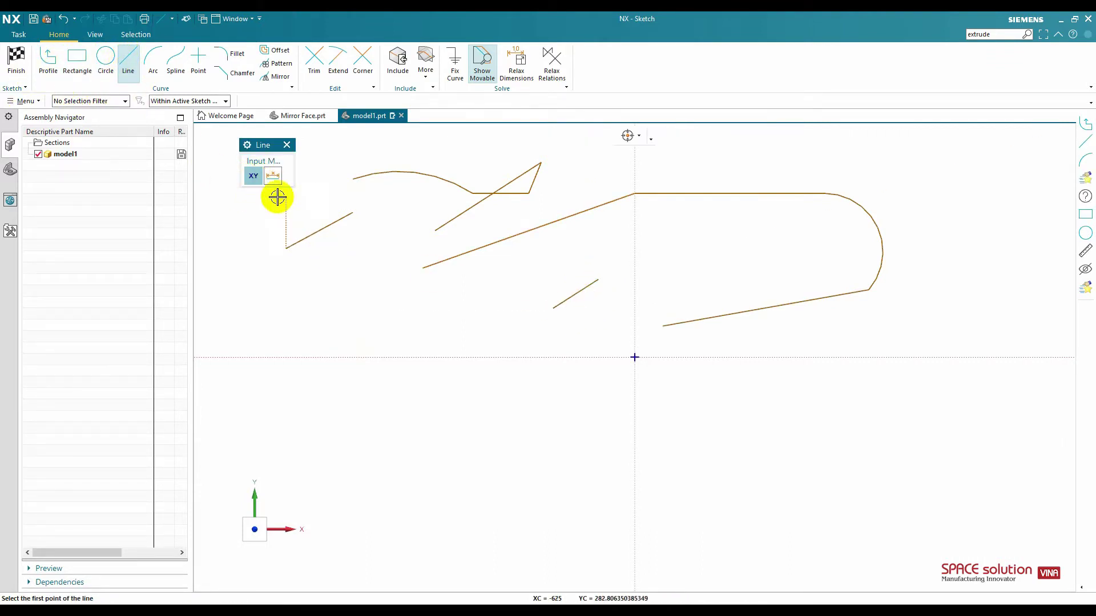
pyautogui.click(501, 324)
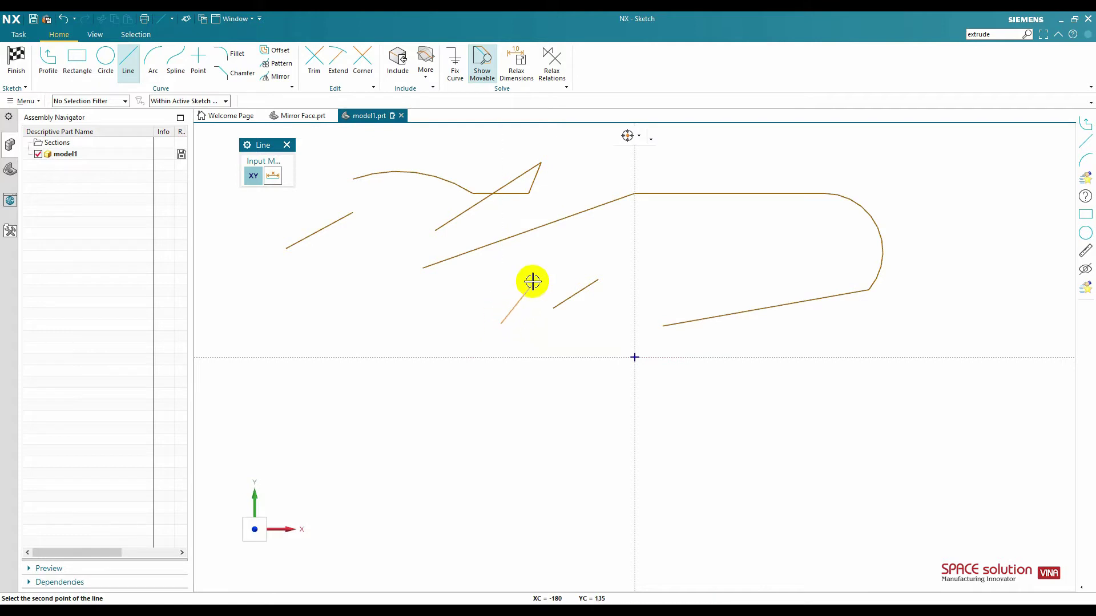
pyautogui.click(546, 269)
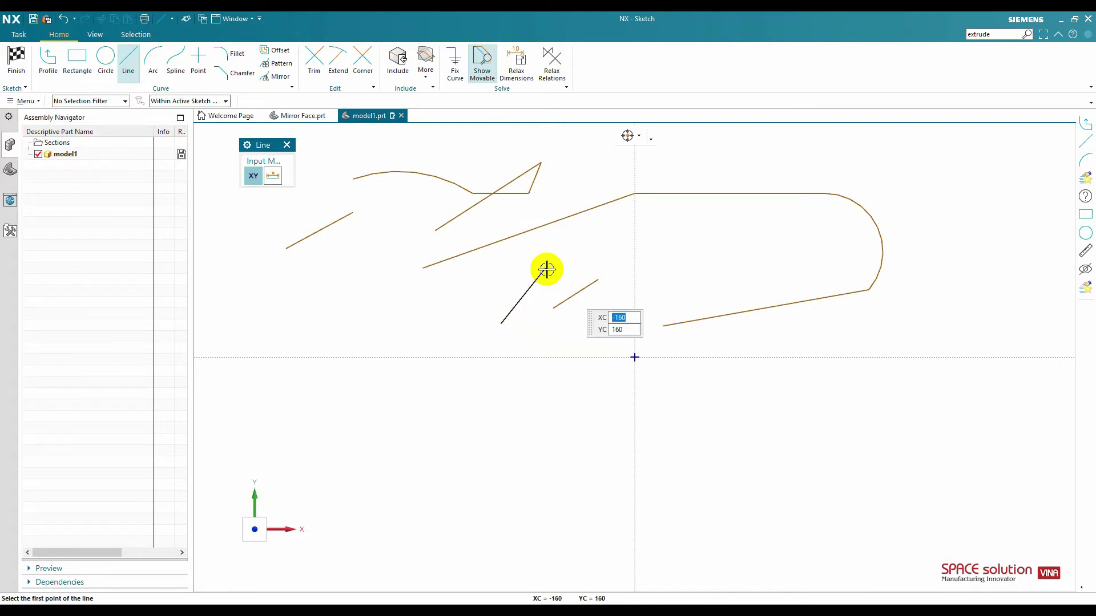
# - Draw a short line from the origin at XC 0, YC 0 to XC 30, YC 20
pyautogui.write('0')
pyautogui.press('Tab')
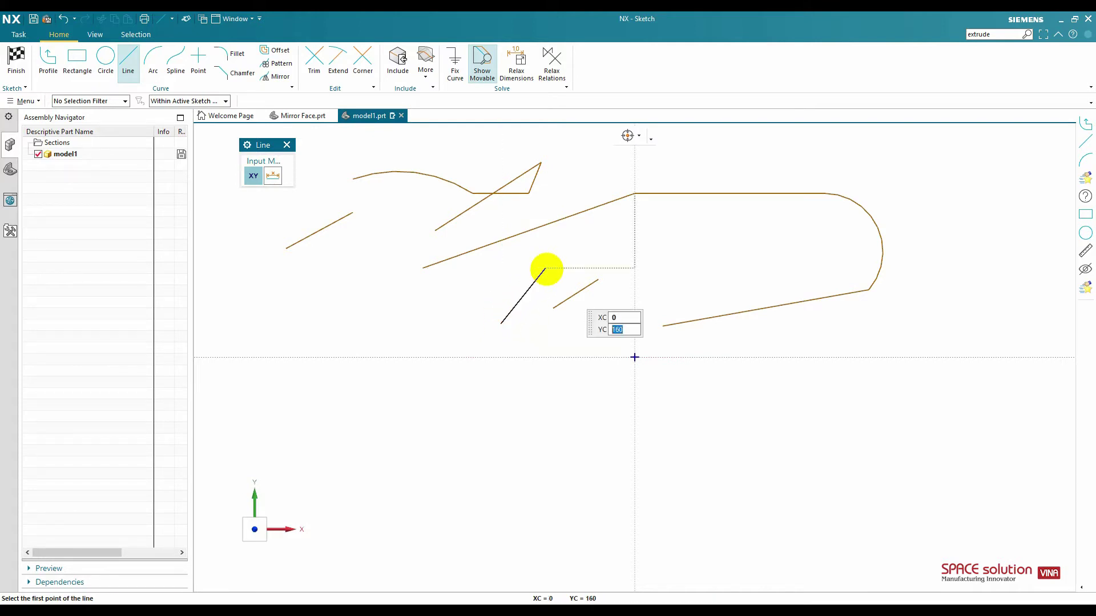
pyautogui.write('0')
pyautogui.press('Return')
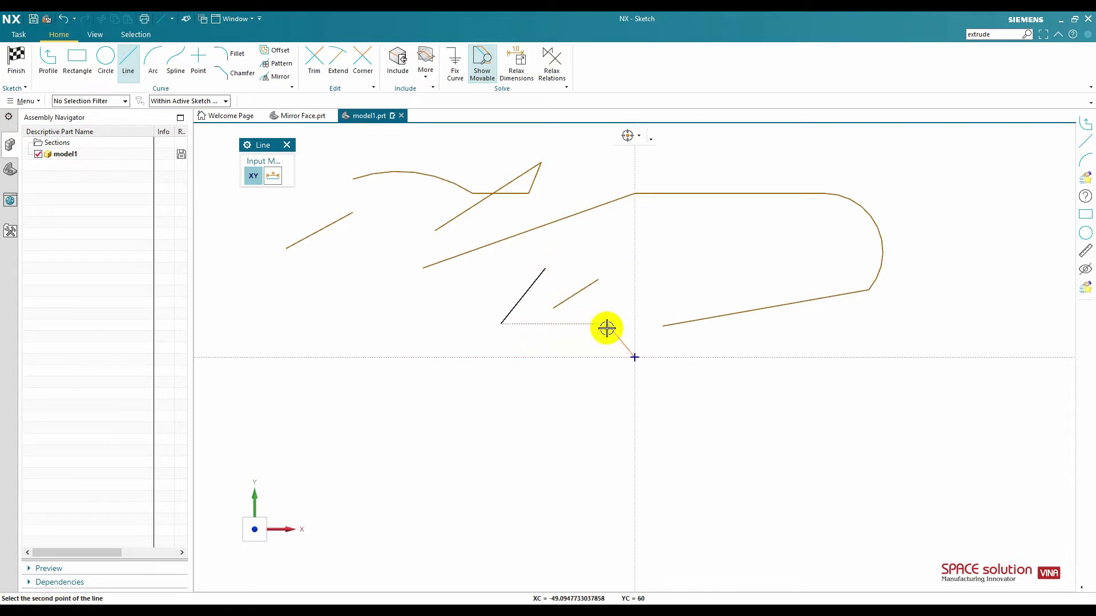
pyautogui.moveTo(678, 267)
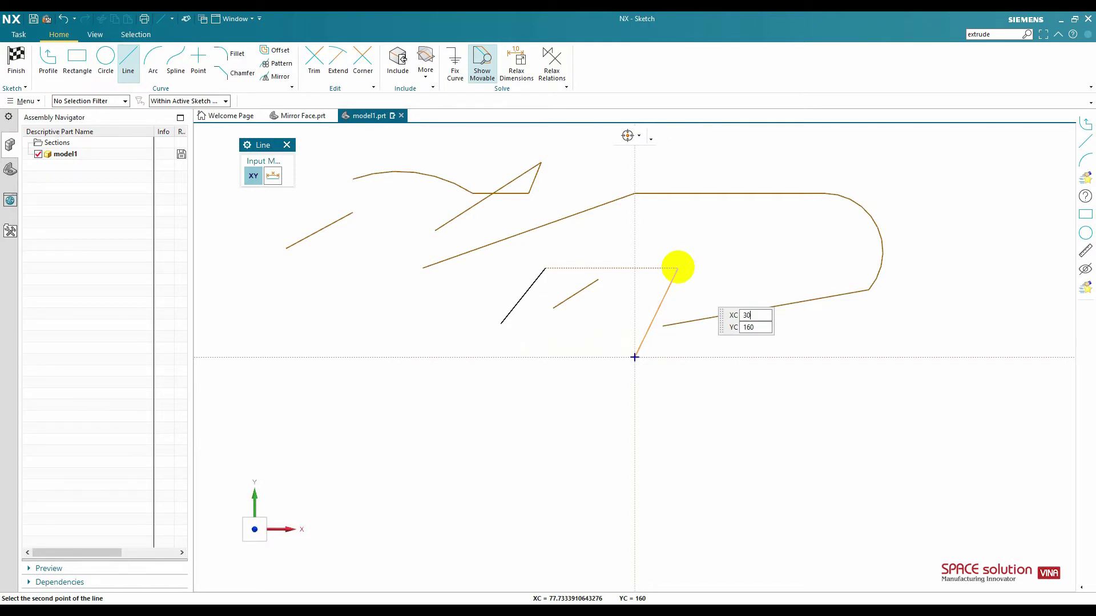
pyautogui.press('Tab')
pyautogui.press('Return')
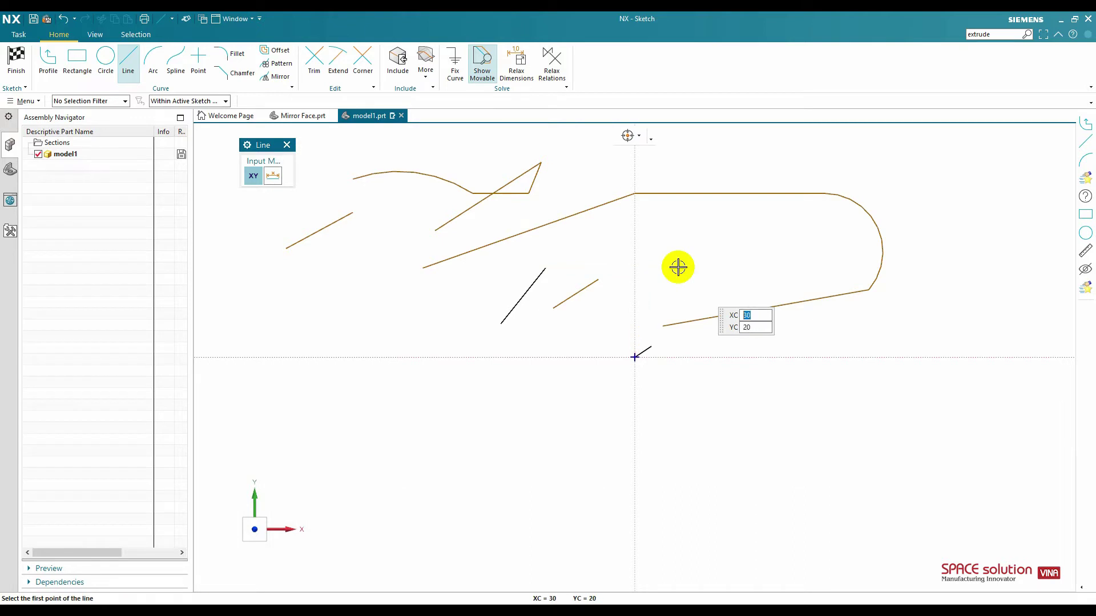
pyautogui.scroll(3, 650, 348)
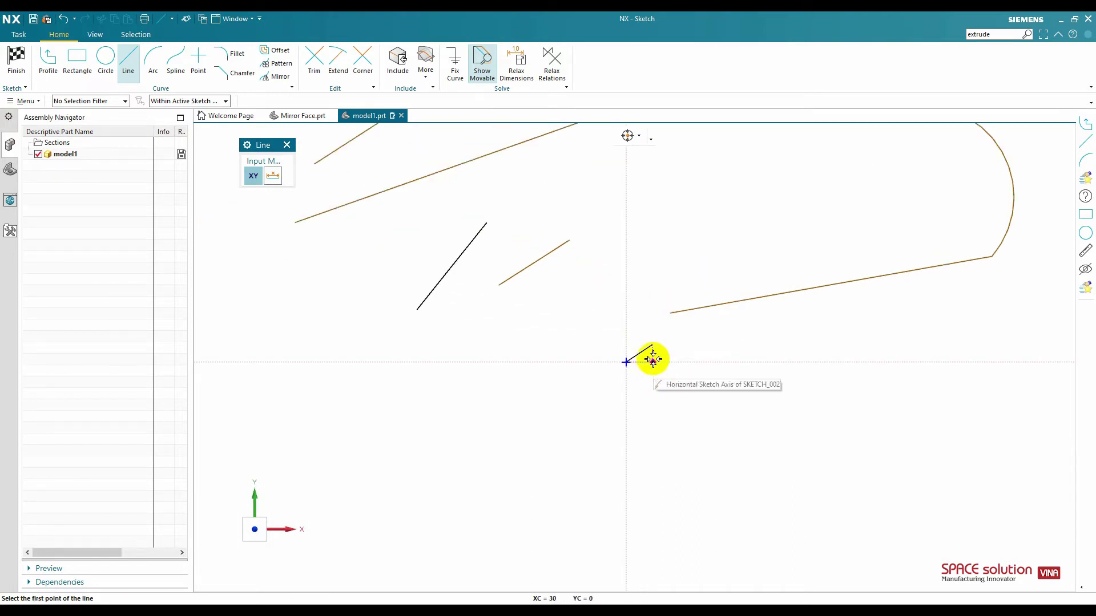
pyautogui.scroll(2, 654, 346)
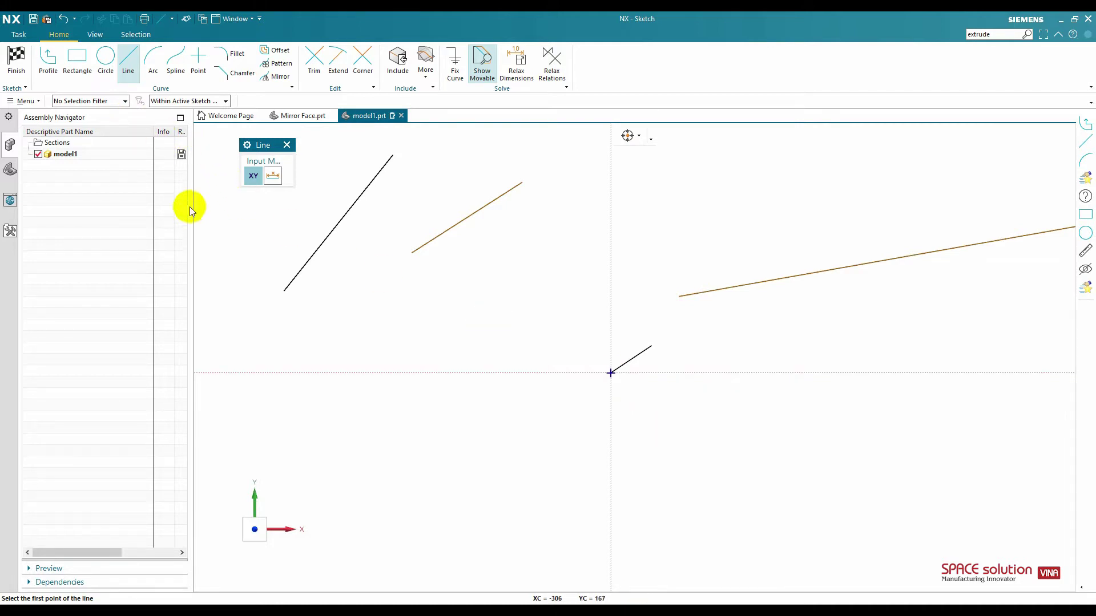
# - Draw a wide two-point rectangle below the two separate sloped lines, with its lower-right corner on the sketch origin
pyautogui.click(83, 72)
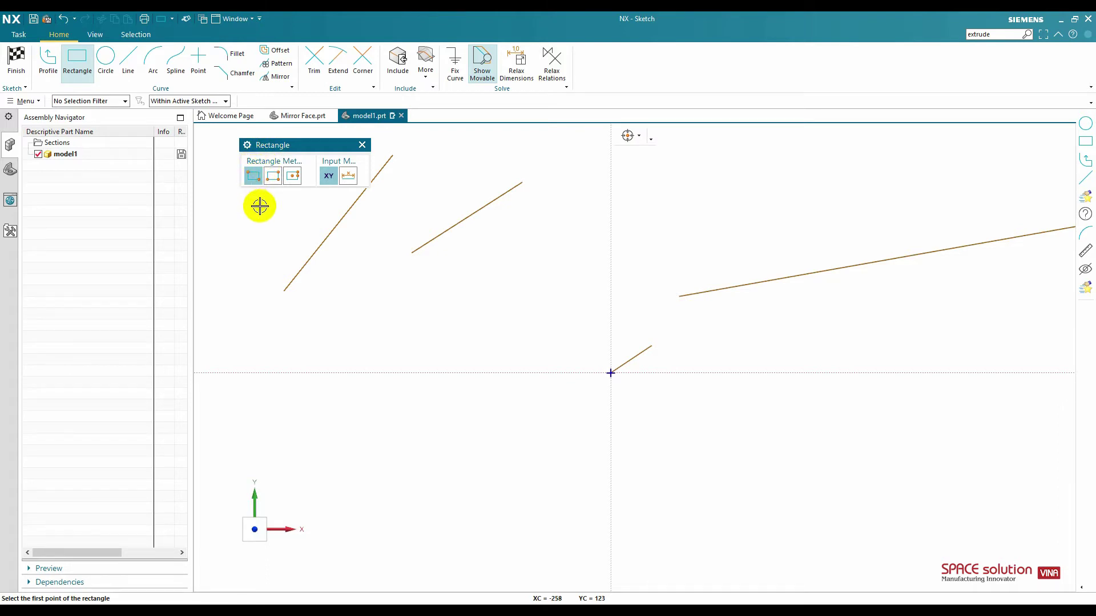
pyautogui.click(348, 316)
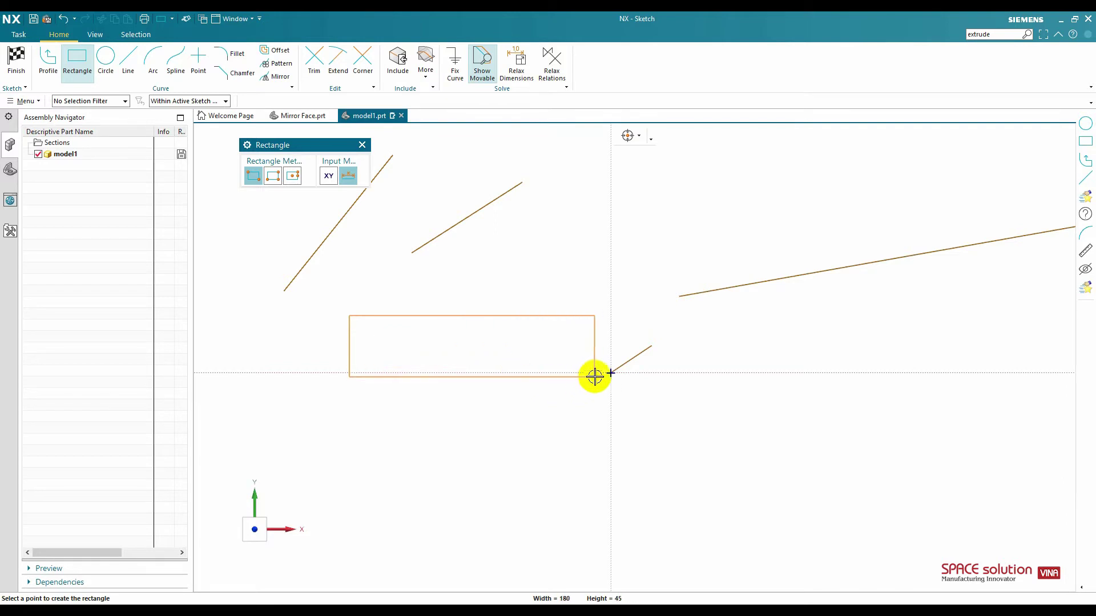
pyautogui.click(610, 372)
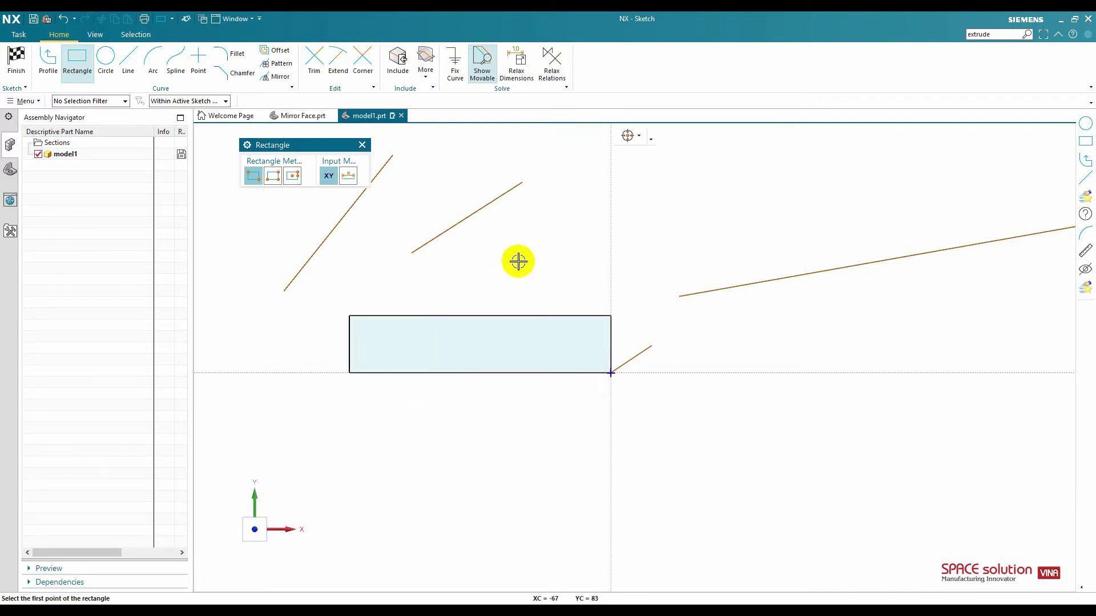
# - Draw two more two-point rectangles: one from the short sloped line's upper end to the long sloped line's start, one across the horizontal axis farther right
pyautogui.click(523, 182)
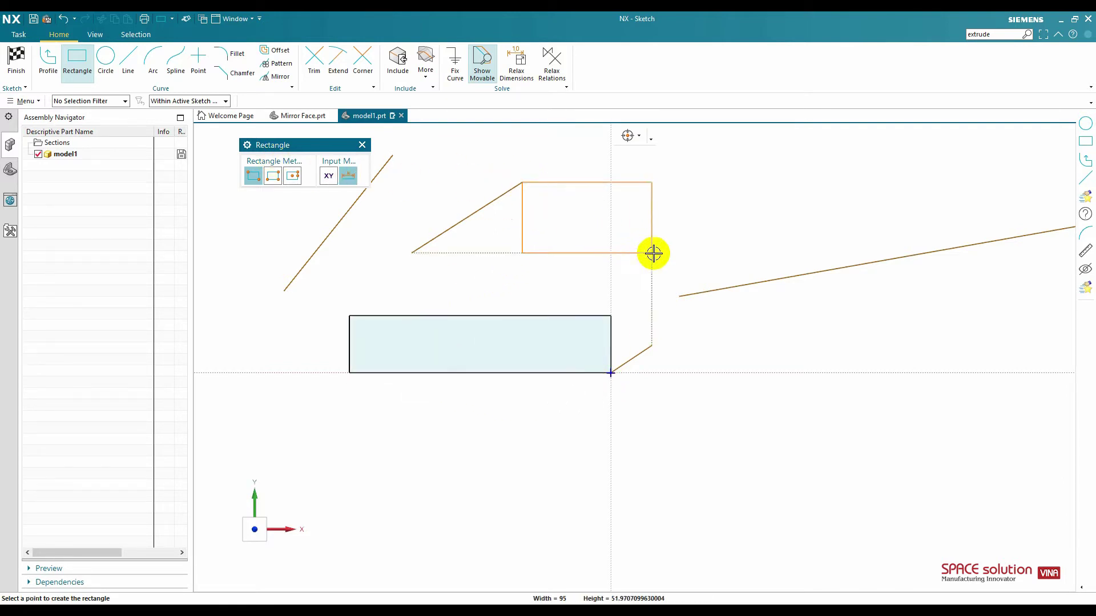
pyautogui.click(679, 296)
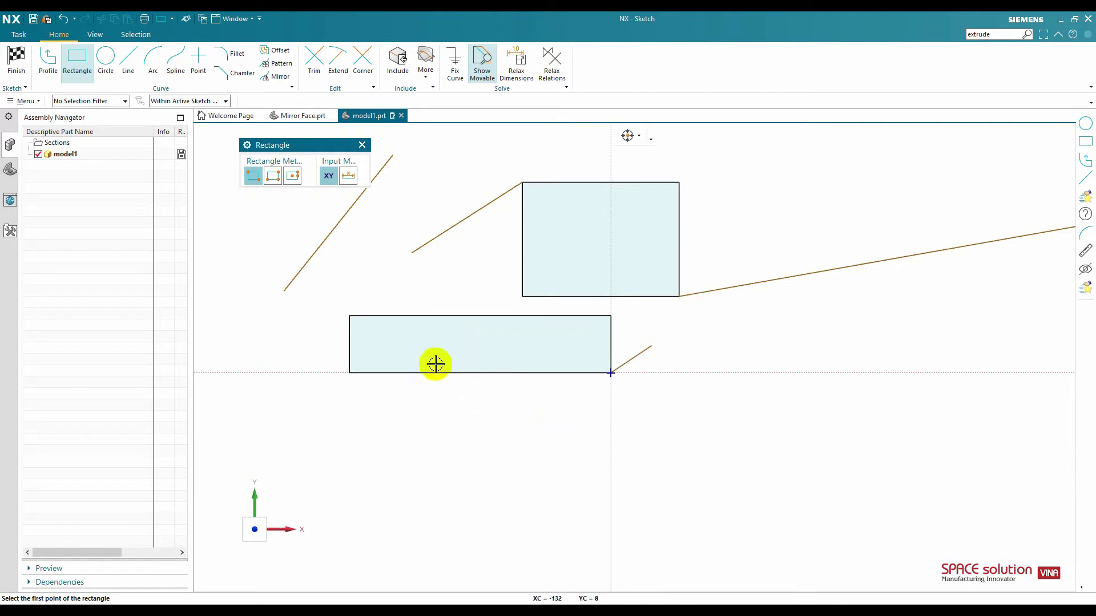
pyautogui.click(751, 438)
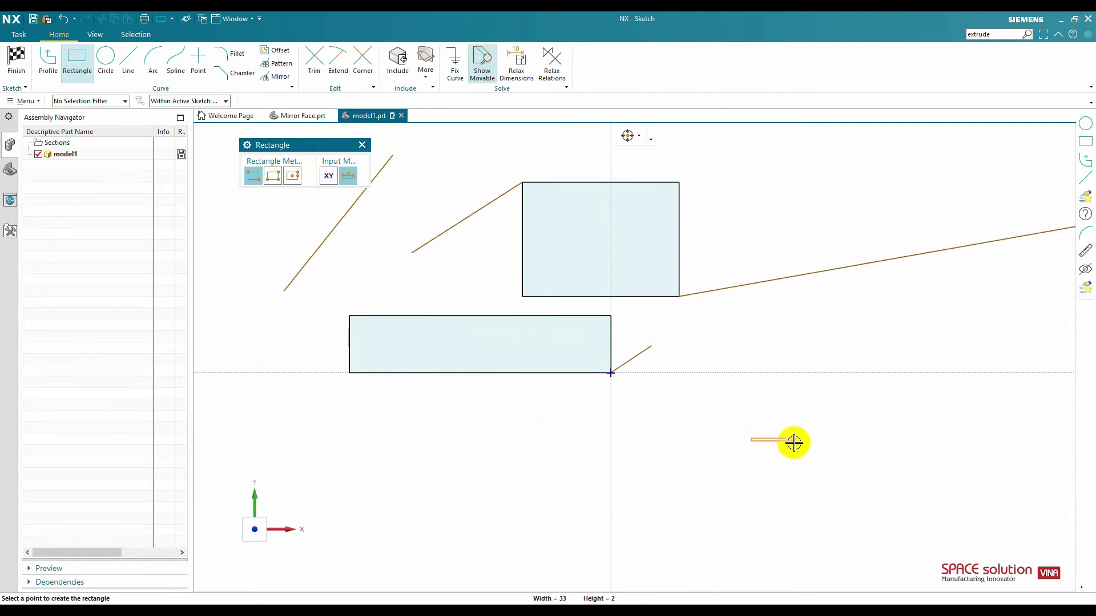
pyautogui.click(968, 326)
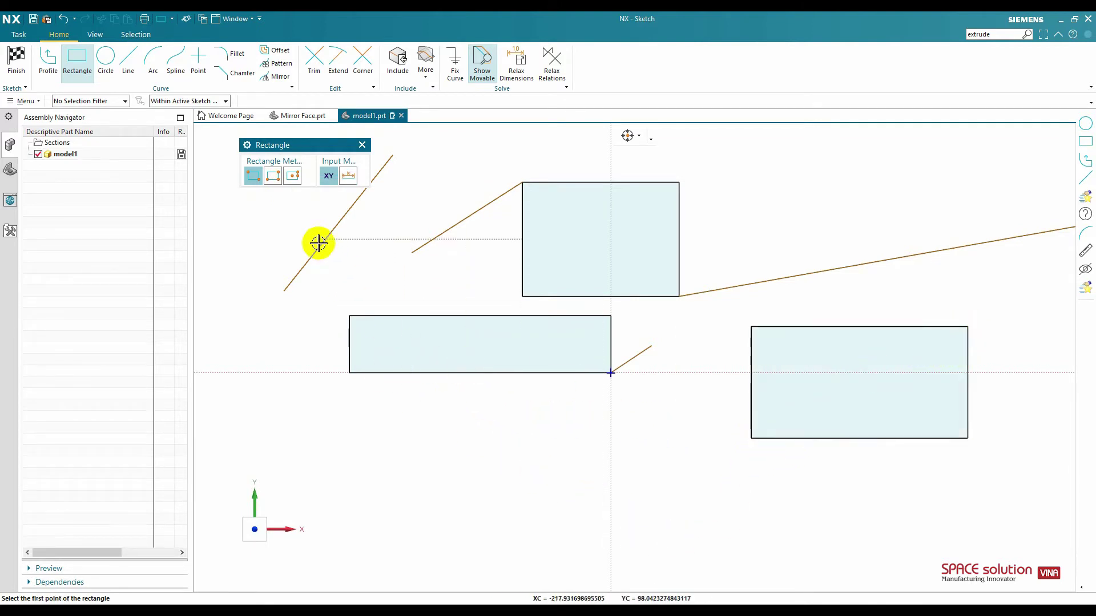
# - Draw a tilted three-point rectangle below the origin, about 163 wide and 83 high at 31 degrees, with one corner at the origin
pyautogui.click(273, 176)
pyautogui.click(423, 487)
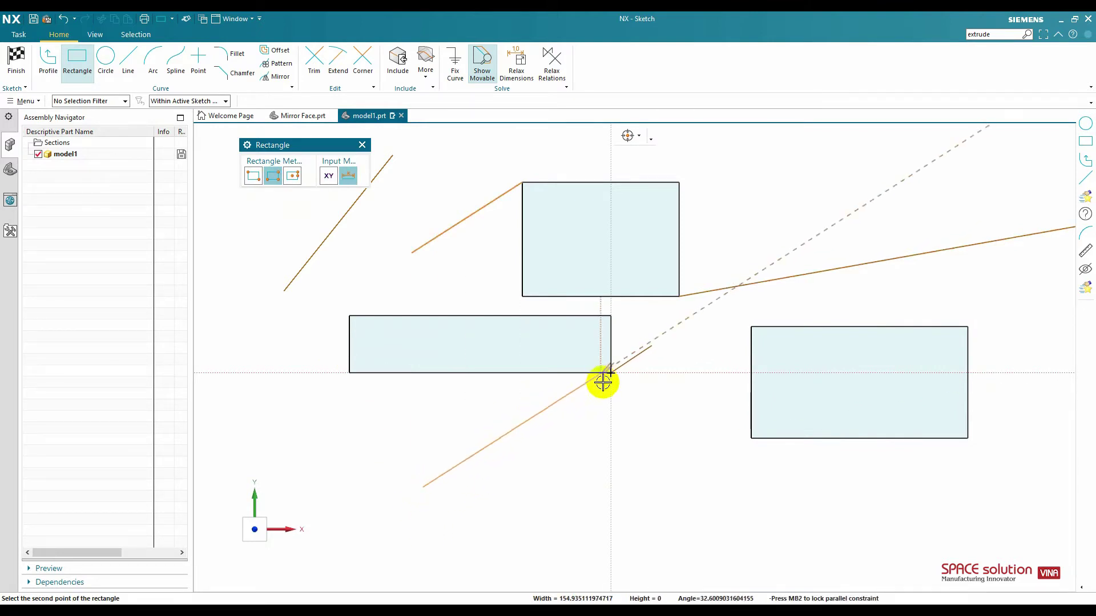
pyautogui.click(611, 373)
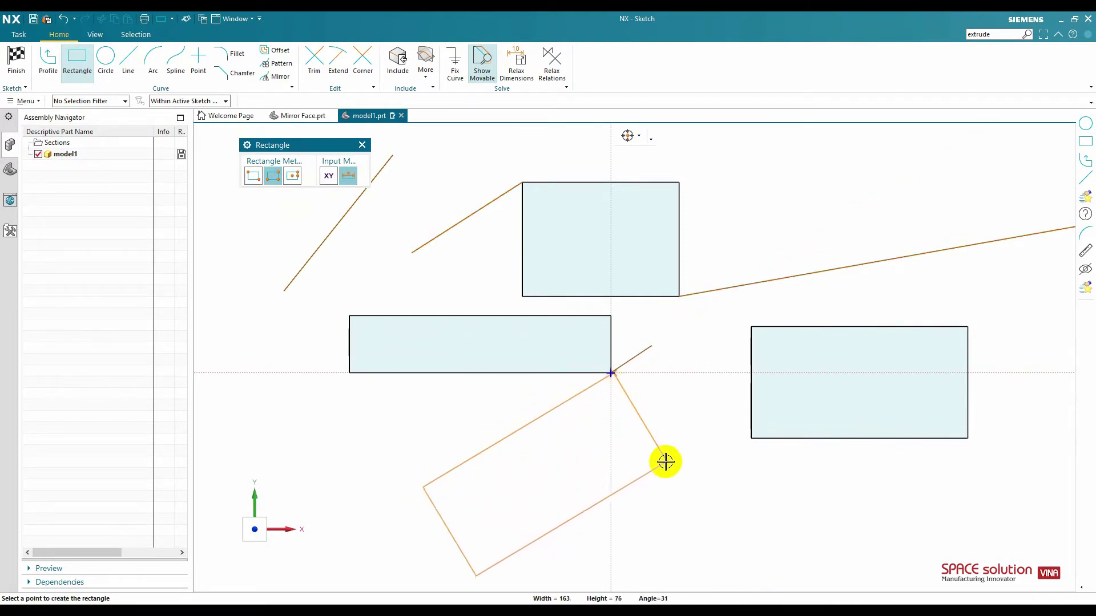
pyautogui.moveTo(676, 468)
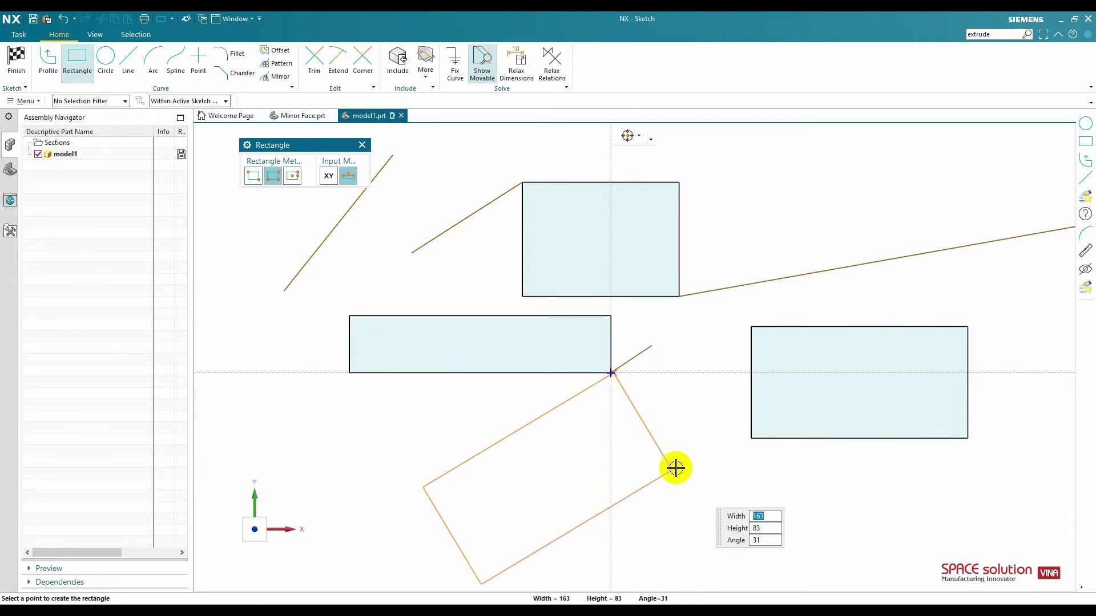
pyautogui.click(675, 468)
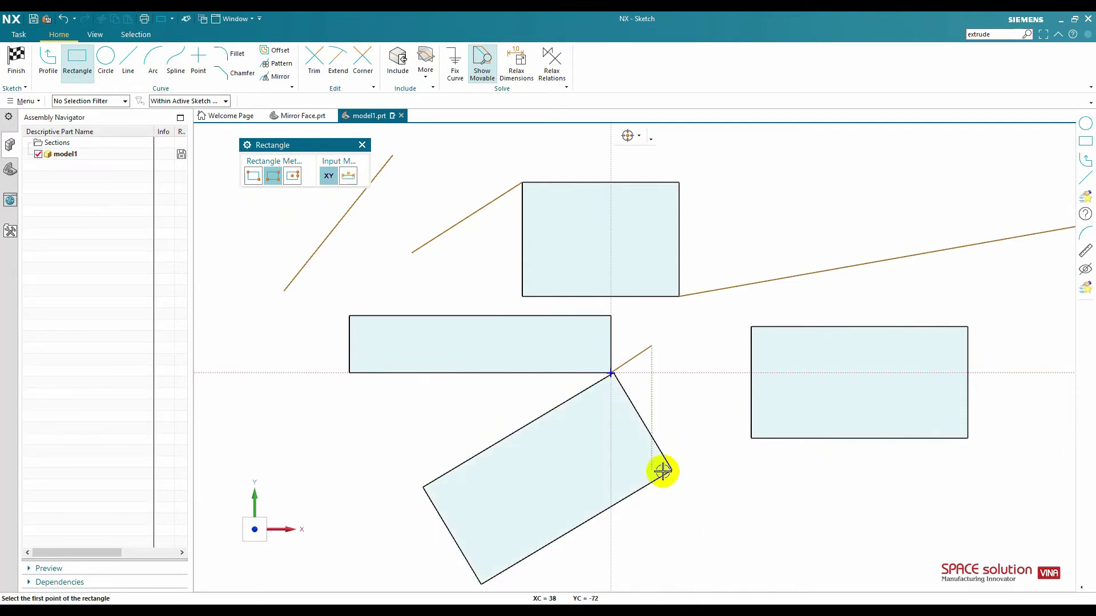
# - Draw an upright from-center rectangle about 181 wide, centred on the upper rectangle's lower-right corner, and end the Rectangle command
pyautogui.click(289, 179)
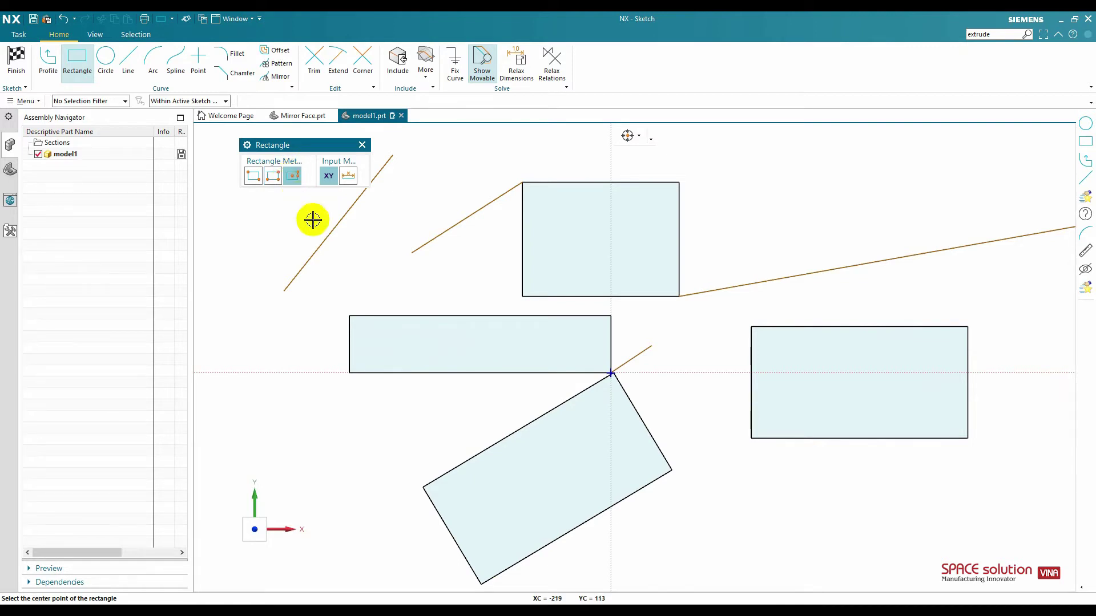
pyautogui.click(622, 370)
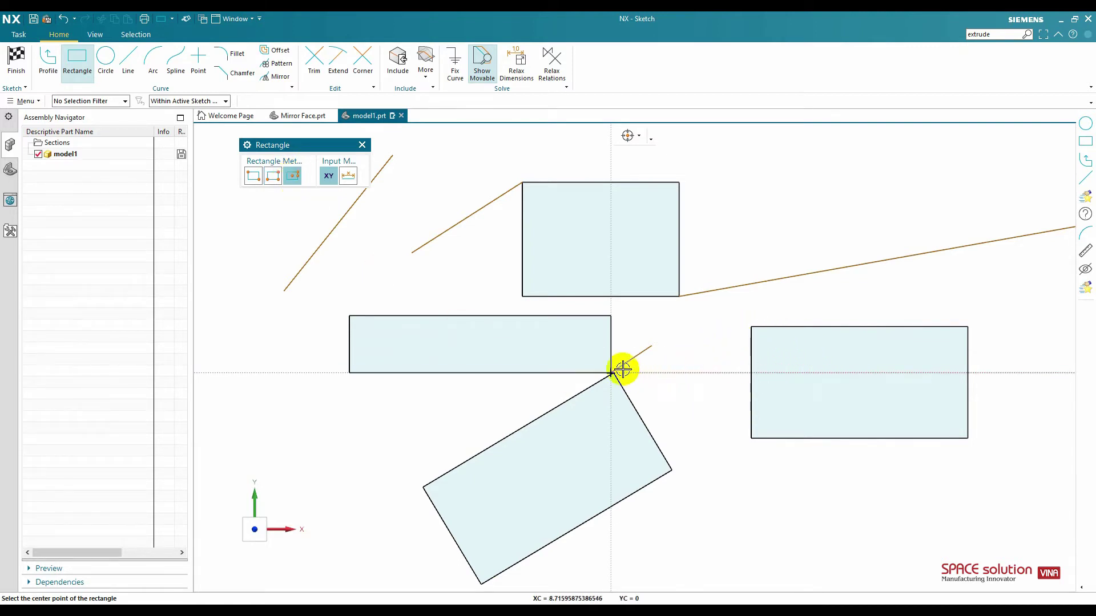
pyautogui.click(679, 296)
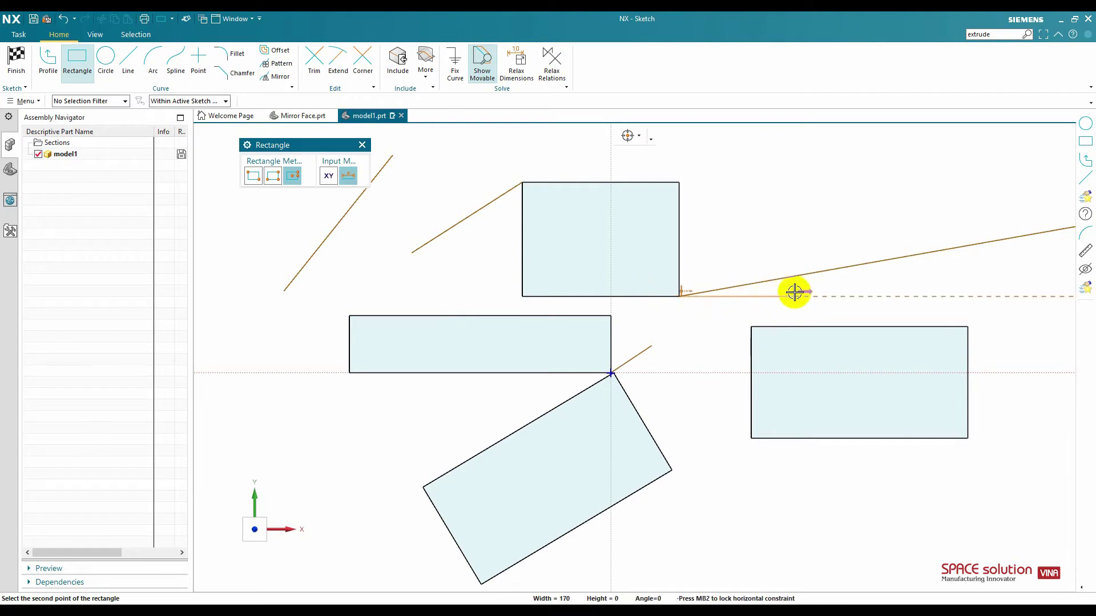
pyautogui.click(803, 294)
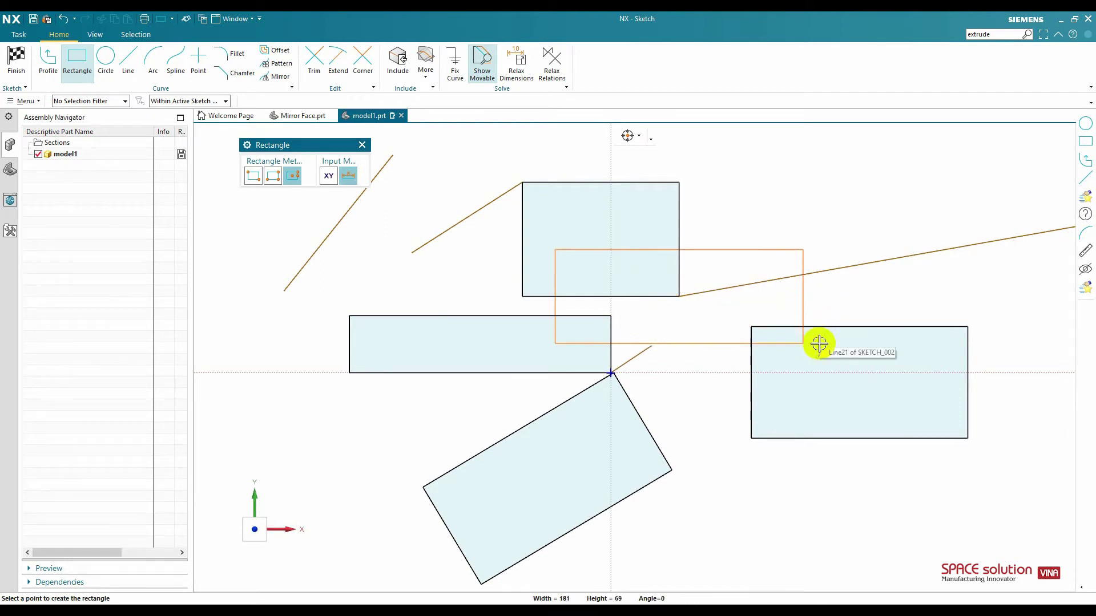
pyautogui.click(816, 455)
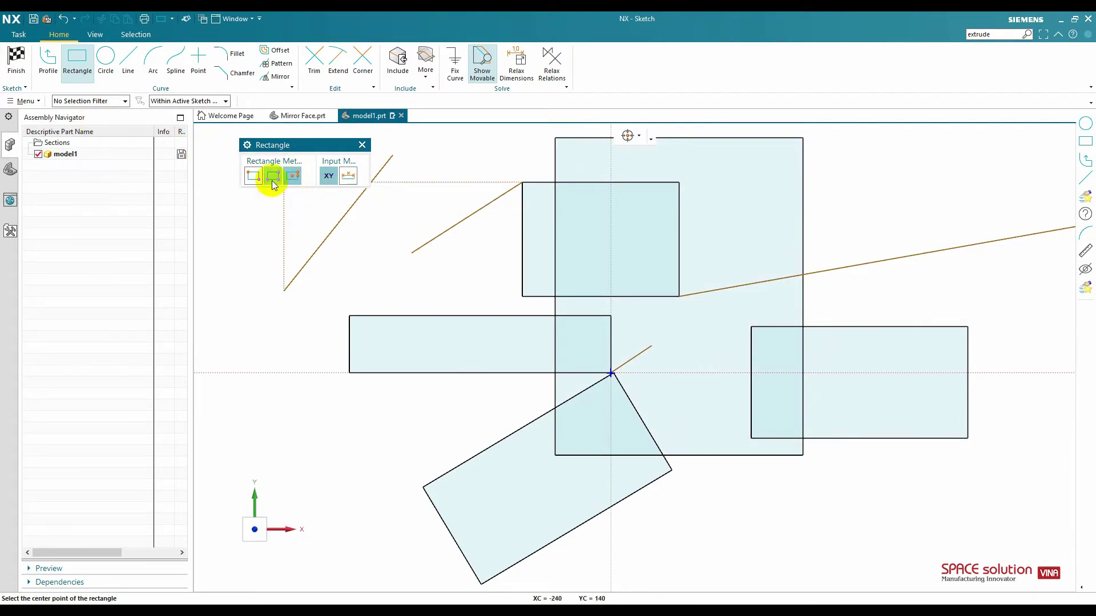
pyautogui.click(248, 147)
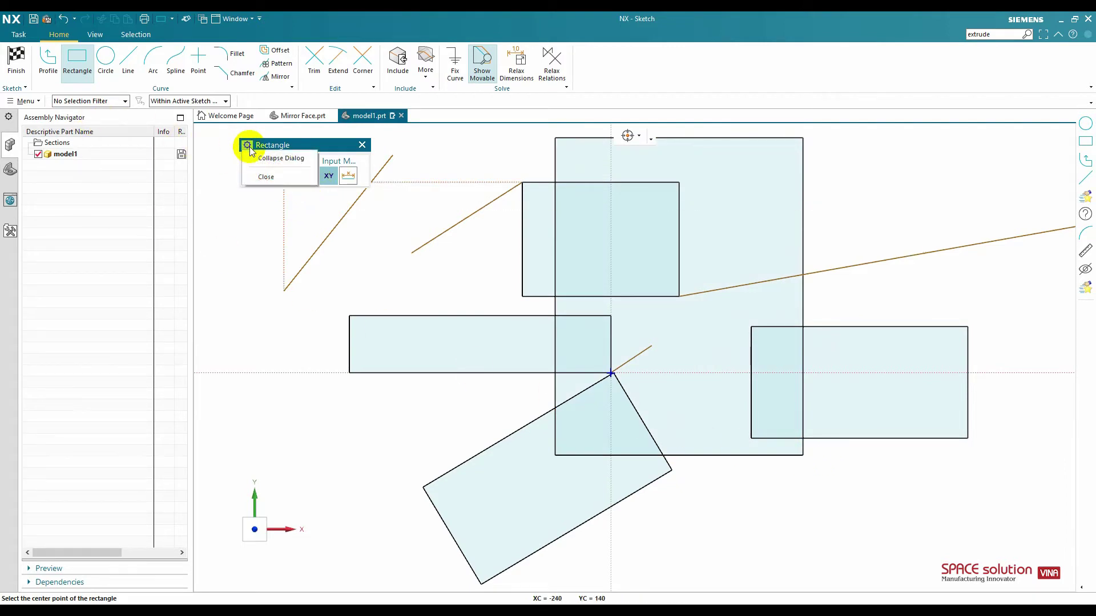
pyautogui.click(361, 145)
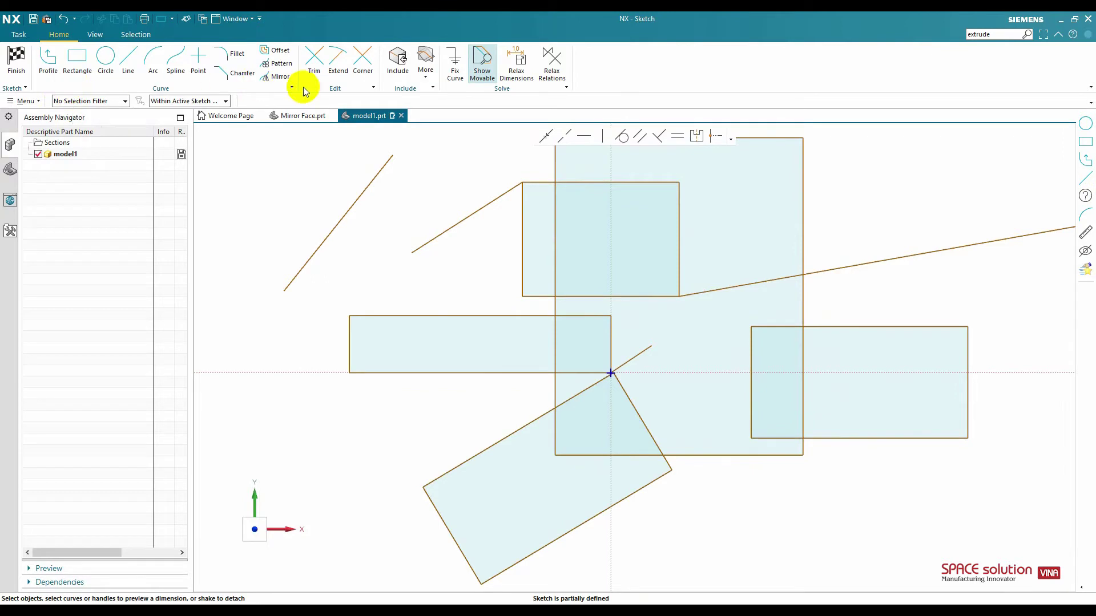
# - Examine the Offset Curve dialog's options in its More and Less forms, and leave the command without offsetting any curve
pyautogui.click(276, 50)
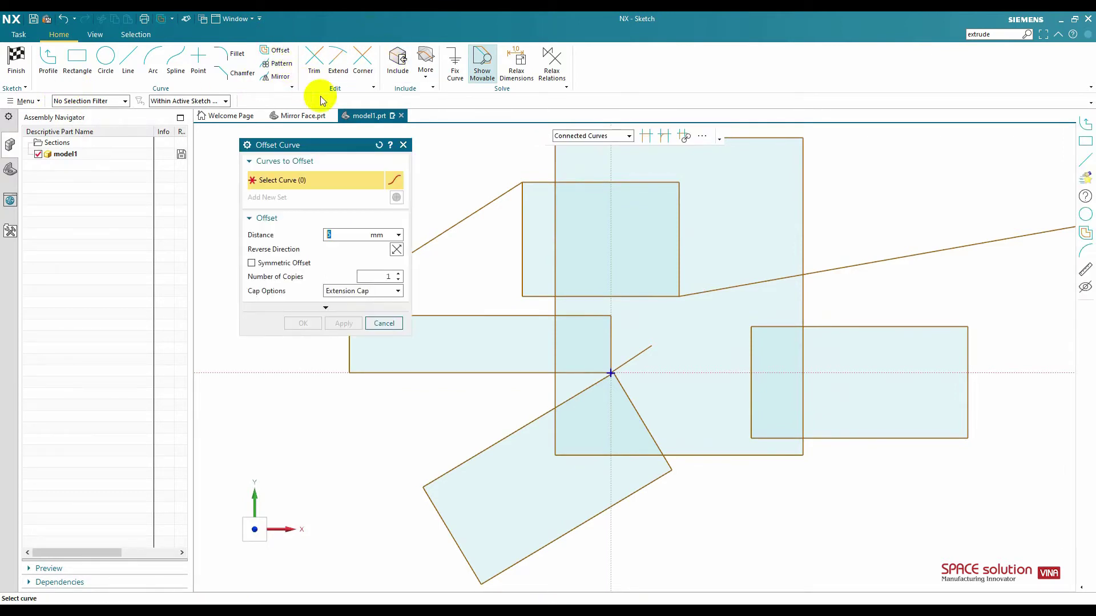
pyautogui.click(250, 149)
pyautogui.click(259, 150)
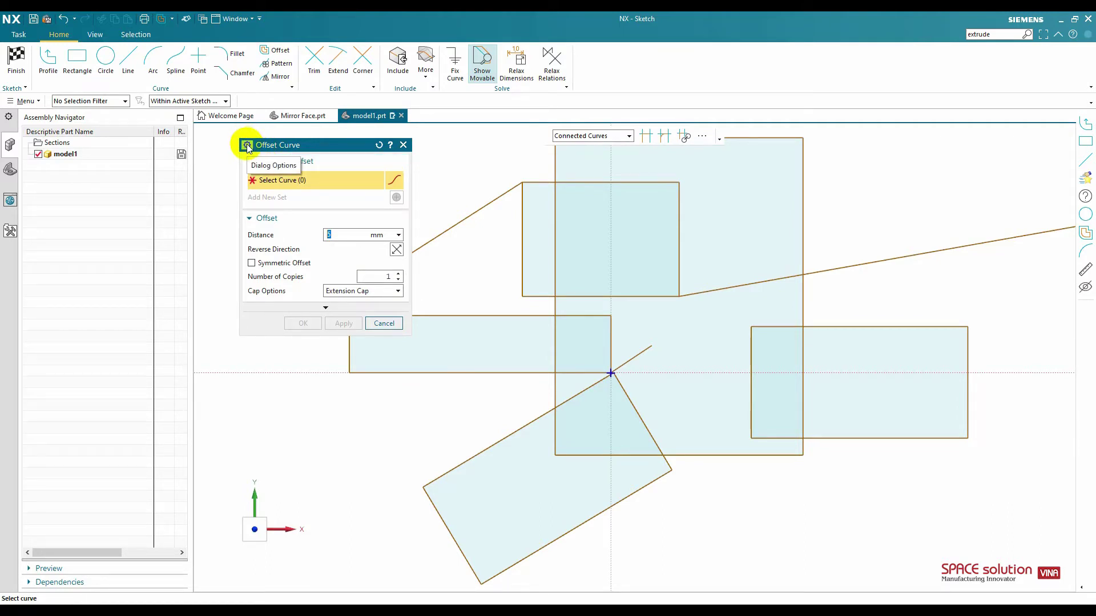
pyautogui.click(247, 146)
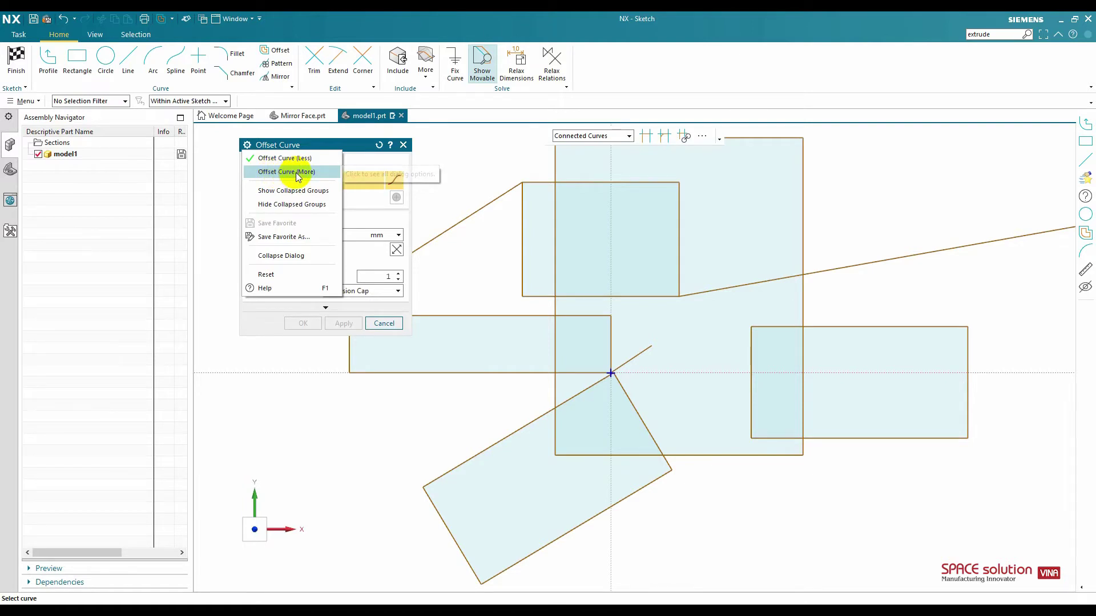
pyautogui.click(295, 173)
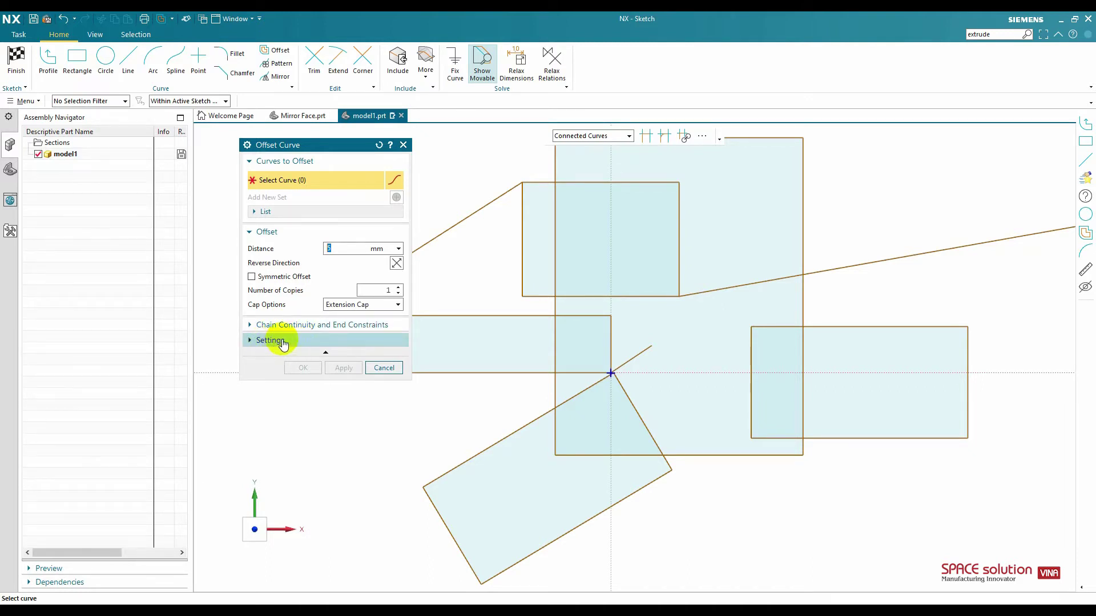
pyautogui.click(247, 144)
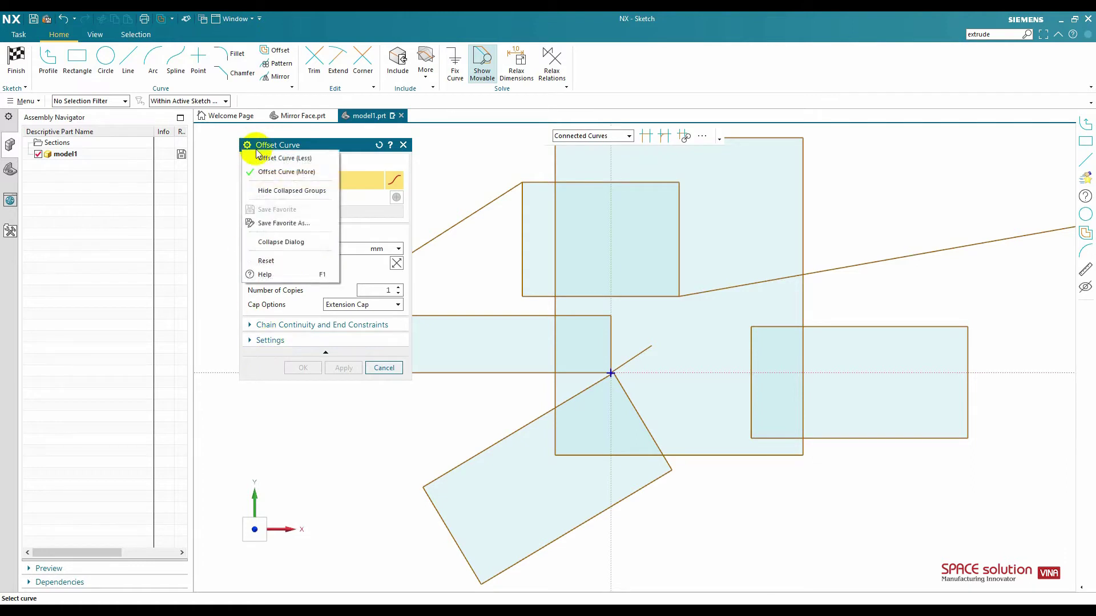
pyautogui.click(282, 160)
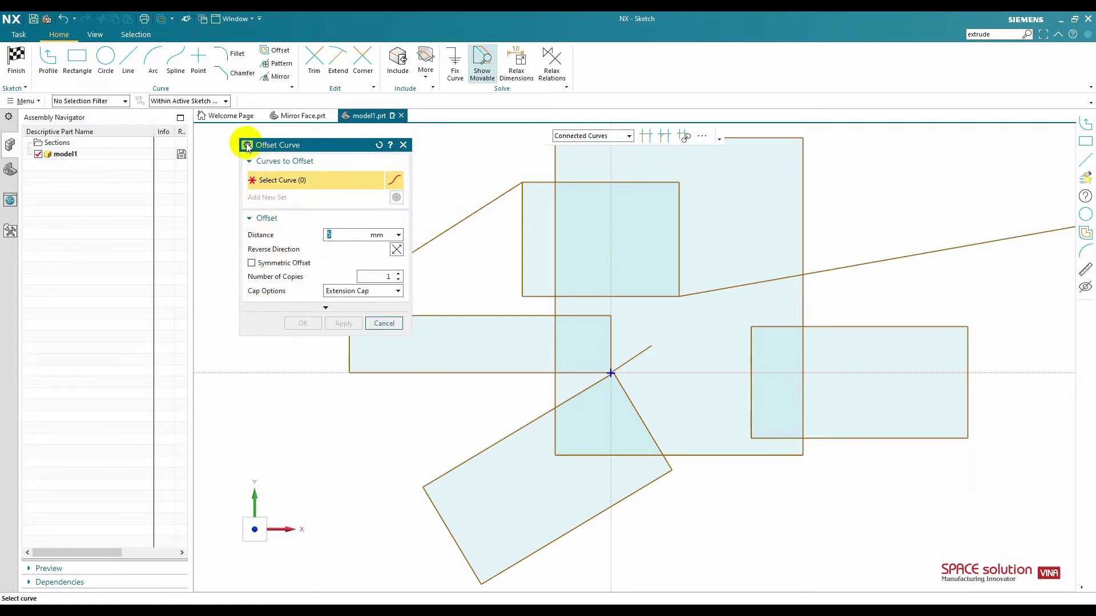
pyautogui.click(247, 145)
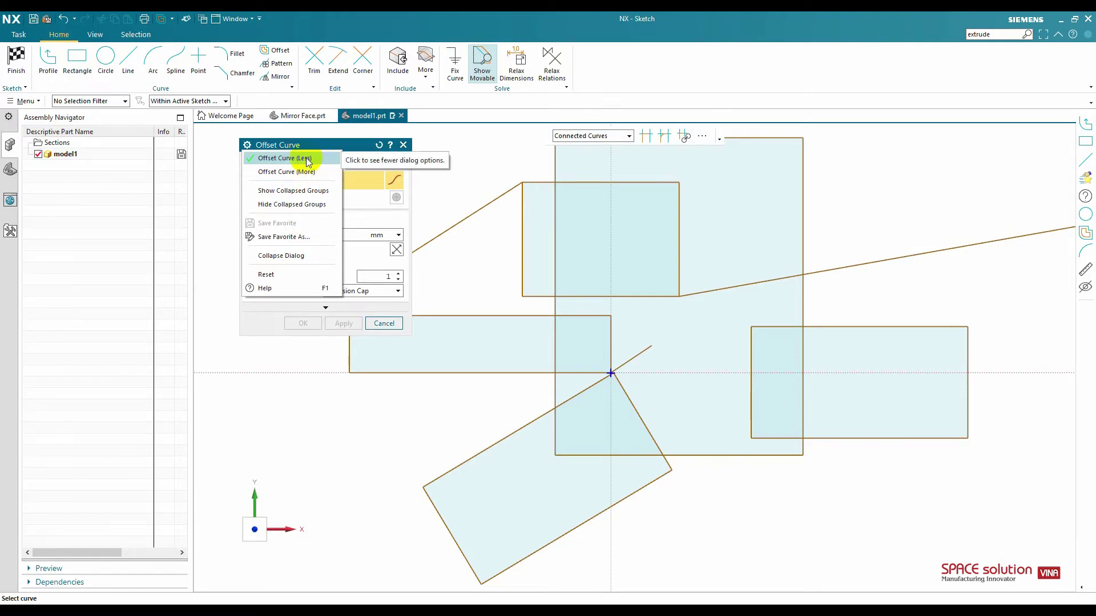
pyautogui.press('Escape')
pyautogui.press('Escape')
# - Draw a circle with a diameter of 30, centred on the horizontal axis to the right of all the rectangles
pyautogui.scroll(-3, 255, 129)
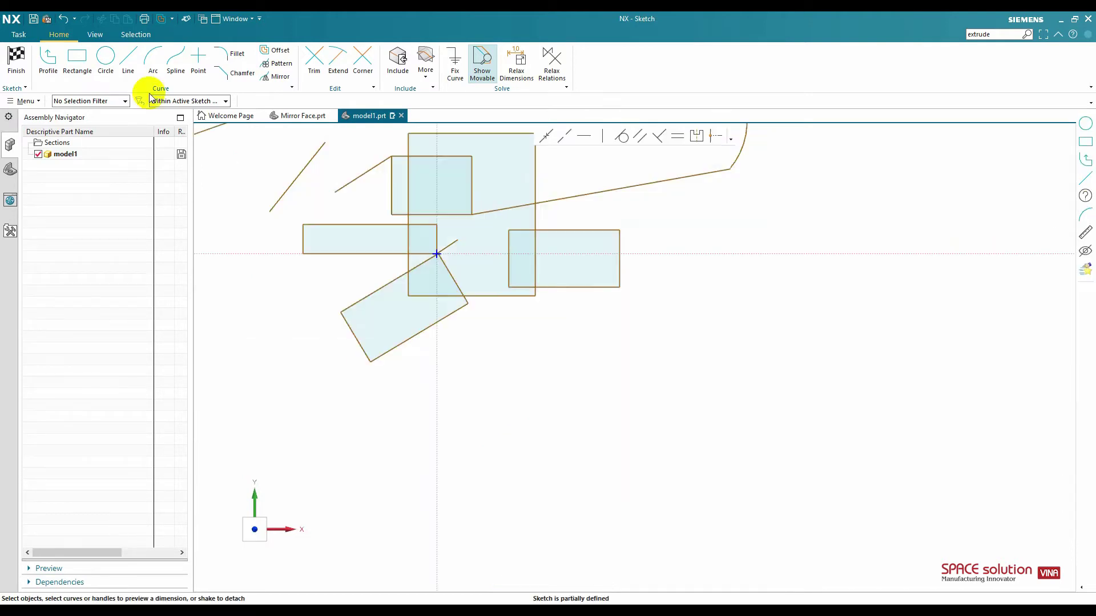
pyautogui.click(106, 60)
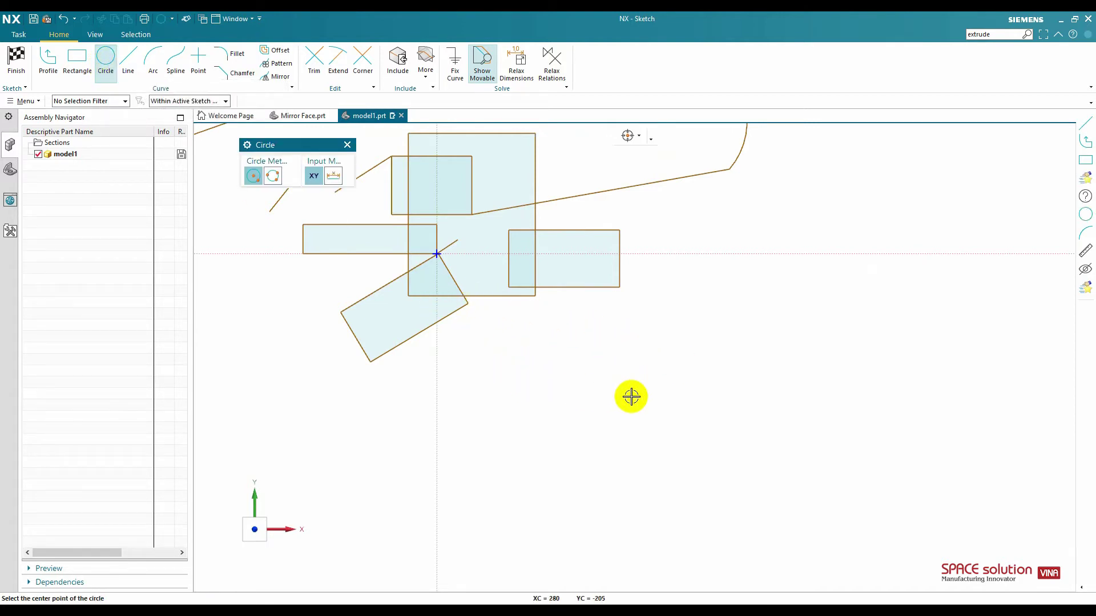
pyautogui.click(722, 253)
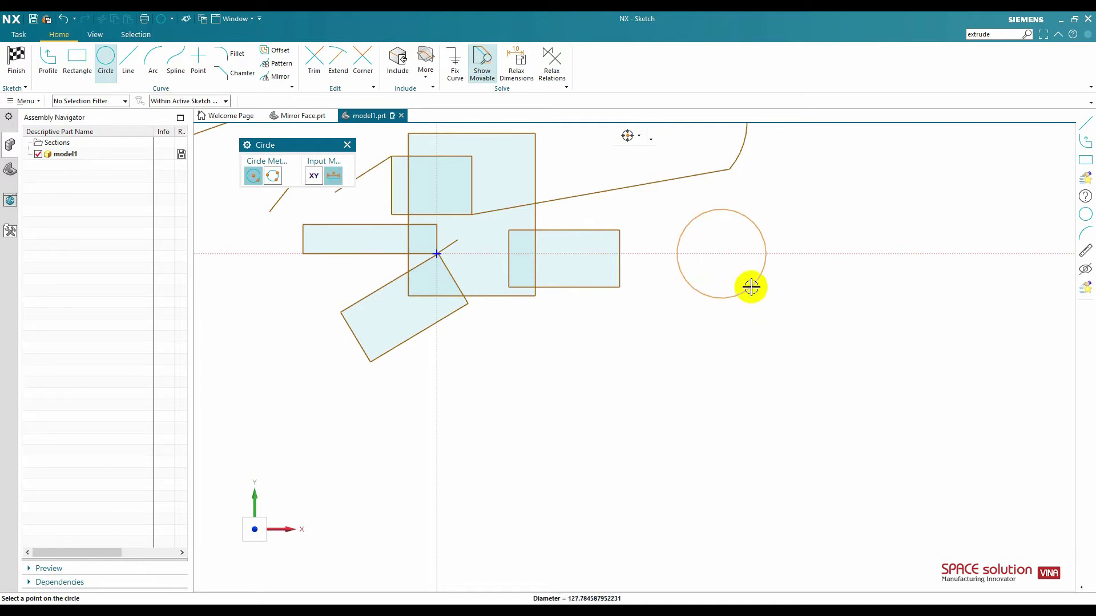
pyautogui.moveTo(759, 299)
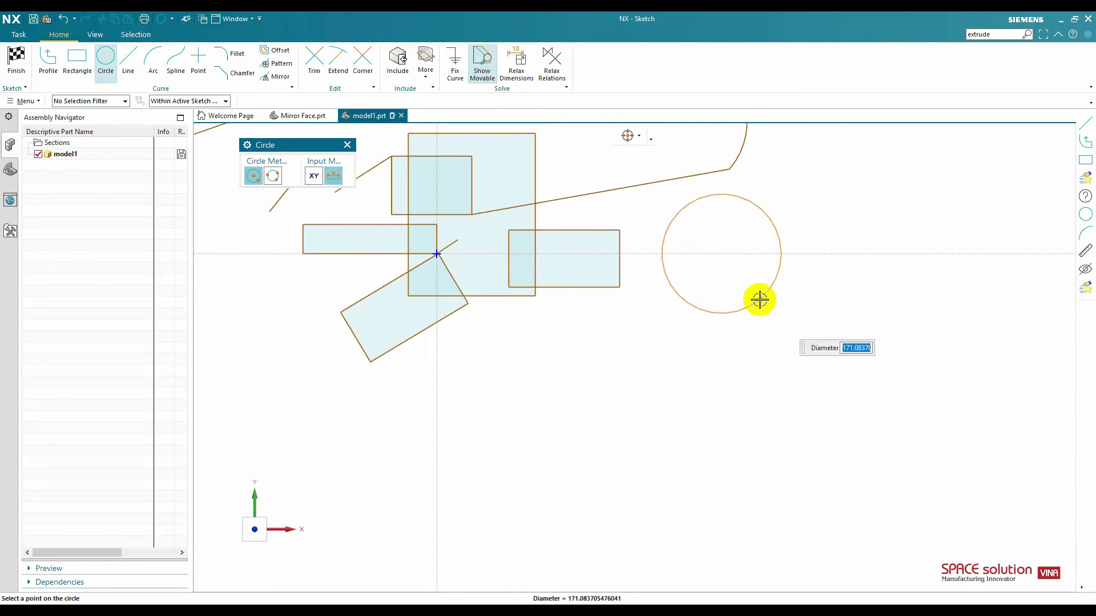
pyautogui.write('30')
pyautogui.press('Return')
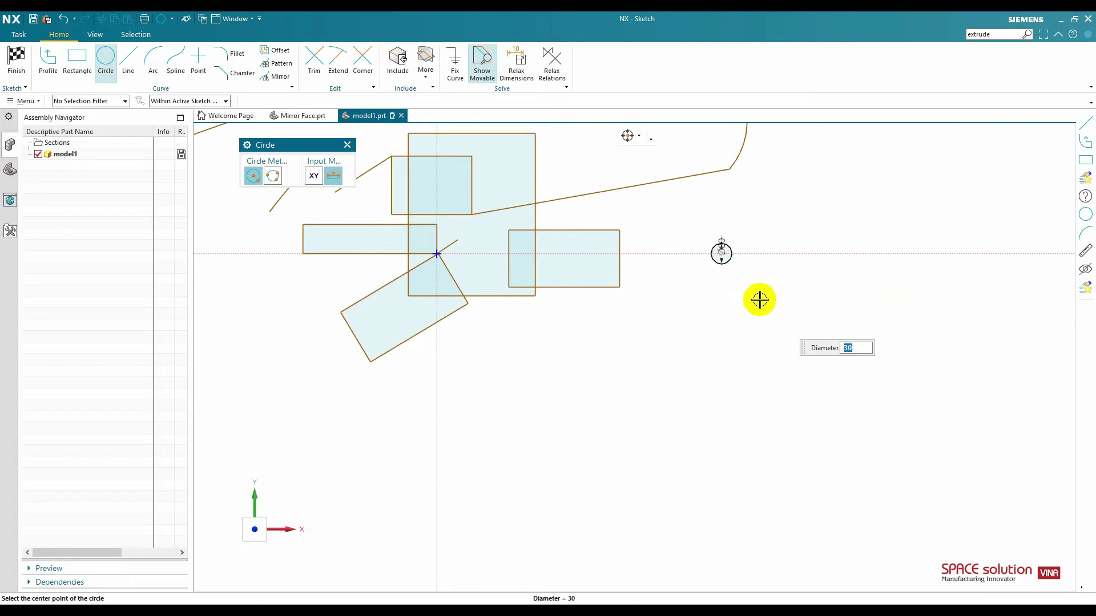
# - Draw two three-point circles: a small one at the tilted rectangle's right corner, and a large one through that corner and the right-hand rectangle's upper-left corner
pyautogui.click(272, 178)
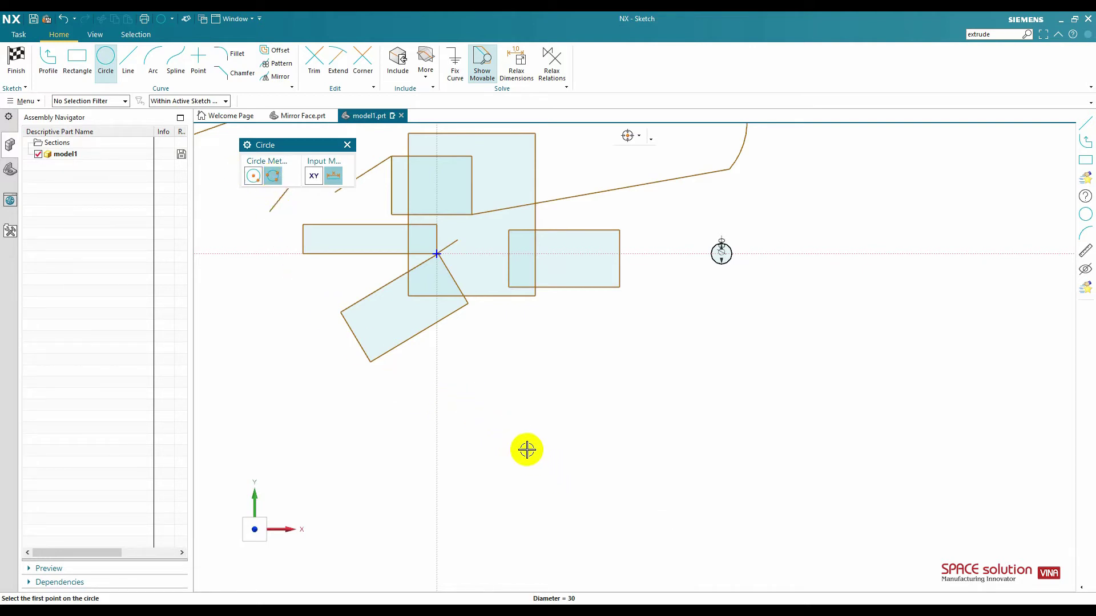
pyautogui.click(469, 306)
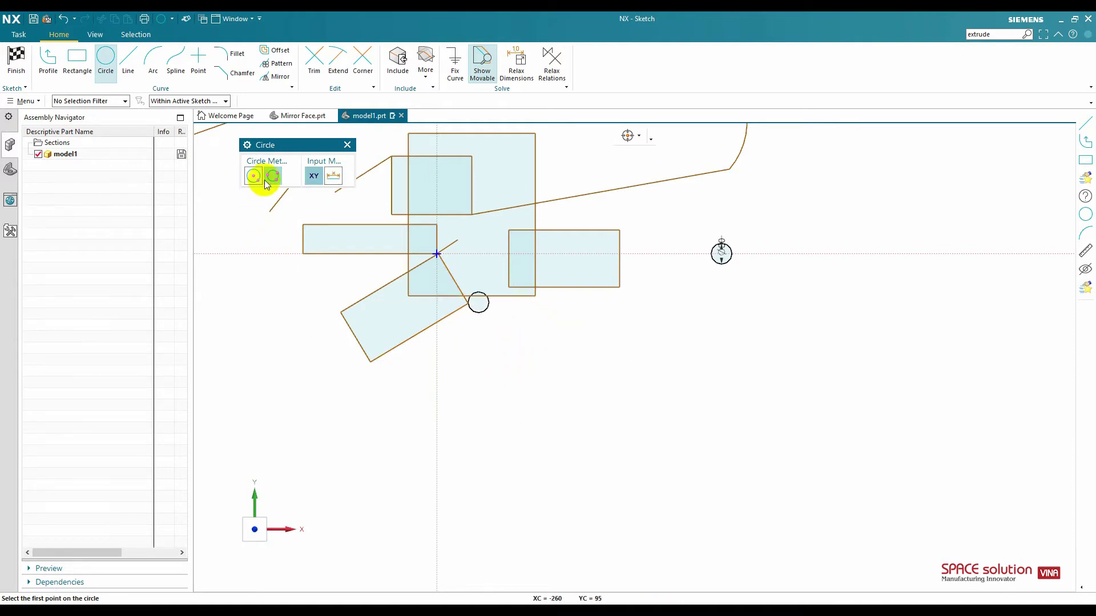
pyautogui.click(509, 230)
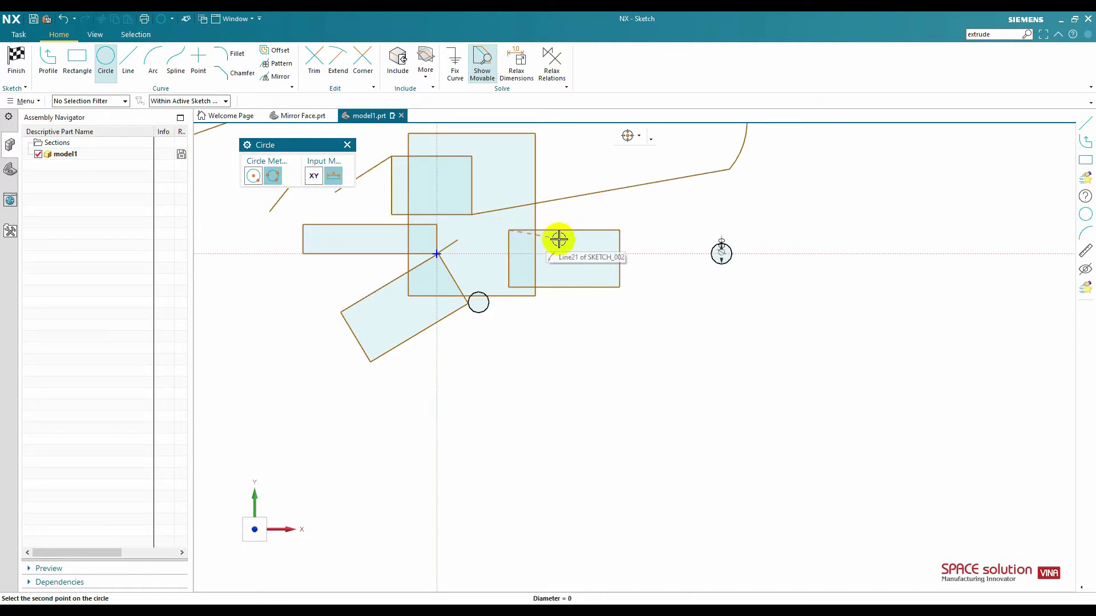
pyautogui.click(607, 322)
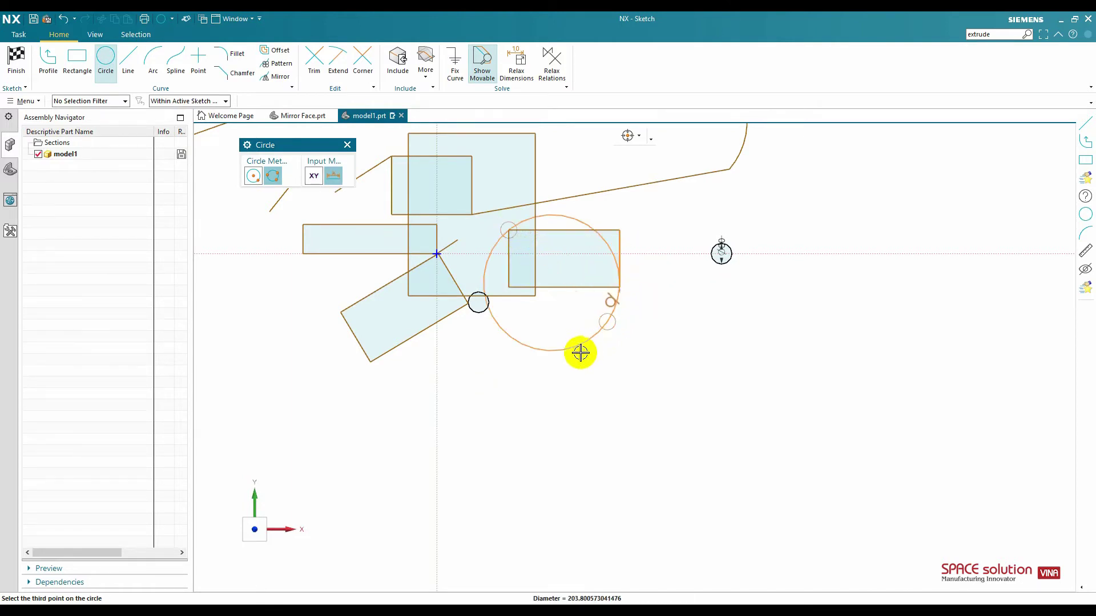
pyautogui.click(470, 302)
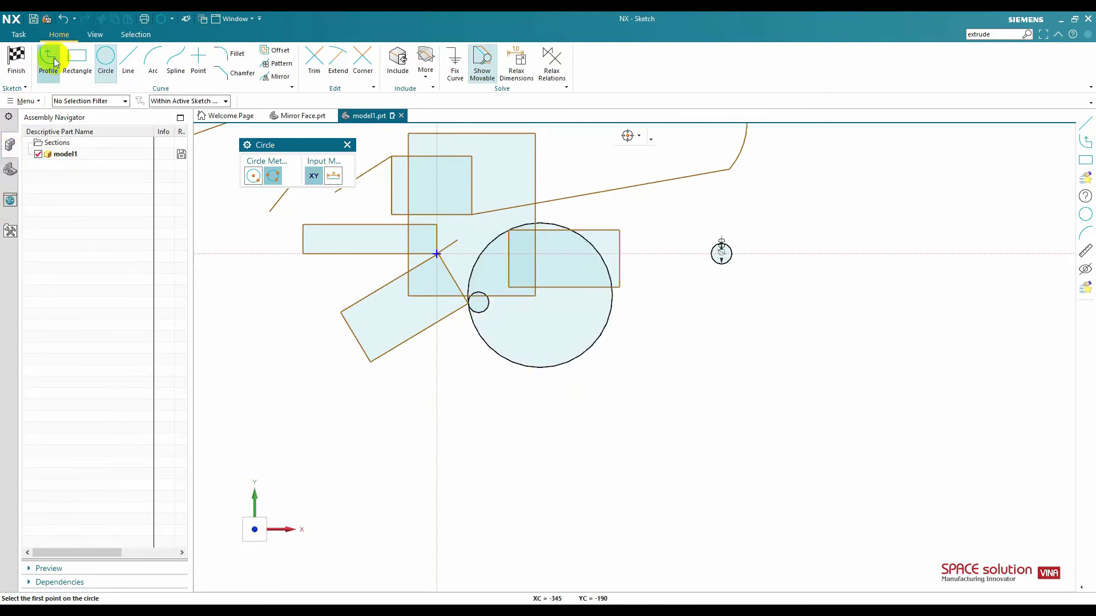
pyautogui.press('Escape')
# - Draw a short three-point arc bulging to the upper left, below and to the right of the large circle
pyautogui.click(152, 62)
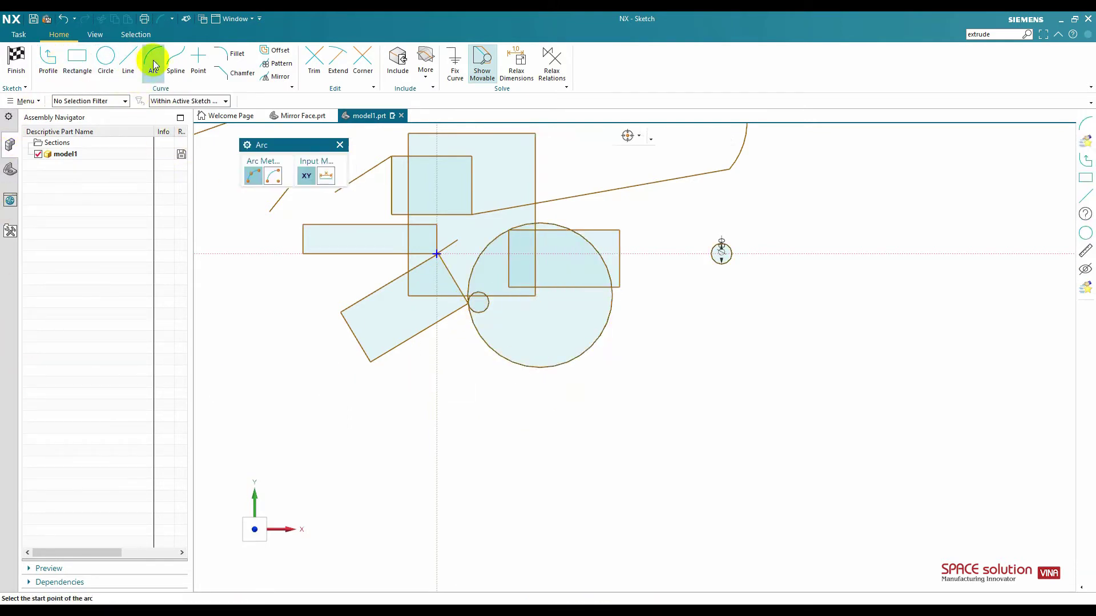
pyautogui.moveTo(296, 149)
pyautogui.mouseDown()
pyautogui.moveTo(302, 166)
pyautogui.moveTo(270, 171)
pyautogui.mouseUp()
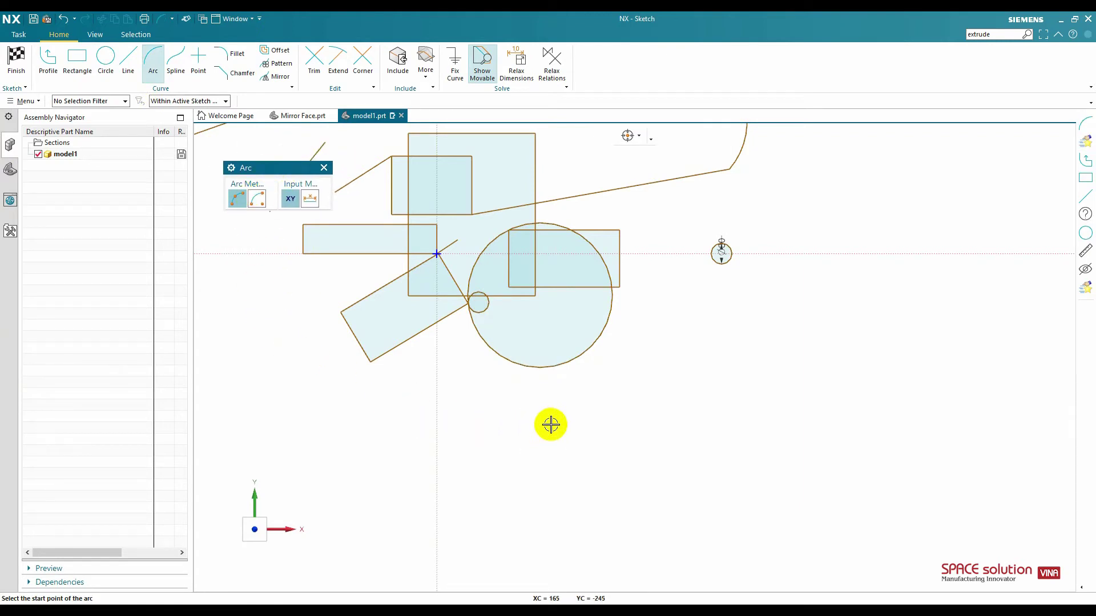
pyautogui.click(618, 442)
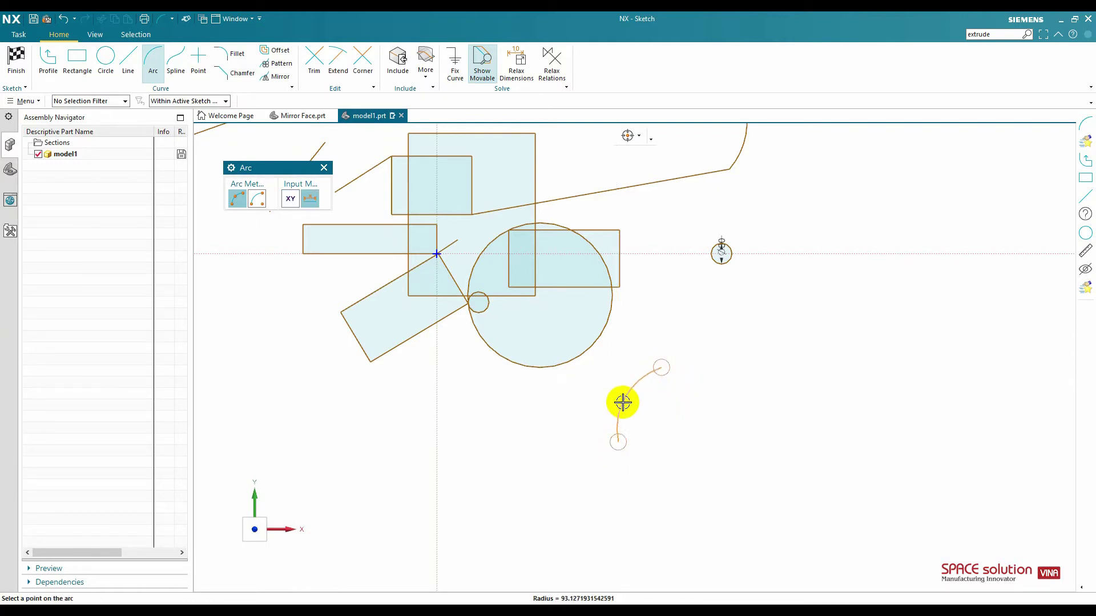
pyautogui.click(620, 394)
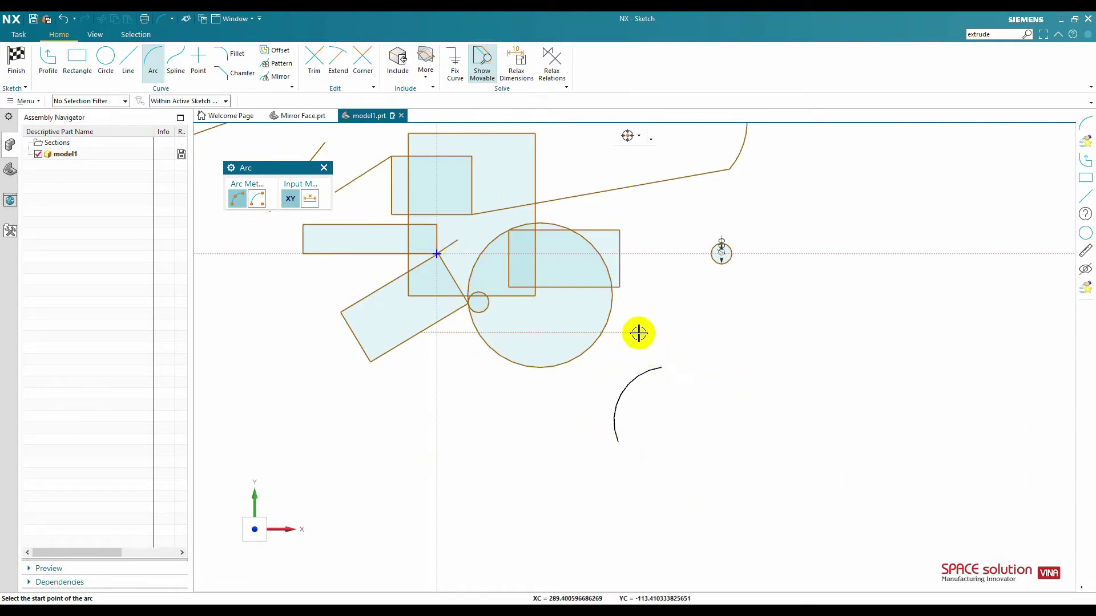
# - Create a Studio Spline with the Through Points method, through three points forming an arch to the right of the arc
pyautogui.click(153, 60)
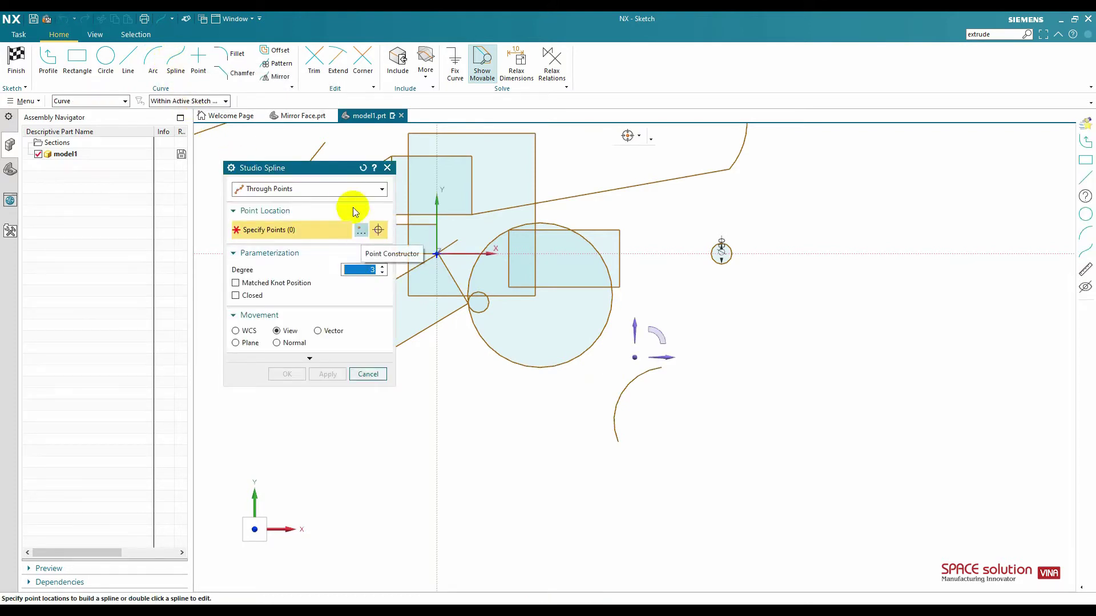
pyautogui.click(340, 189)
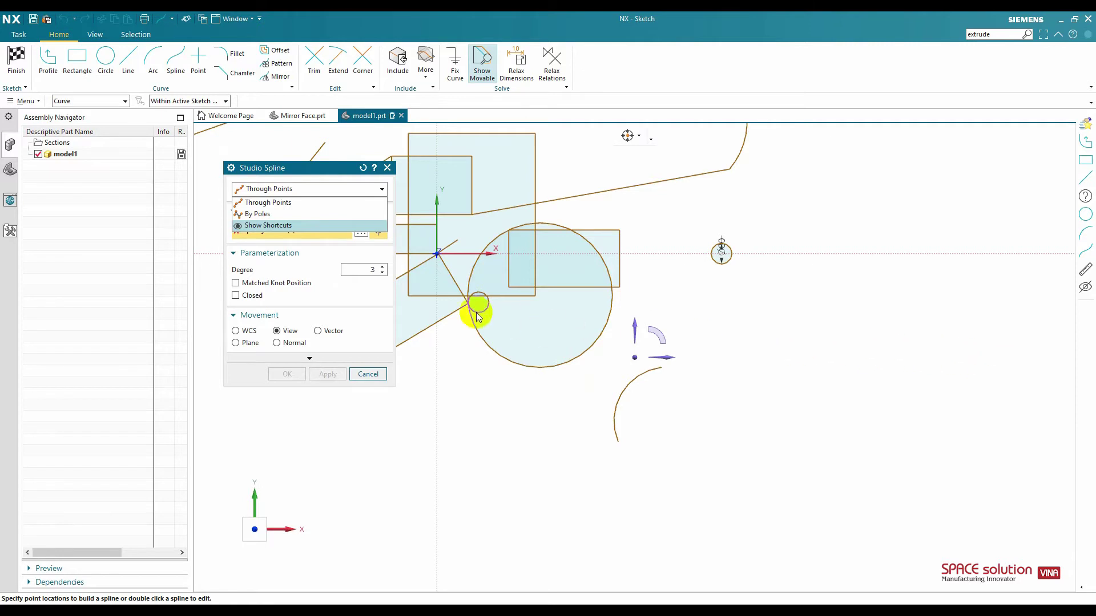
pyautogui.click(282, 203)
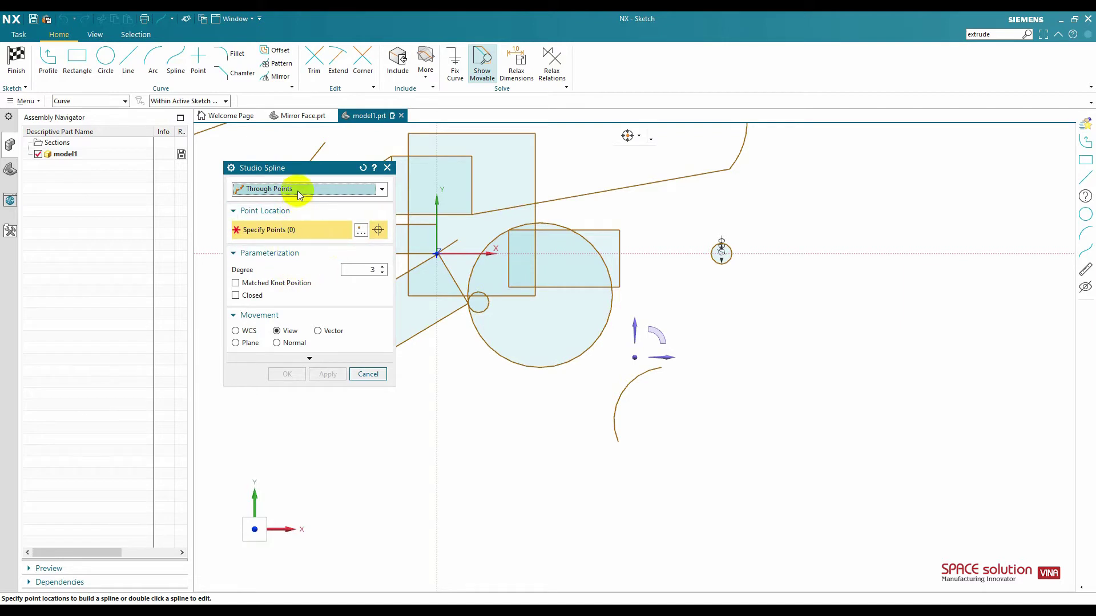
pyautogui.click(771, 364)
pyautogui.click(909, 295)
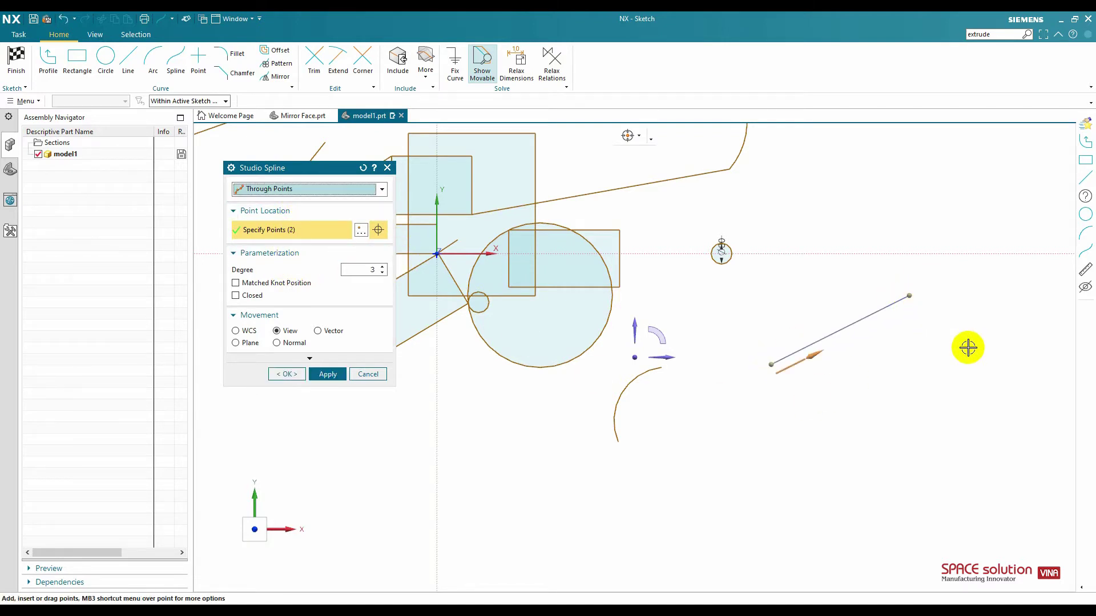
pyautogui.click(981, 338)
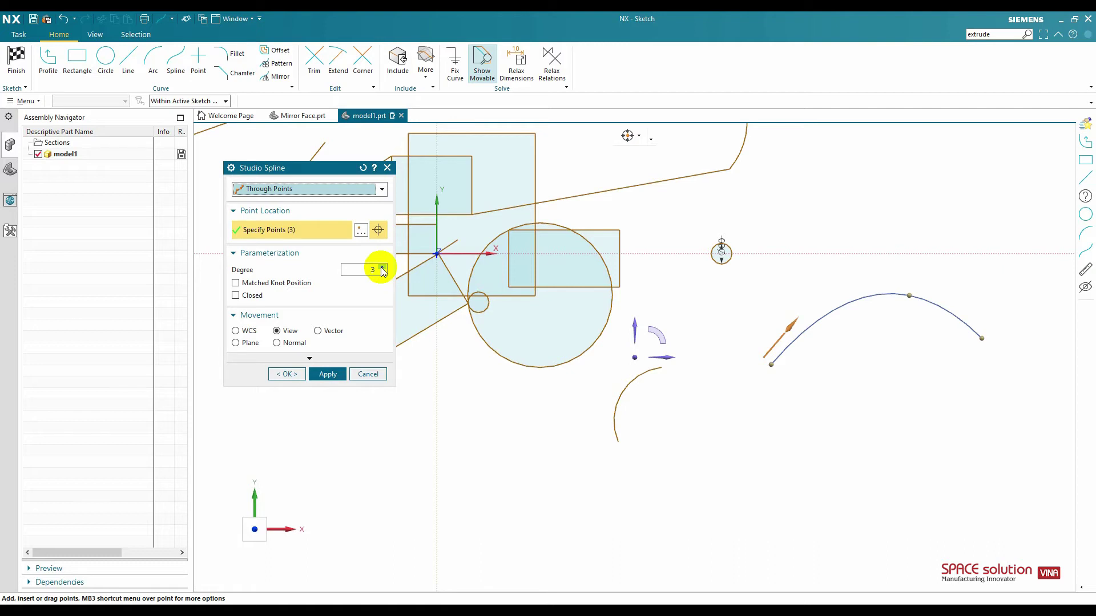
# - Try a higher spline degree, and lower the degree to 1
pyautogui.click(382, 269)
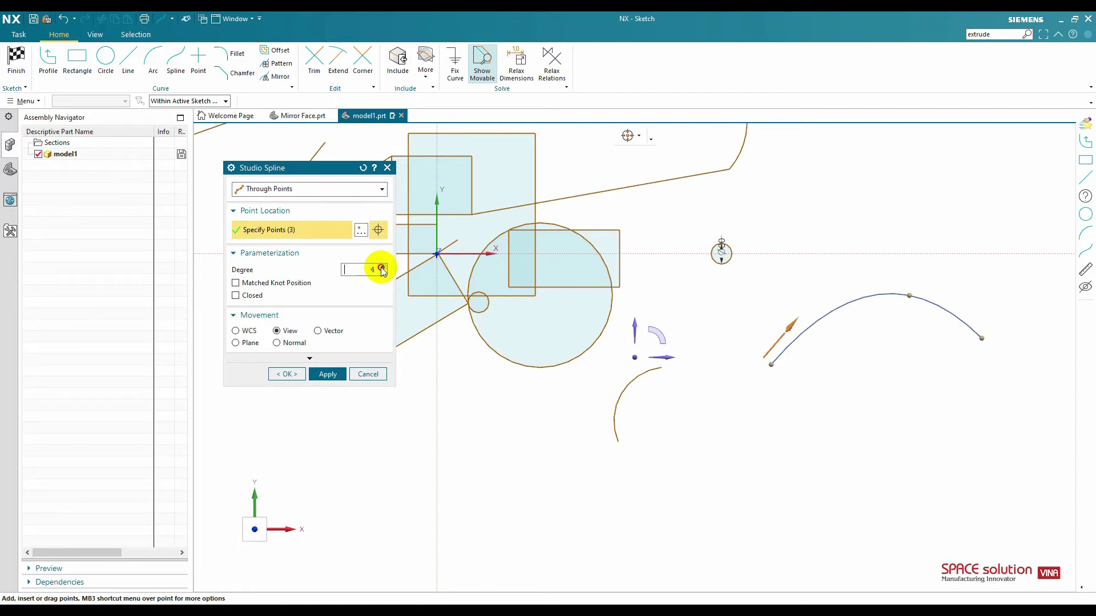
pyautogui.click(382, 268)
pyautogui.click(383, 268)
pyautogui.click(383, 274)
pyautogui.click(382, 274)
pyautogui.click(383, 274)
pyautogui.click(382, 275)
pyautogui.click(382, 275)
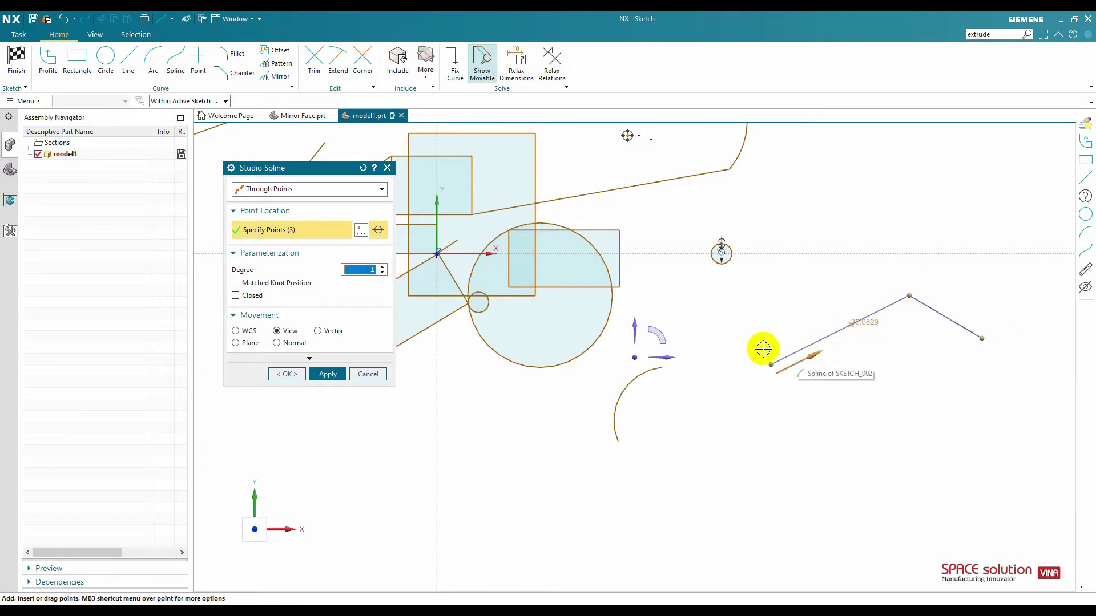
# - Make the spline closed with a degree of 2, and accept it
pyautogui.click(236, 297)
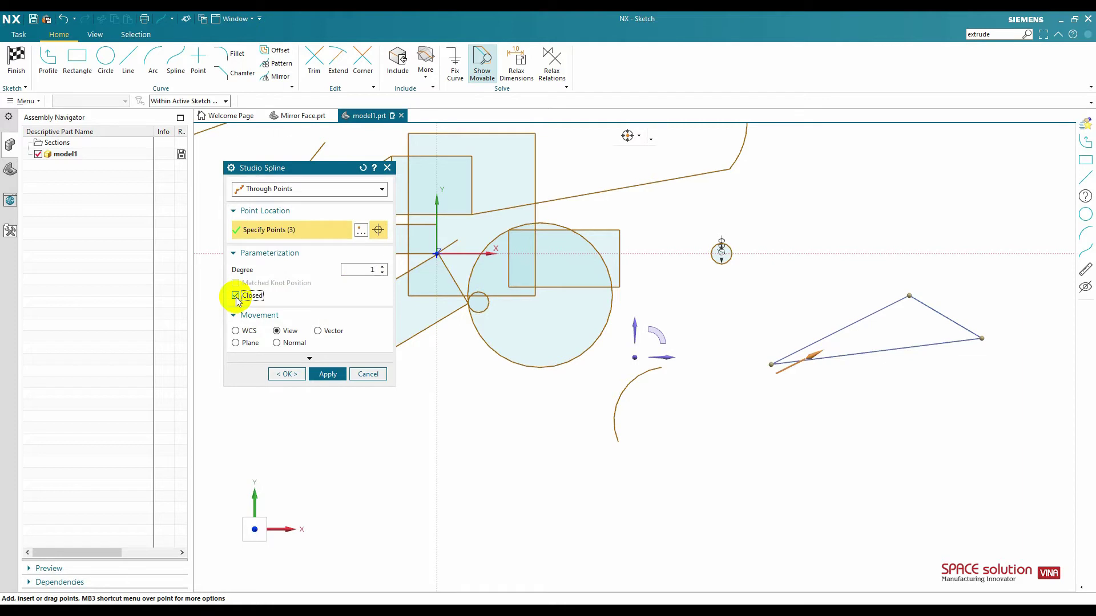
pyautogui.click(382, 267)
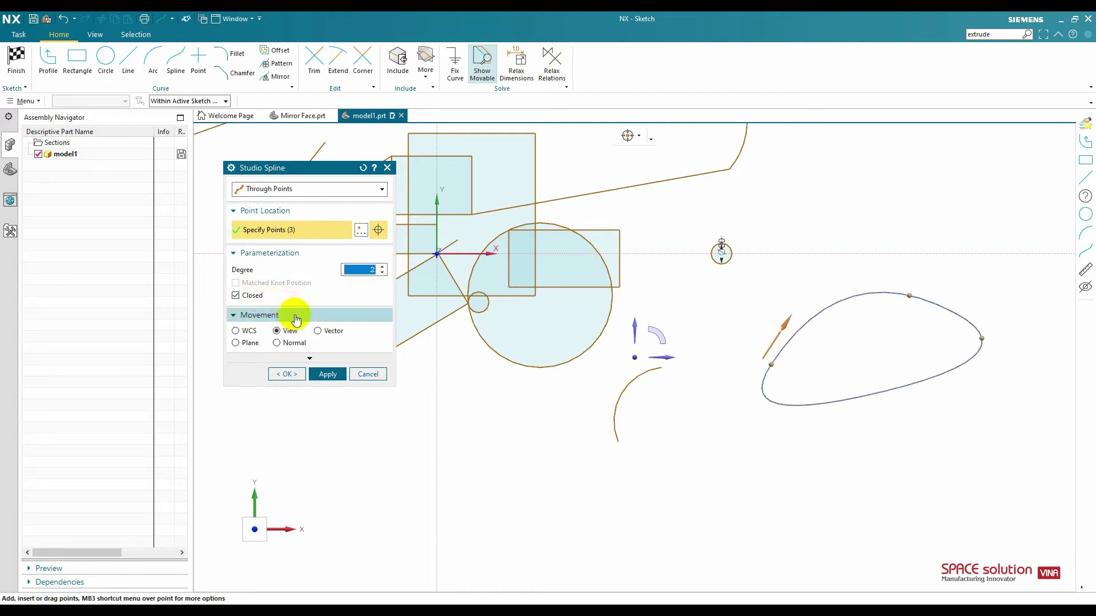
pyautogui.middleClick(399, 326)
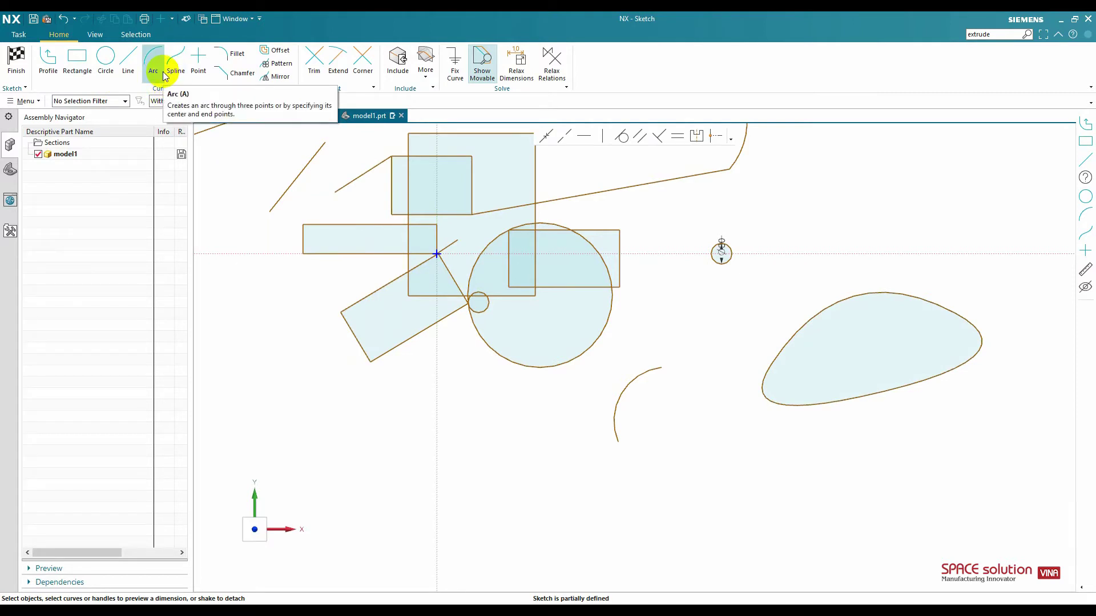
# - Place seven scattered sketch points by Cursor Location in the empty area above the closed spline
pyautogui.click(198, 61)
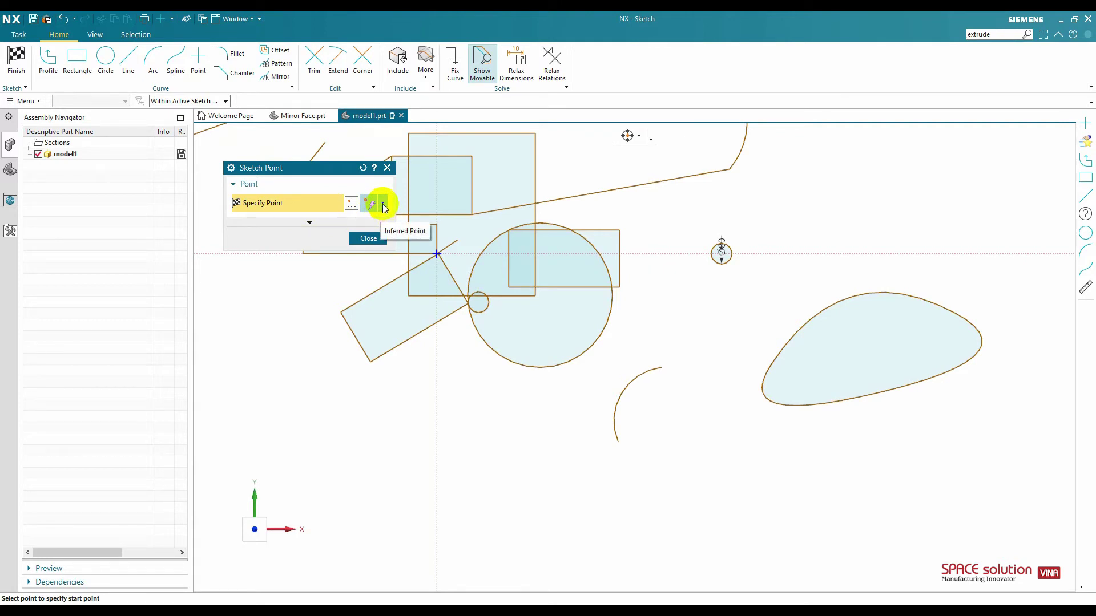
pyautogui.click(383, 204)
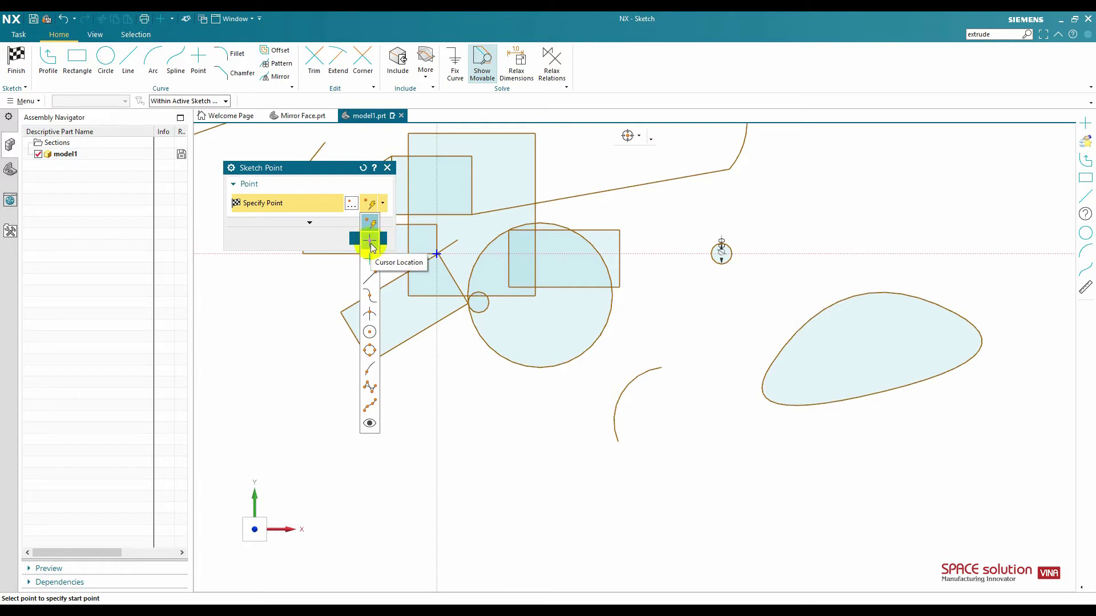
pyautogui.click(371, 243)
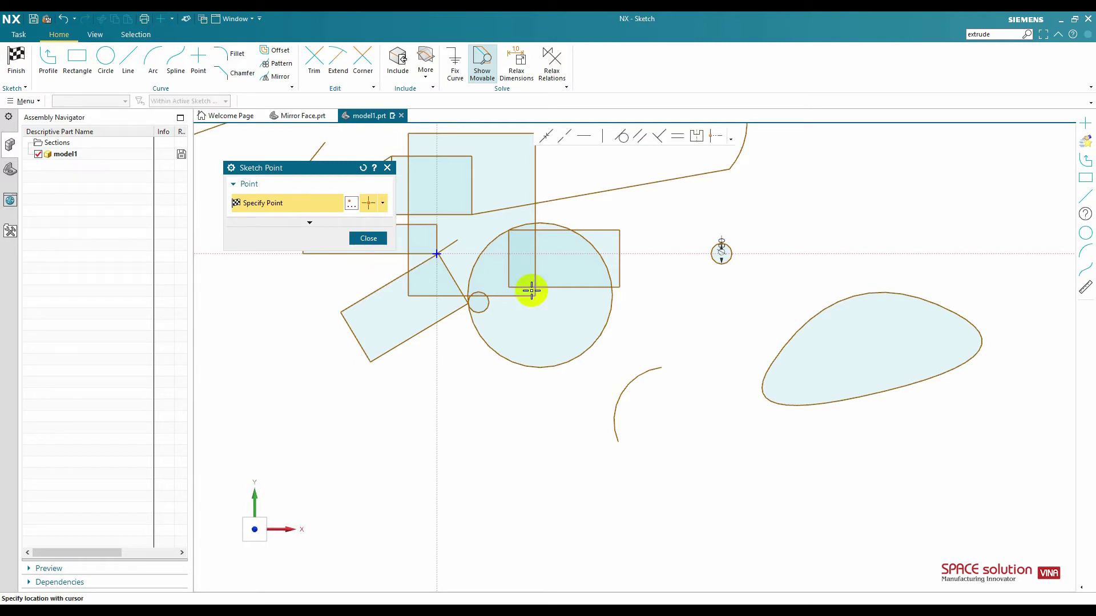
pyautogui.click(864, 195)
pyautogui.click(790, 214)
pyautogui.click(945, 218)
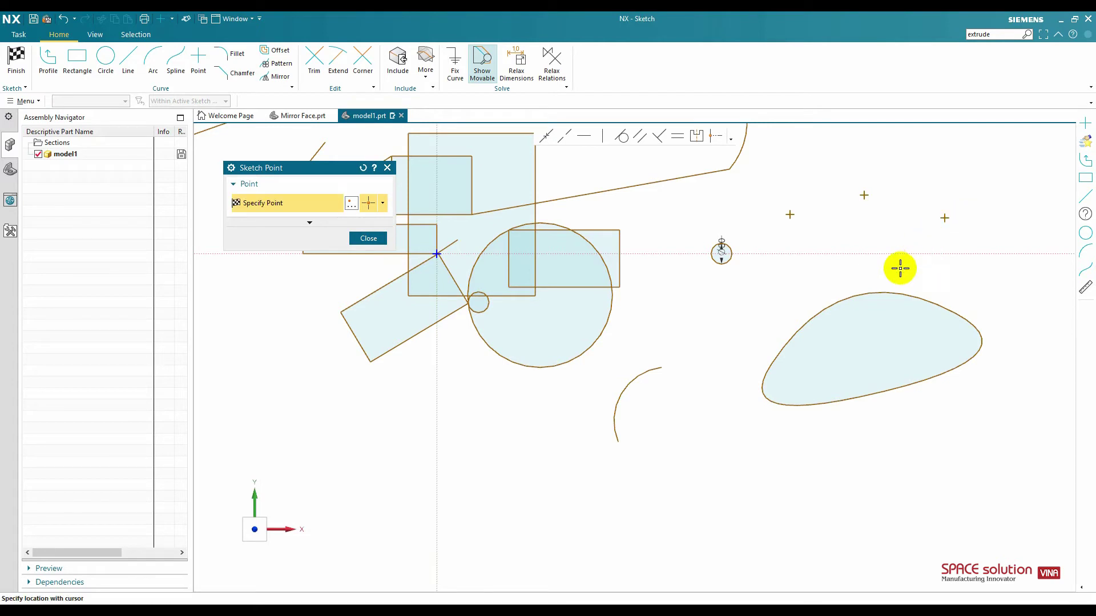
pyautogui.click(890, 272)
pyautogui.click(773, 283)
pyautogui.click(831, 222)
pyautogui.click(832, 283)
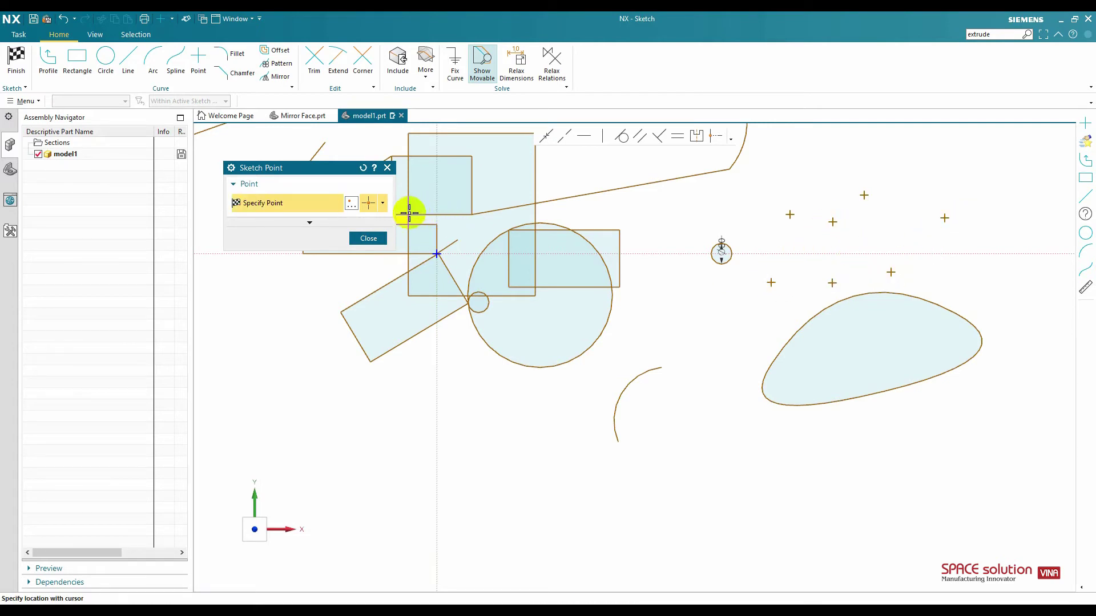
# - Place an end-point sketch point on the lower-right corner of the large upright rectangle
pyautogui.click(383, 204)
pyautogui.click(368, 257)
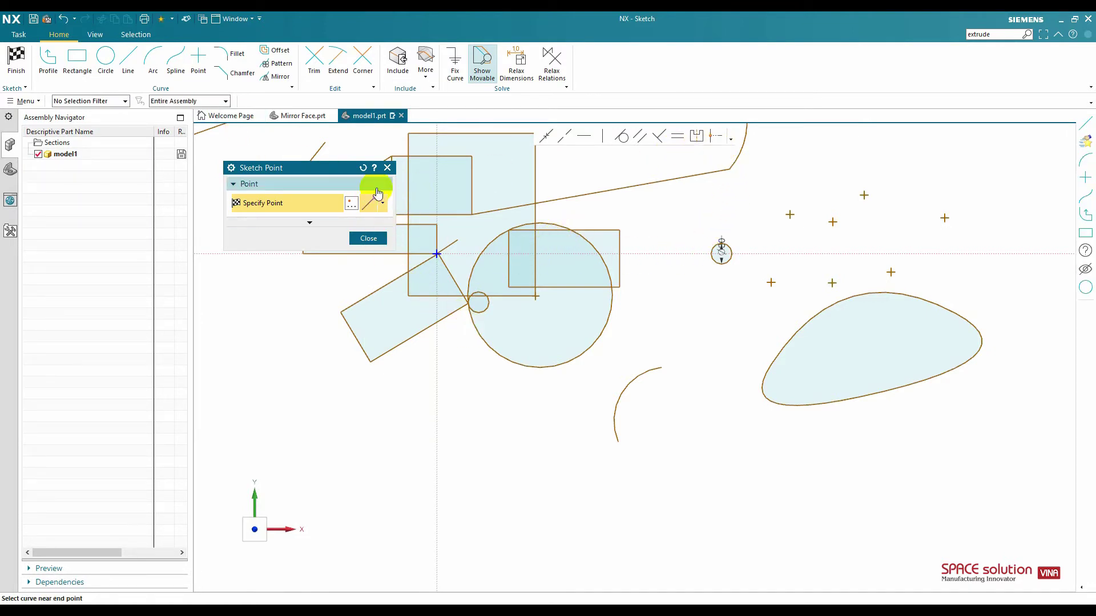
pyautogui.click(384, 204)
pyautogui.click(368, 269)
pyautogui.click(384, 204)
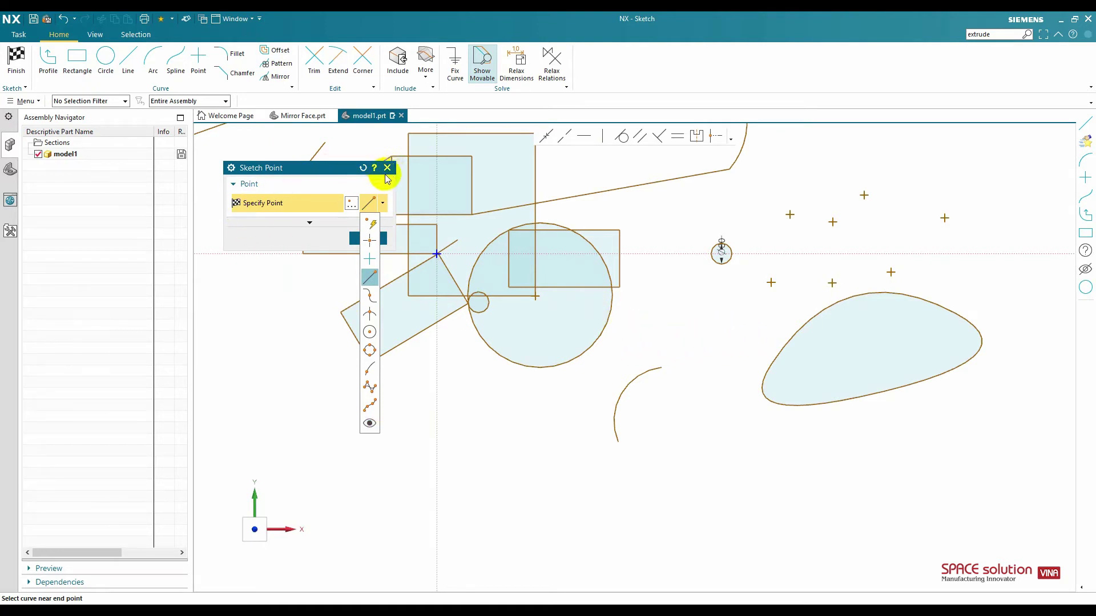
# - Reset the Sketch Point dialog and place a point at the centre of the small circle beside the tilted rectangle
pyautogui.click(362, 167)
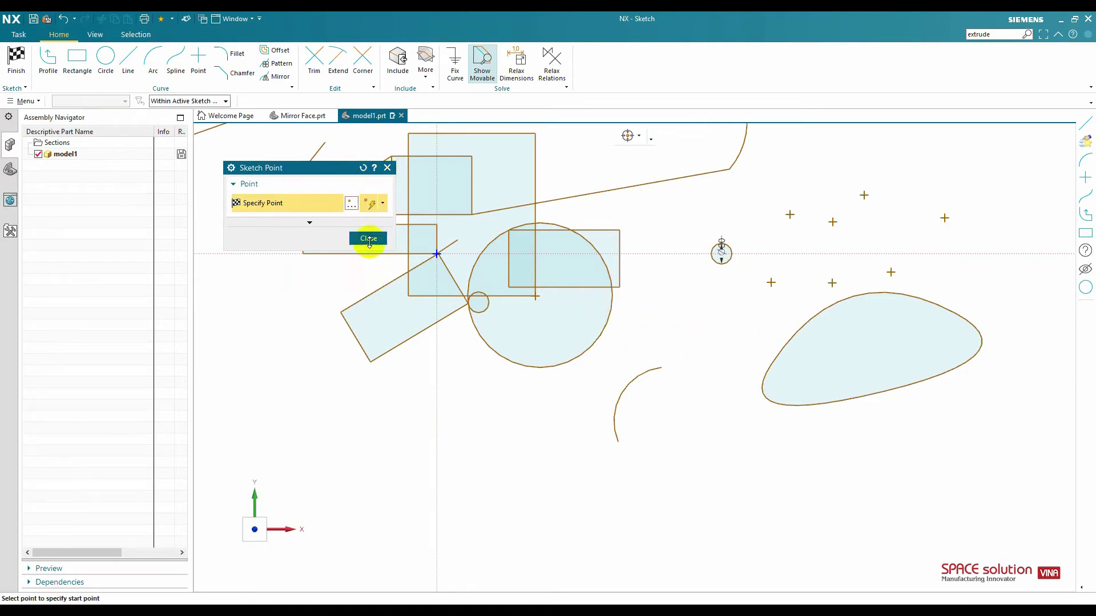
pyautogui.click(379, 204)
pyautogui.click(374, 332)
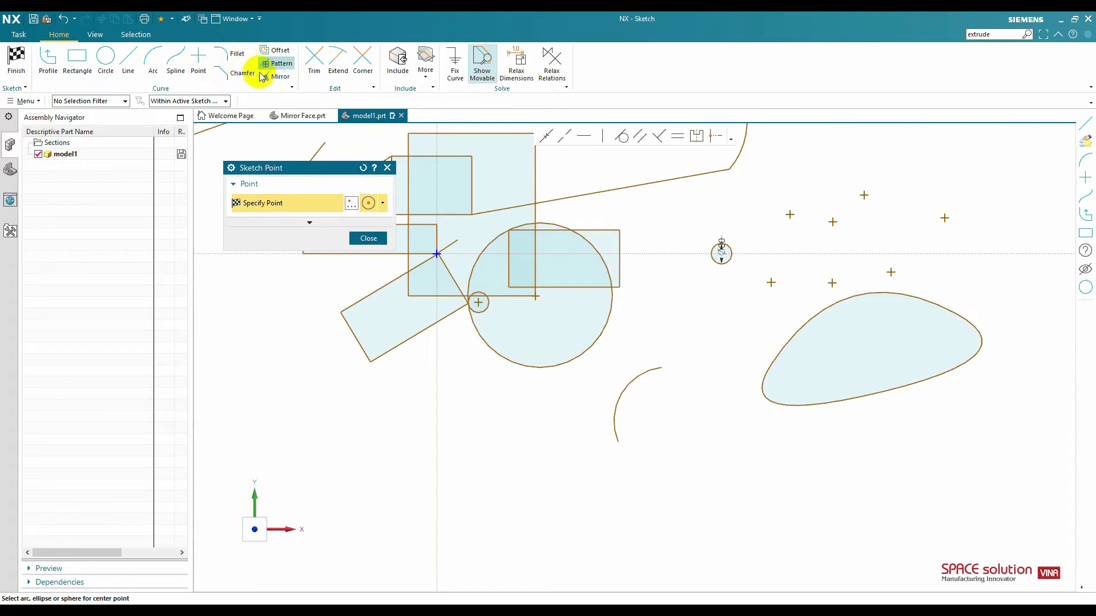
# - Fillet the upper-right corner of the small rectangle overlapping the large upright rectangle with a 20 mm radius
pyautogui.click(228, 55)
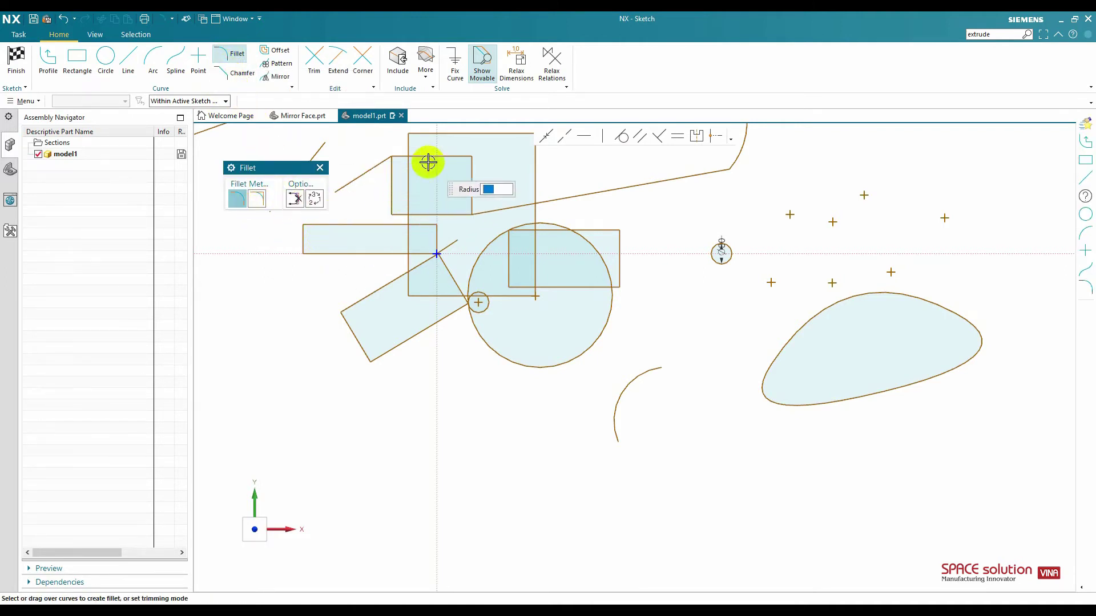
pyautogui.click(459, 155)
pyautogui.click(472, 178)
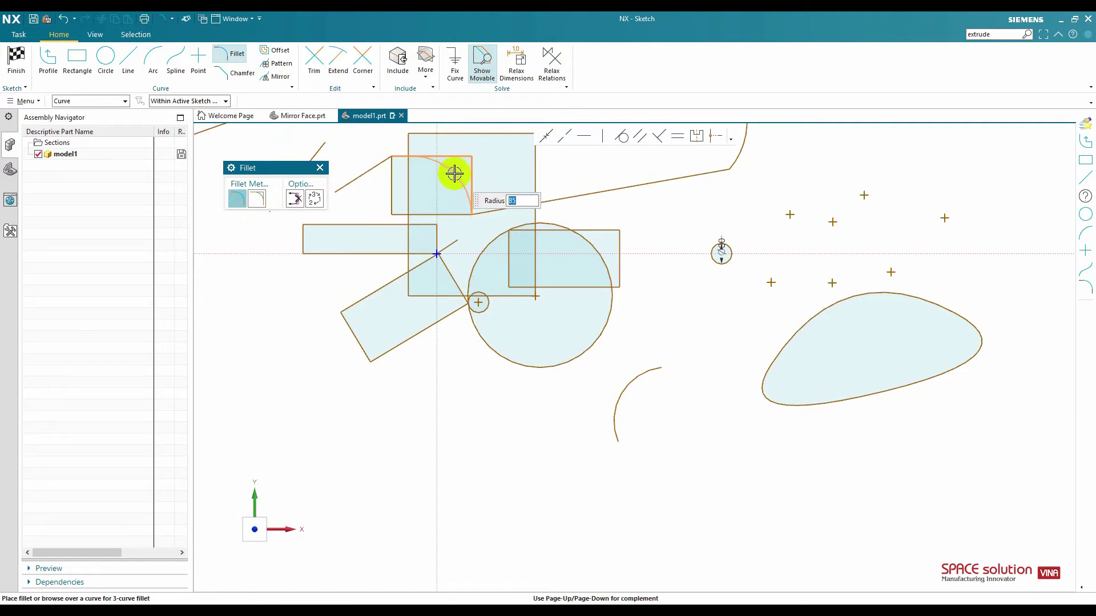
pyautogui.write('20')
pyautogui.press('Return')
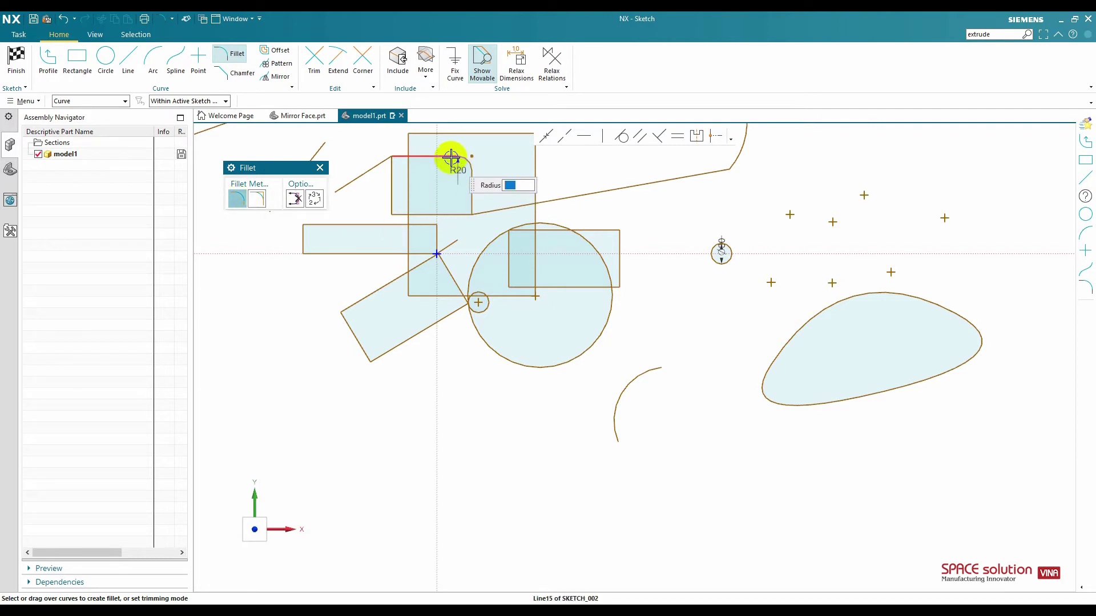
# - Add an untrimmed fillet at the left corner of the tilted rectangle, keeping its original edges
pyautogui.click(257, 199)
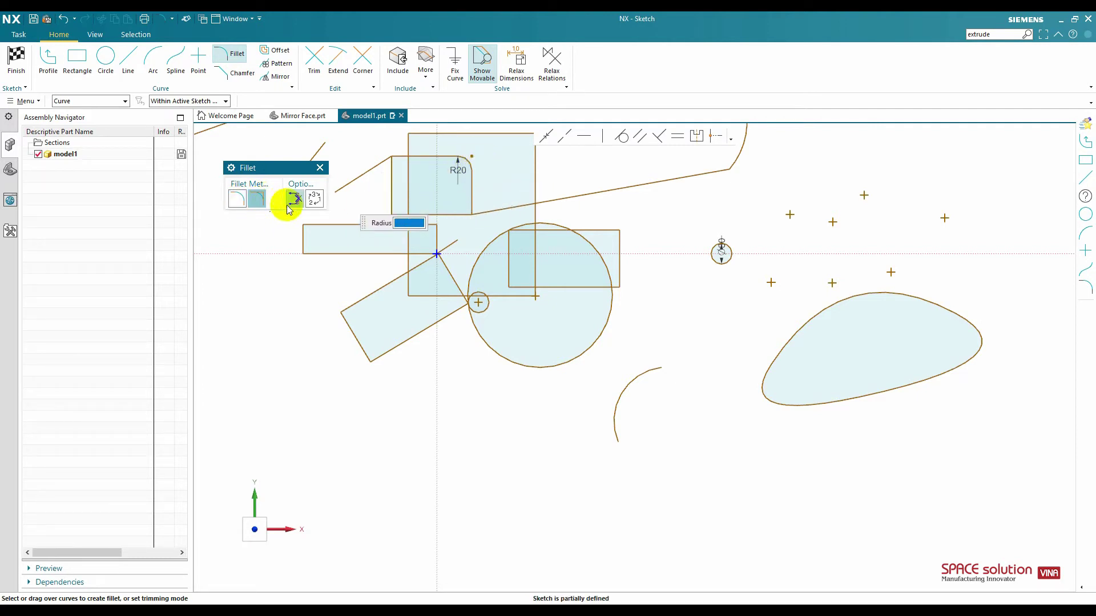
pyautogui.click(350, 323)
pyautogui.click(353, 315)
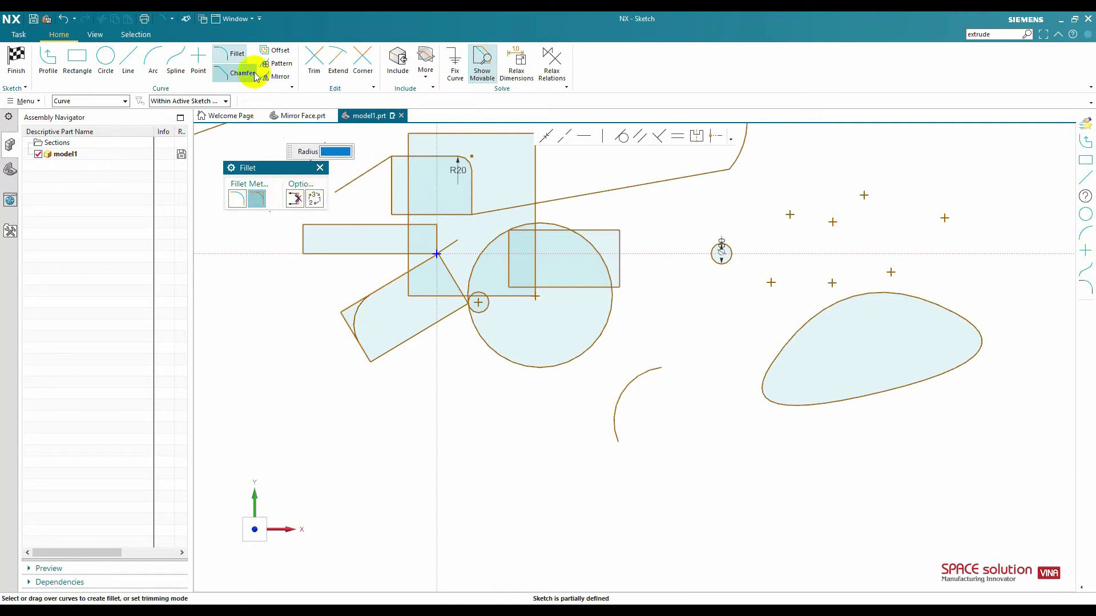
# - Chamfer the upper-right corner of the rectangle overlapping the large circle with a symmetric distance of 30 mm
pyautogui.click(237, 73)
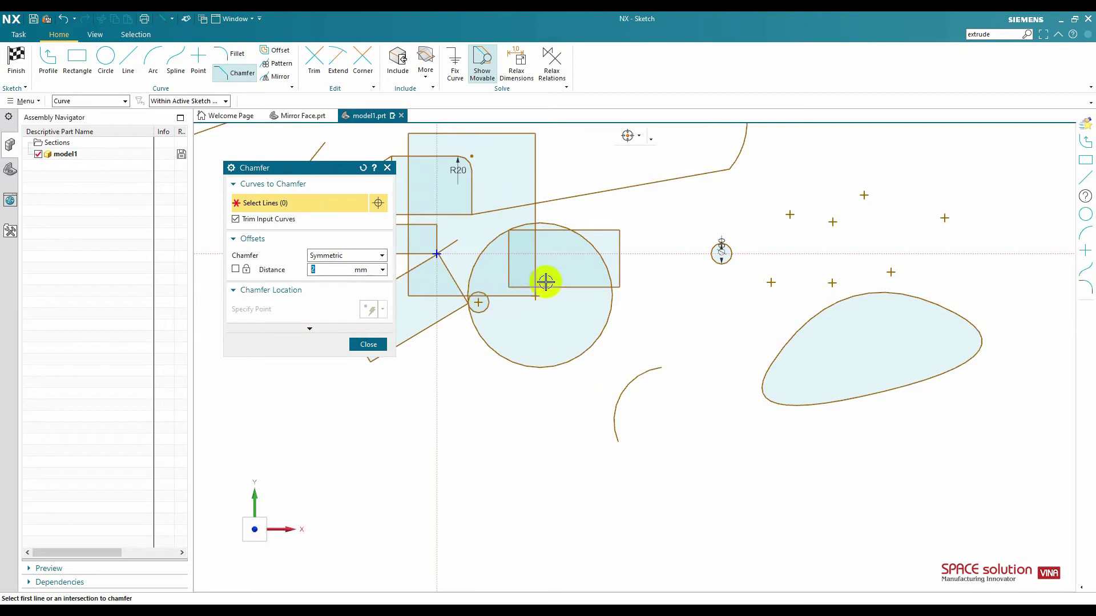
pyautogui.click(602, 231)
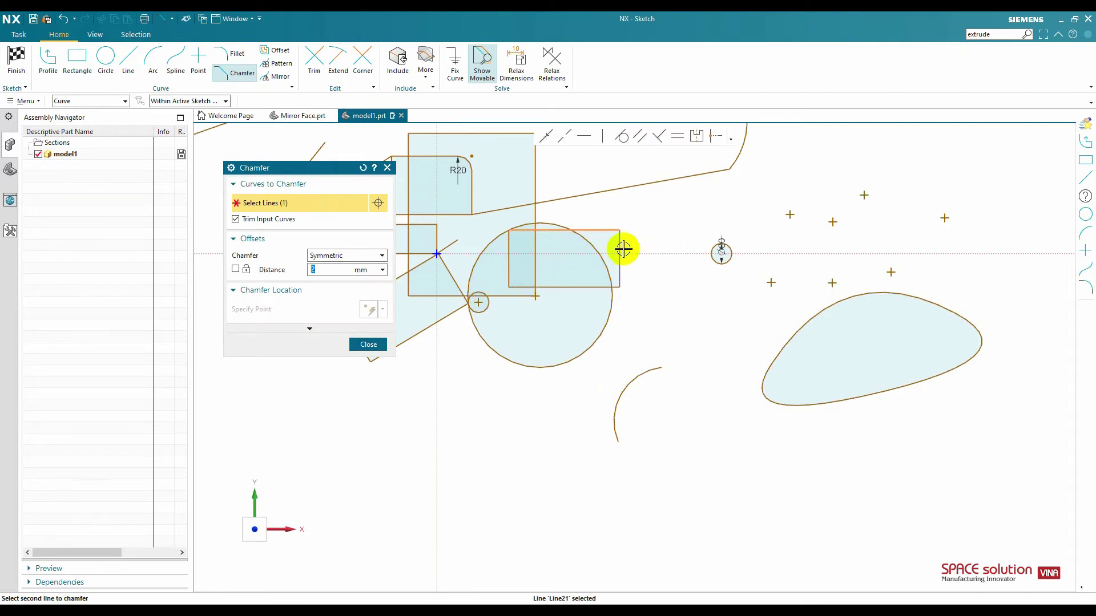
pyautogui.click(620, 247)
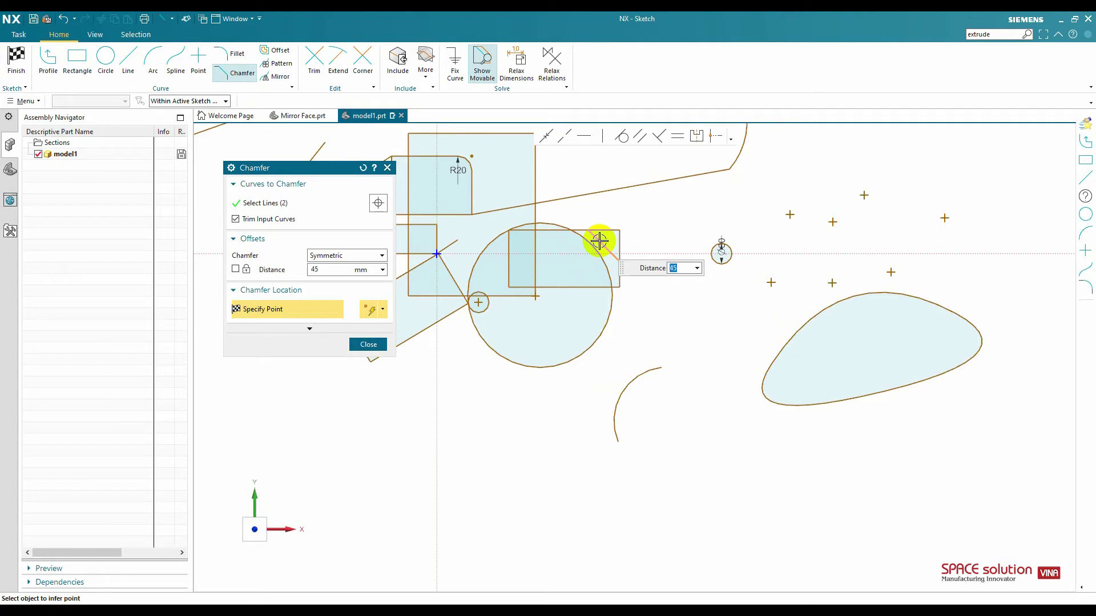
pyautogui.write('30')
pyautogui.press('Return')
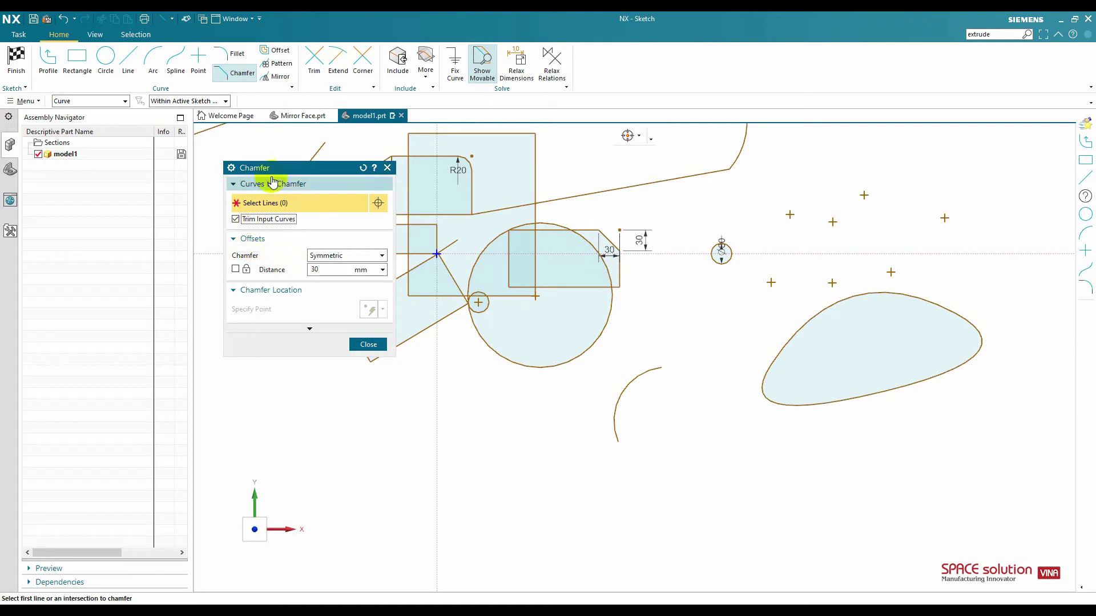
# - Chamfer the lower-right corner of the same rectangle asymmetrically, with Distance 1 of 30 mm and Distance 2 of 45 mm
pyautogui.click(335, 257)
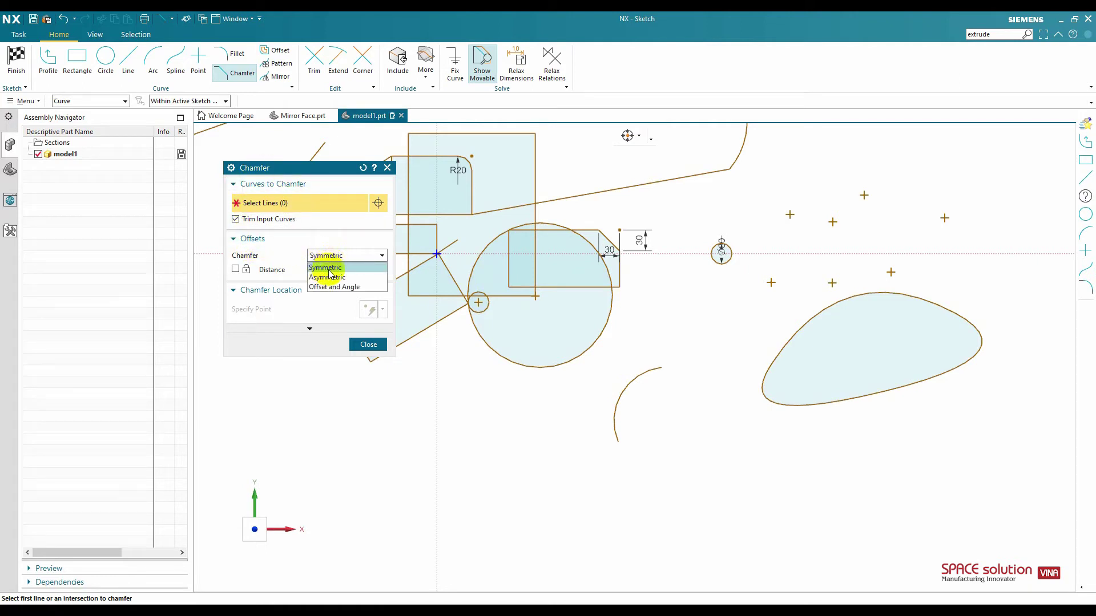
pyautogui.click(327, 267)
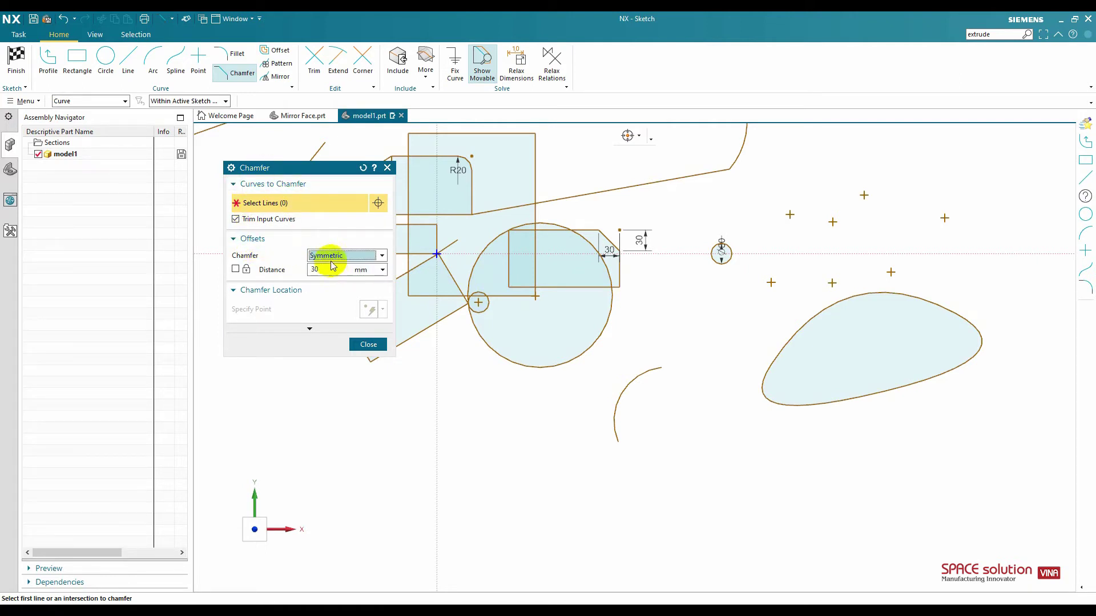
pyautogui.click(360, 256)
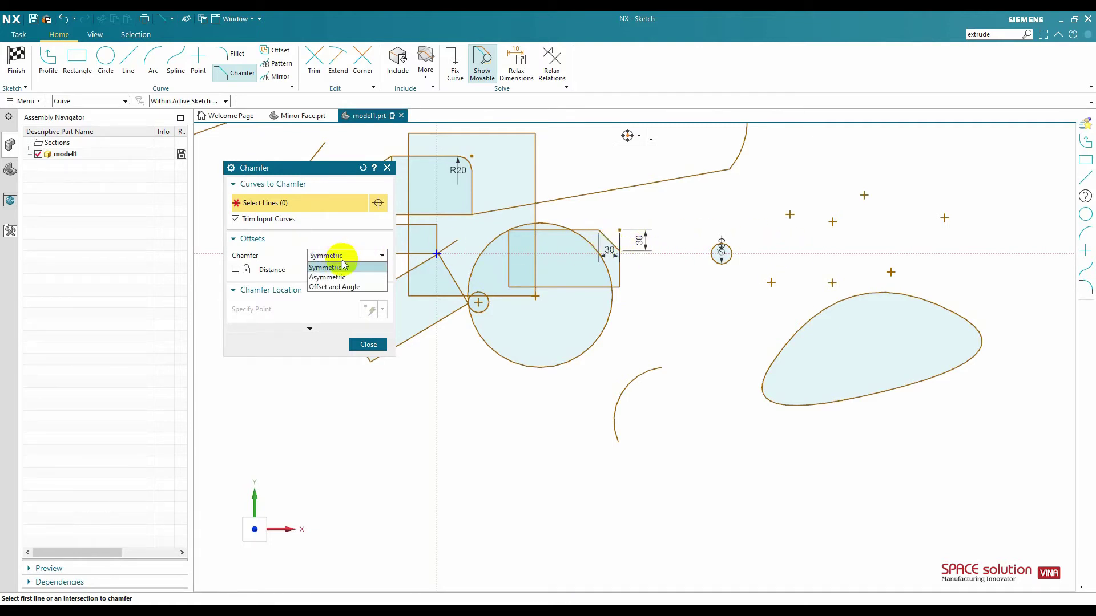
pyautogui.click(341, 278)
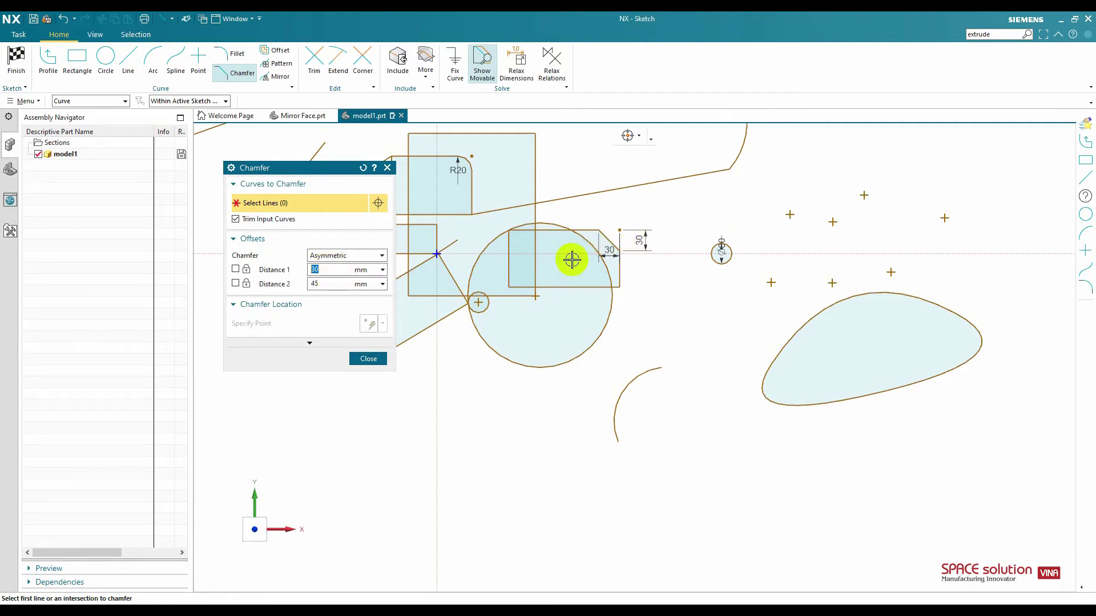
pyautogui.doubleClick(323, 271)
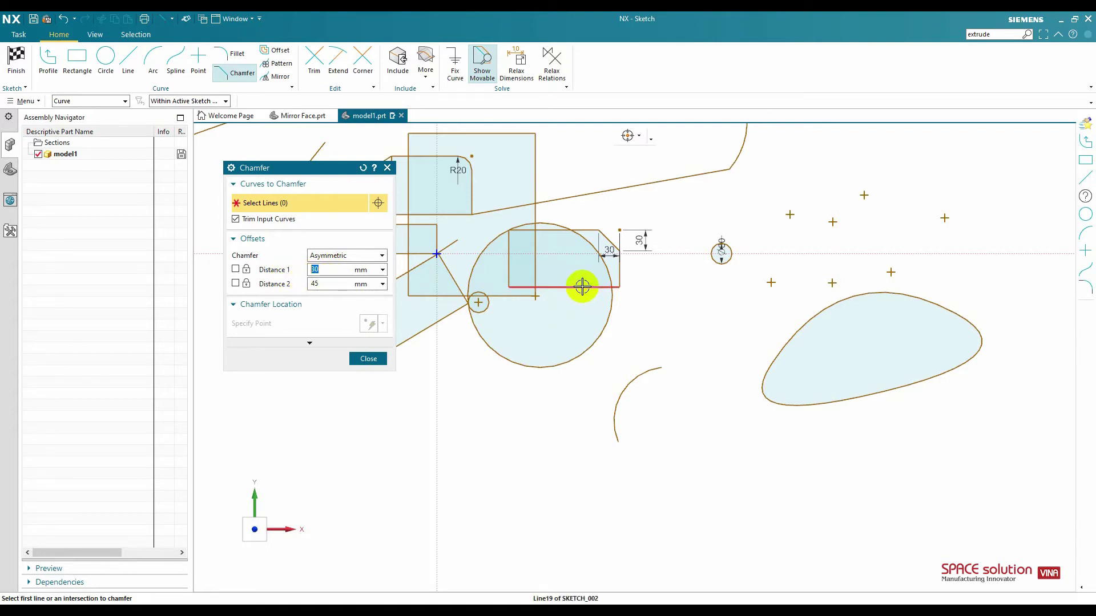
pyautogui.click(620, 287)
pyautogui.click(619, 277)
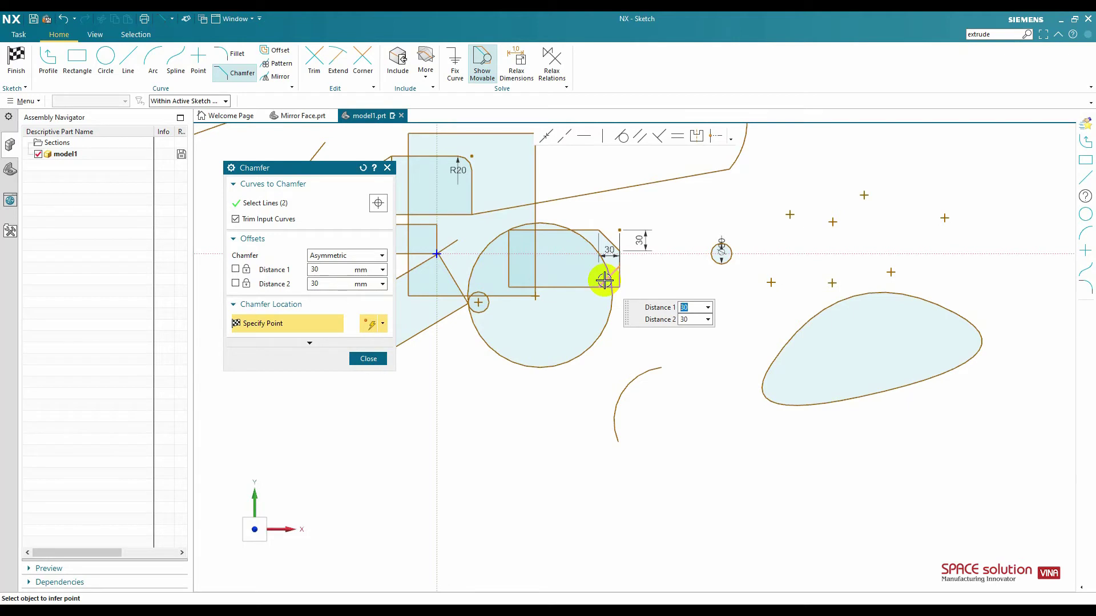
pyautogui.write('10')
pyautogui.press('Return')
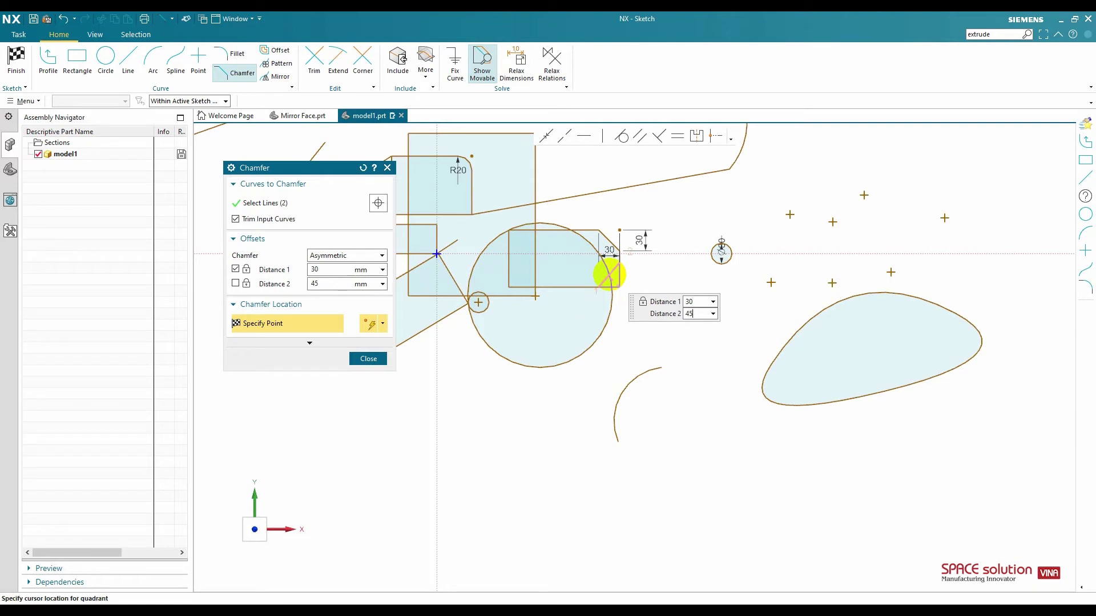
pyautogui.click(604, 284)
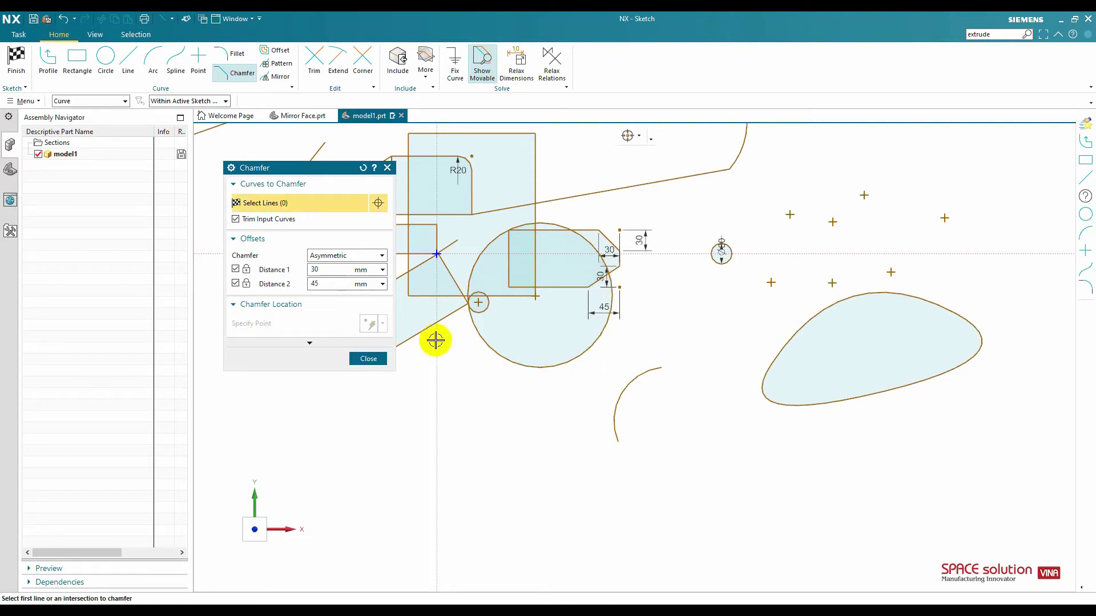
# - Switch the chamfer type to Offset and Angle, and close the Chamfer dialog without adding another chamfer
pyautogui.scroll(2, 606, 274)
pyautogui.scroll(-2, 606, 274)
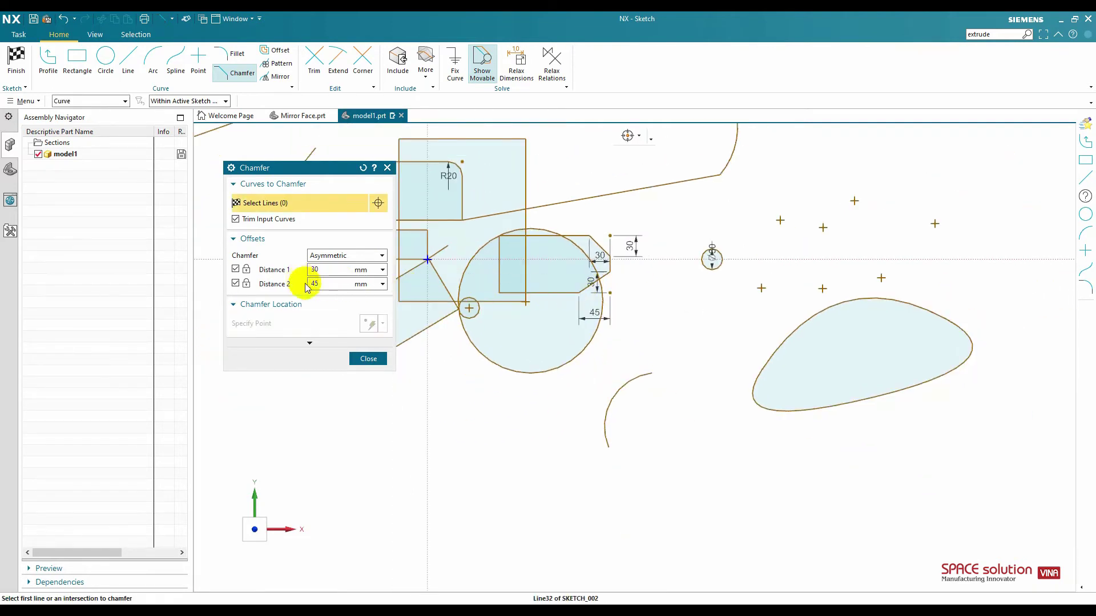
pyautogui.click(345, 255)
pyautogui.click(334, 287)
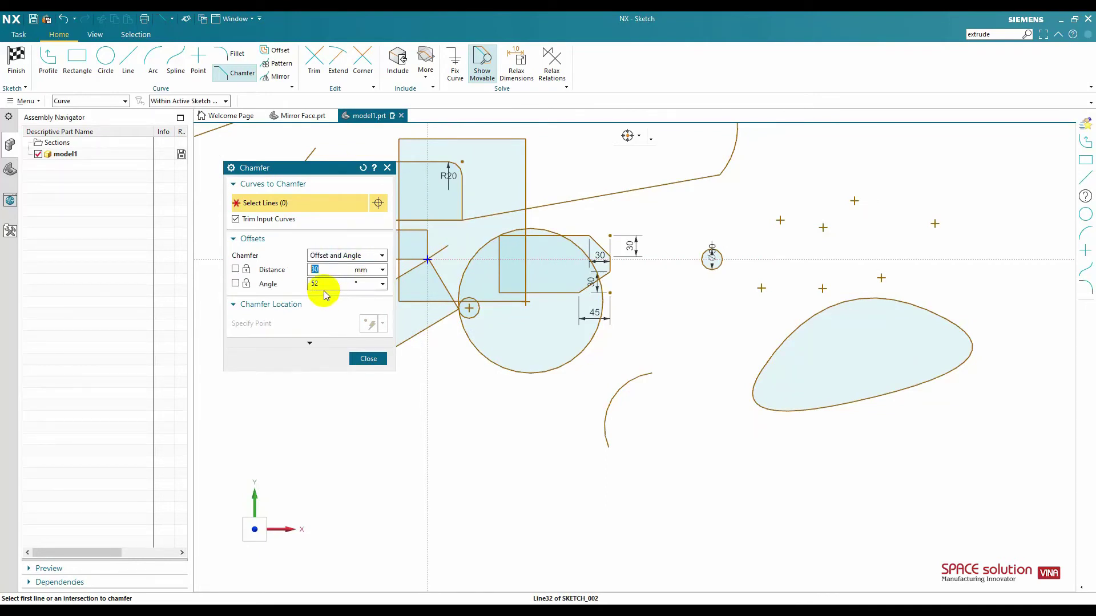
pyautogui.click(327, 275)
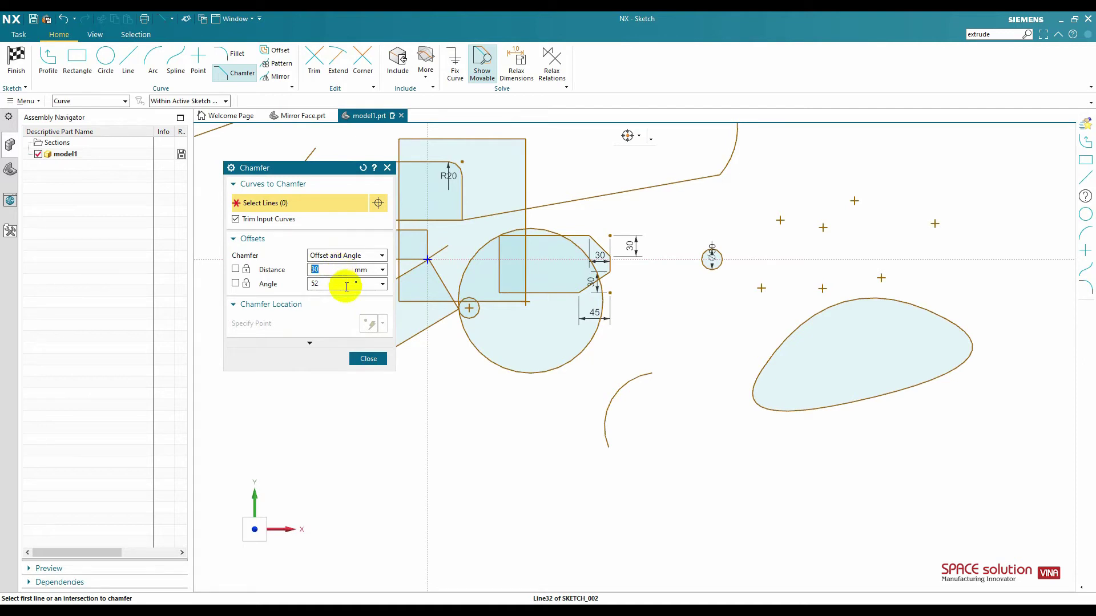
pyautogui.click(368, 359)
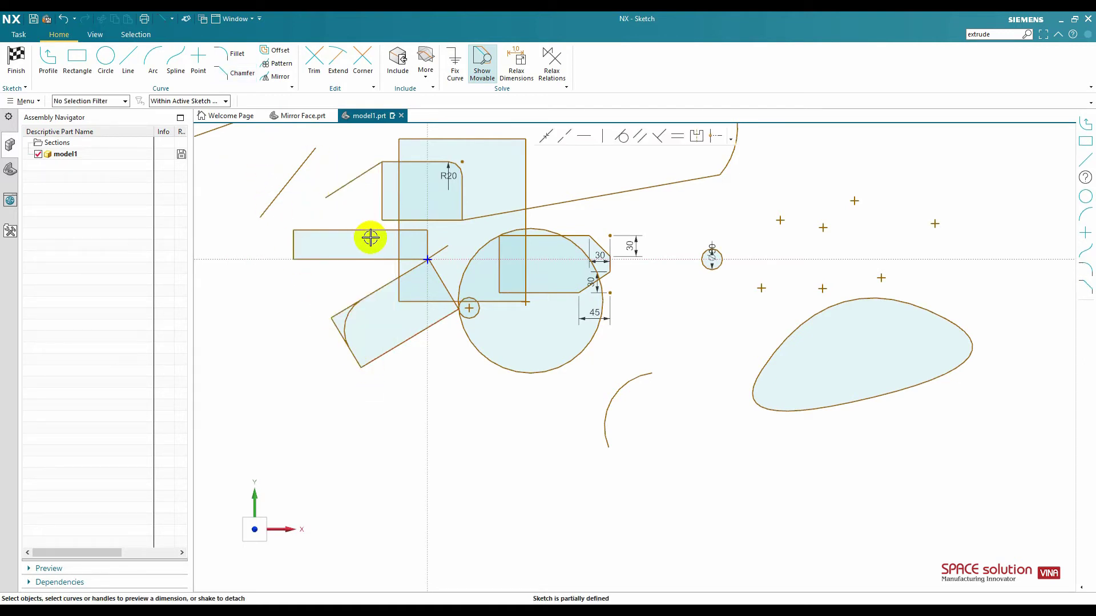
# - Select all the geometry in the sketch and delete it
pyautogui.scroll(-5, 629, 308)
pyautogui.moveTo(786, 397)
pyautogui.mouseDown()
pyautogui.moveTo(567, 196)
pyautogui.moveTo(386, 205)
pyautogui.mouseUp()
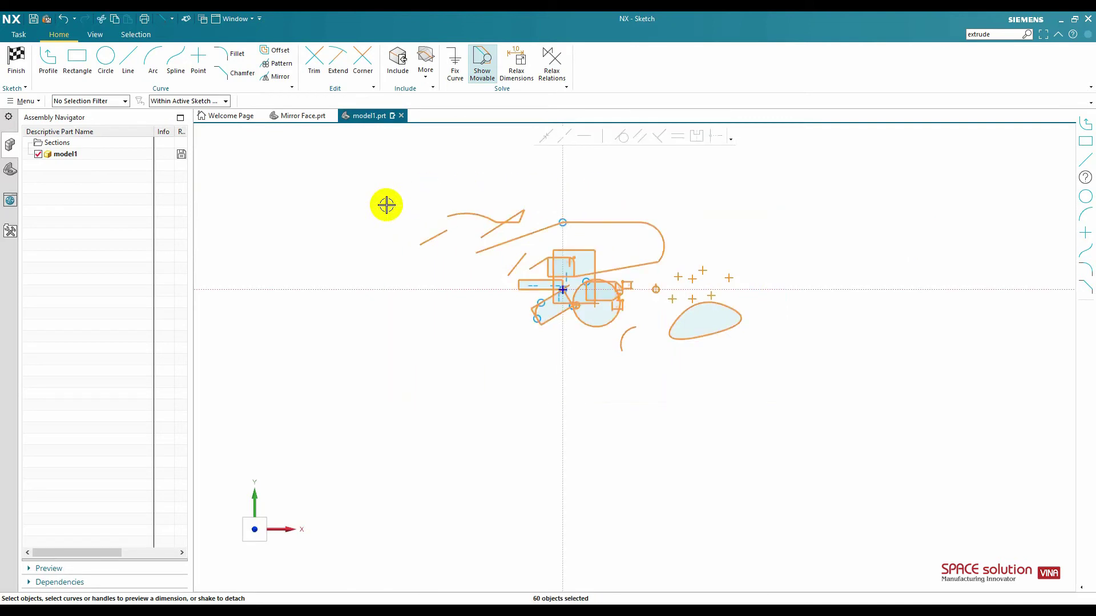
pyautogui.press('Delete')
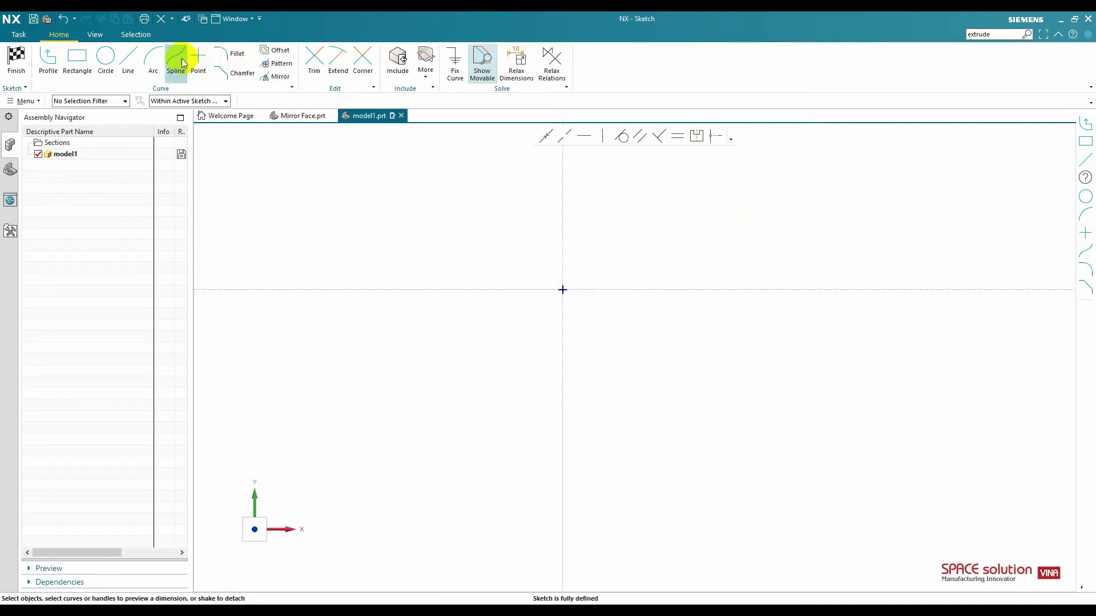
# - Draw a horizontal rectangle from its centre in the empty area above and to the left of the sketch origin
pyautogui.click(77, 62)
pyautogui.click(428, 215)
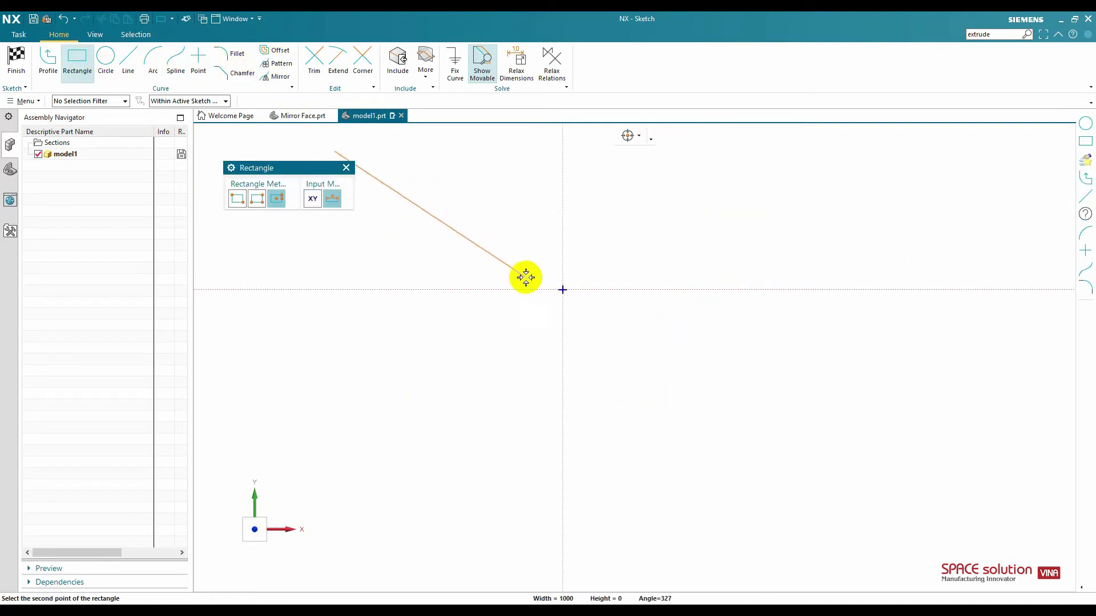
pyautogui.click(523, 215)
pyautogui.click(517, 275)
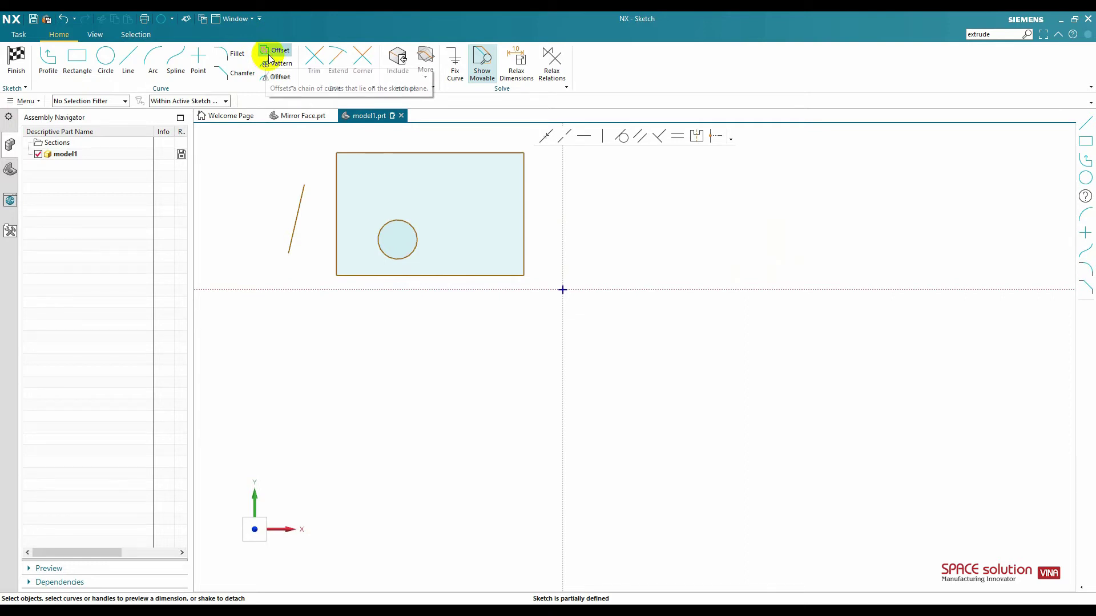
# - Set up an Offset Curve of the small circle inside the rectangle, directed inward with a distance of 20 mm
pyautogui.click(269, 56)
pyautogui.moveTo(292, 165); pyautogui.dragTo(185, 154)
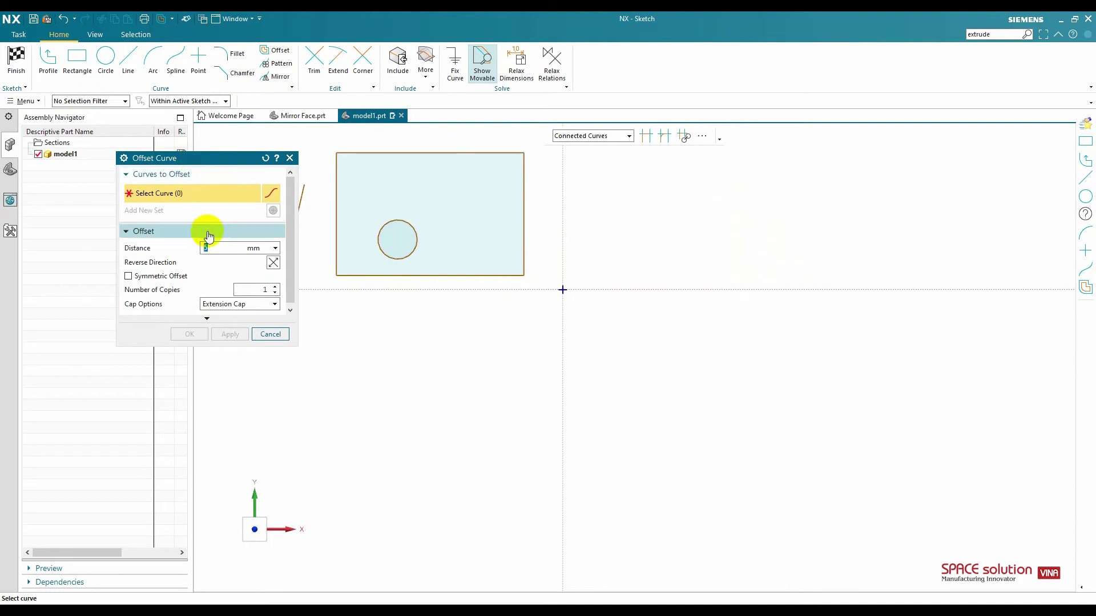
pyautogui.click(391, 226)
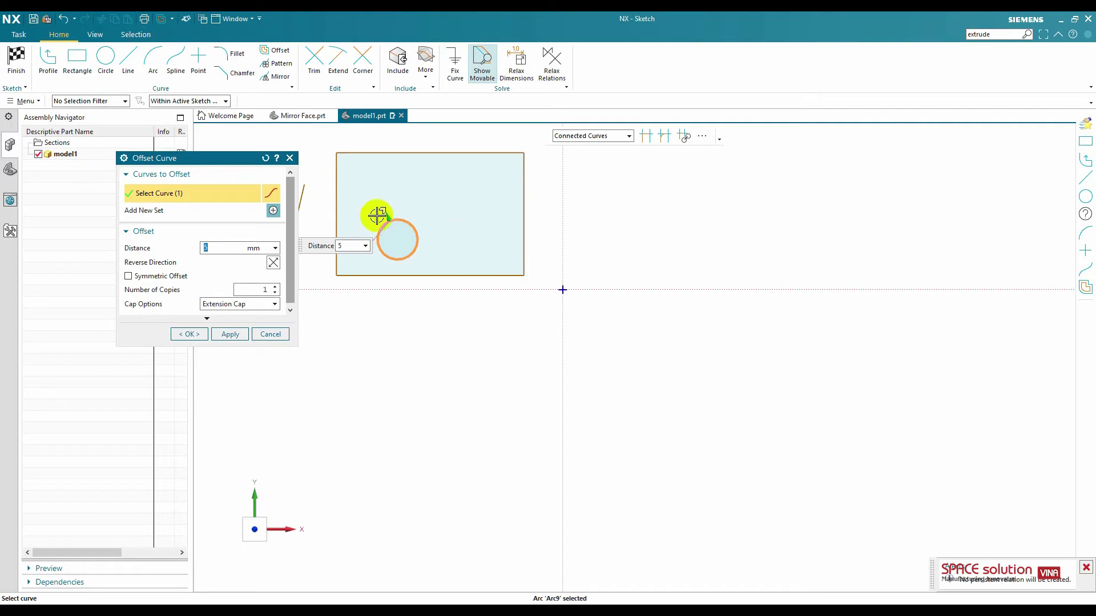
pyautogui.scroll(2, 384, 218)
pyautogui.scroll(3, 388, 218)
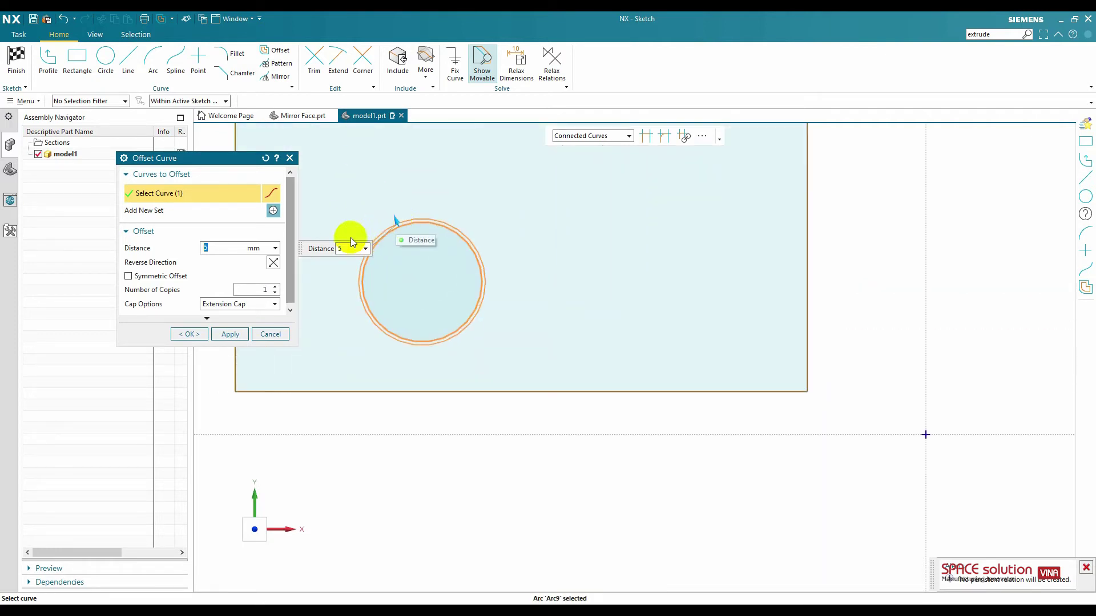
pyautogui.click(273, 264)
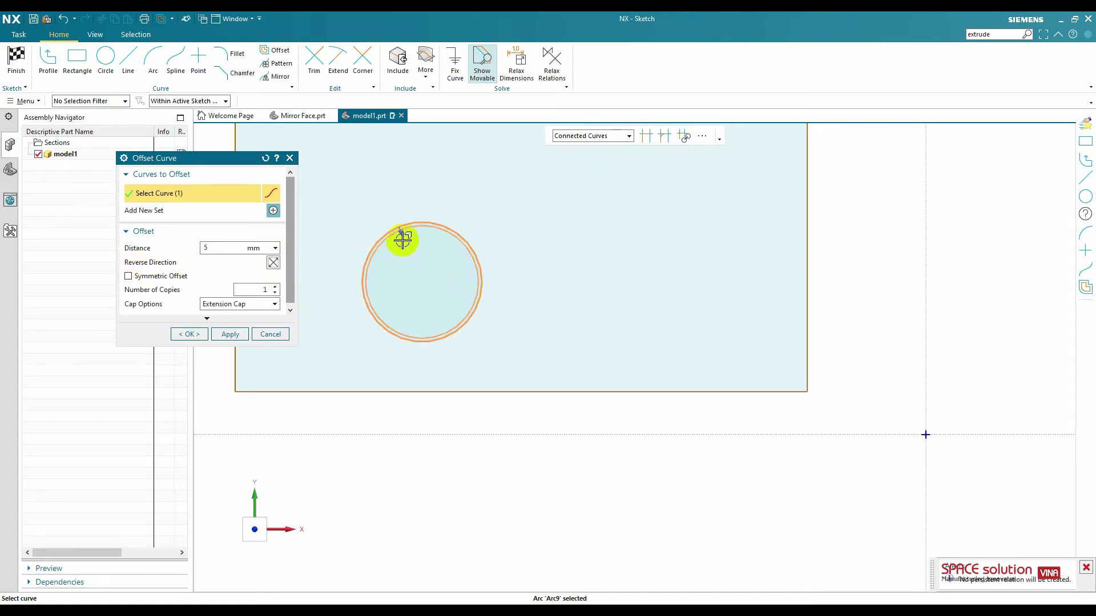
pyautogui.moveTo(401, 240); pyautogui.dragTo(415, 262)
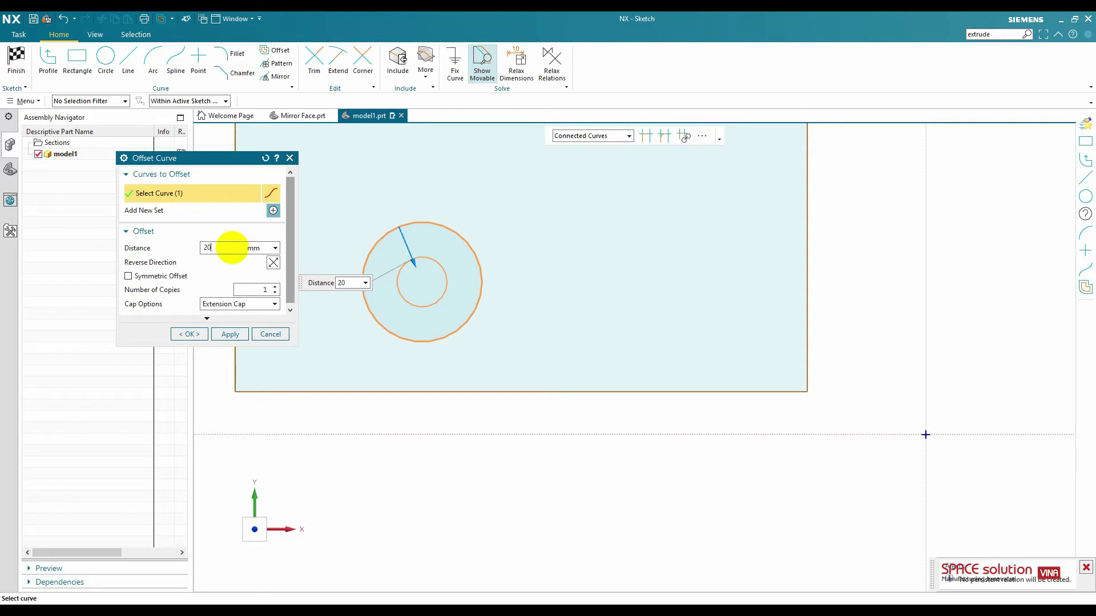
pyautogui.press('Return')
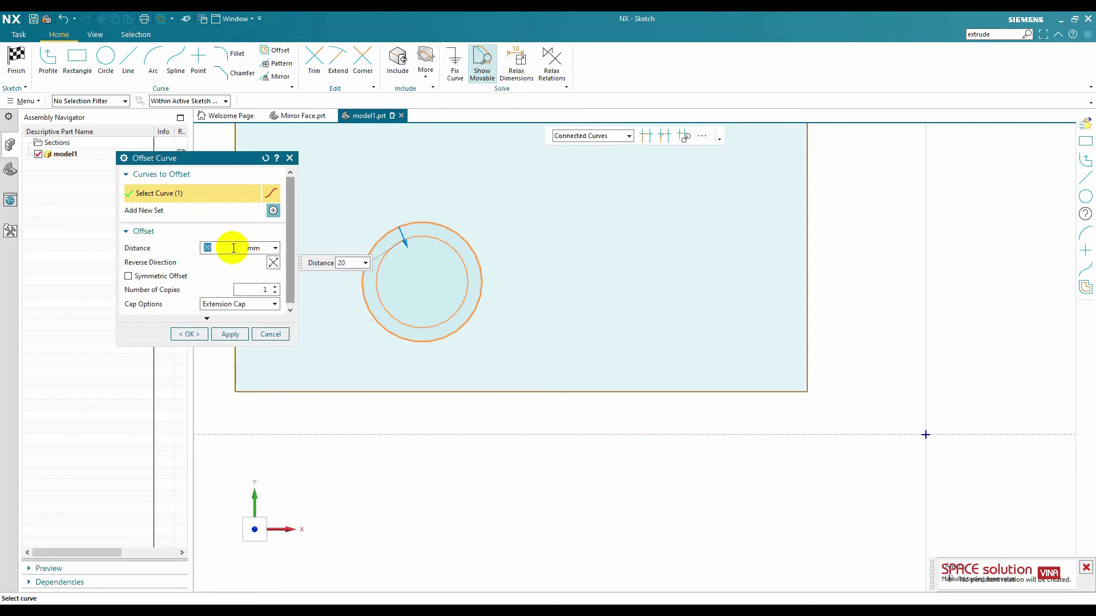
# - Preview the circle's offset in the reversed direction and as a Symmetric Offset, and restore the one-sided inward offset
pyautogui.click(273, 263)
pyautogui.click(274, 263)
pyautogui.click(274, 263)
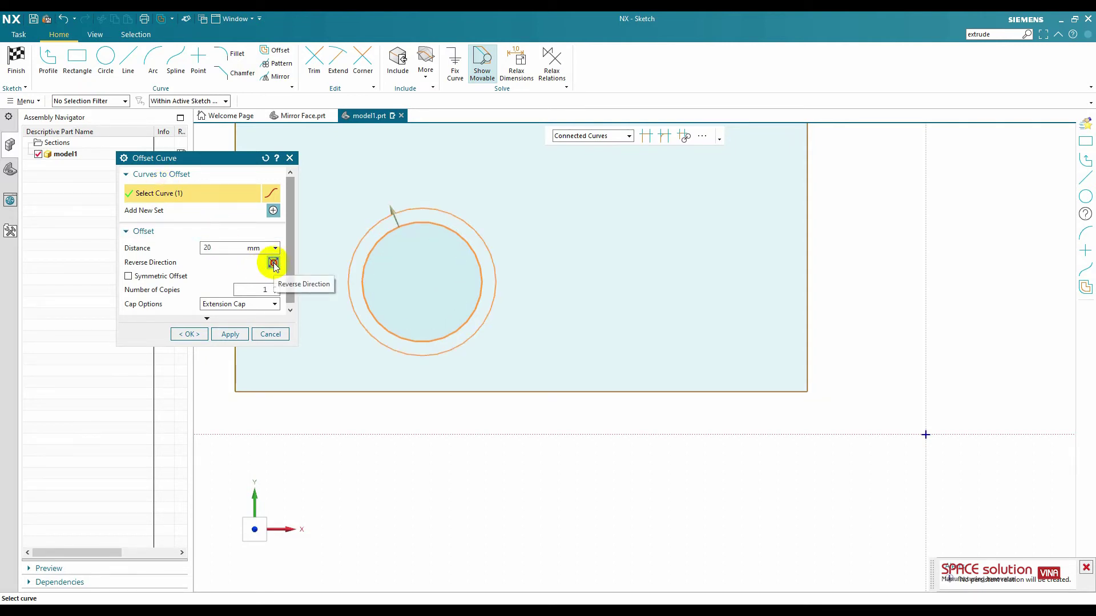
pyautogui.click(273, 263)
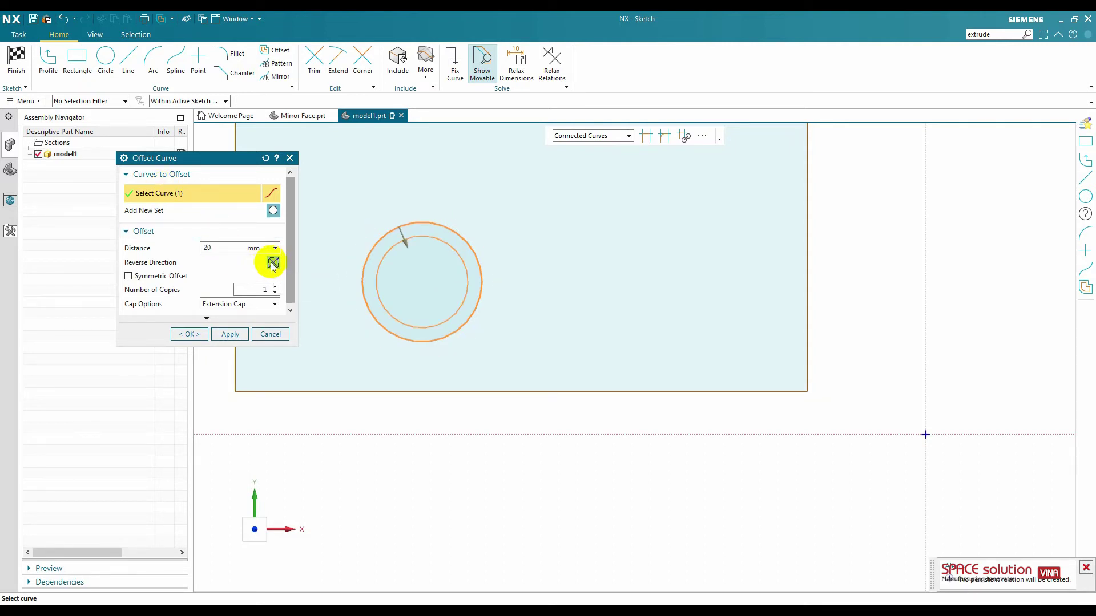
pyautogui.click(128, 277)
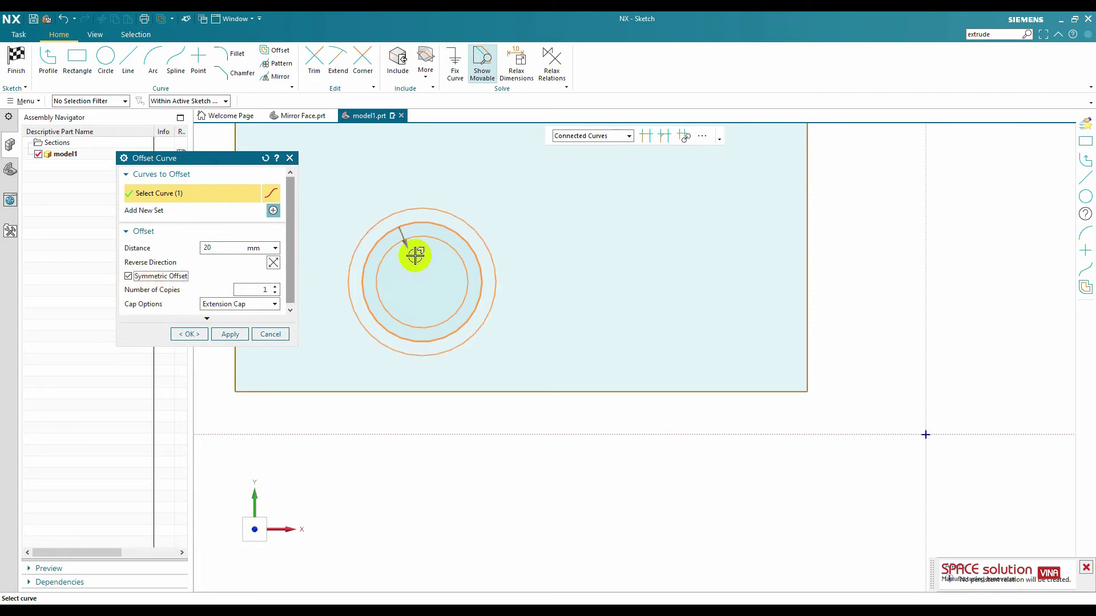
pyautogui.click(128, 277)
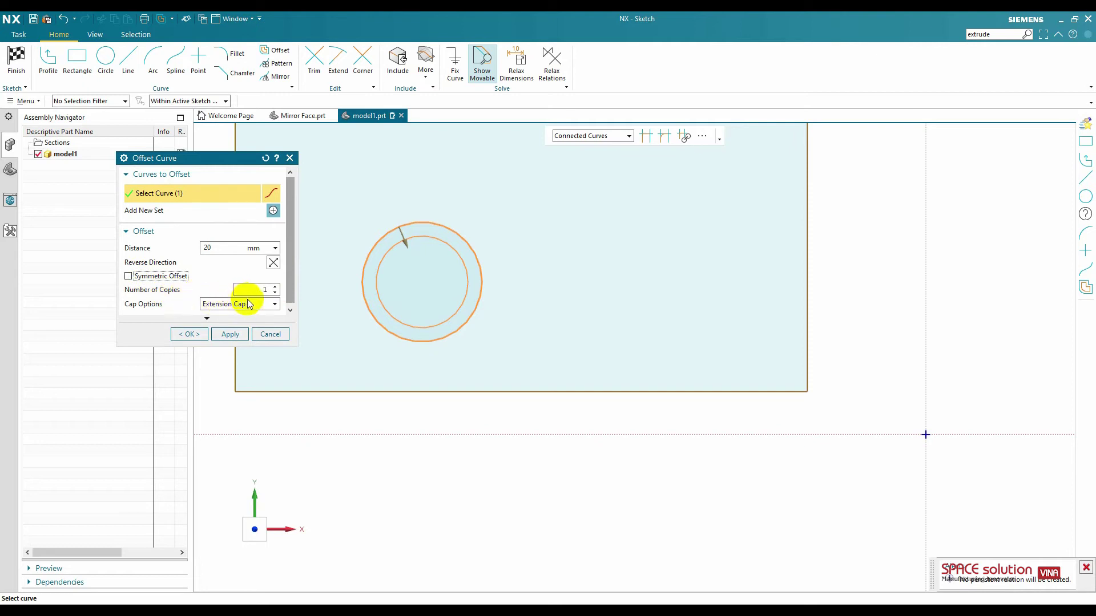
# - Preview the circle's inward offset with 4 copies, restore a single copy and reset the Offset Curve settings
pyautogui.click(276, 288)
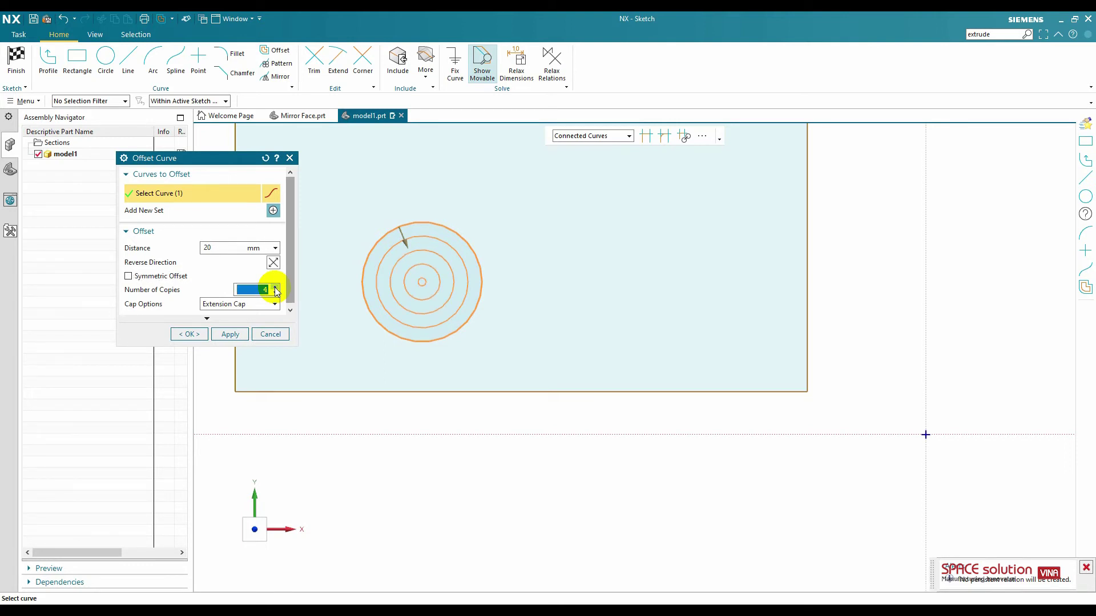
pyautogui.click(277, 292)
pyautogui.click(277, 292)
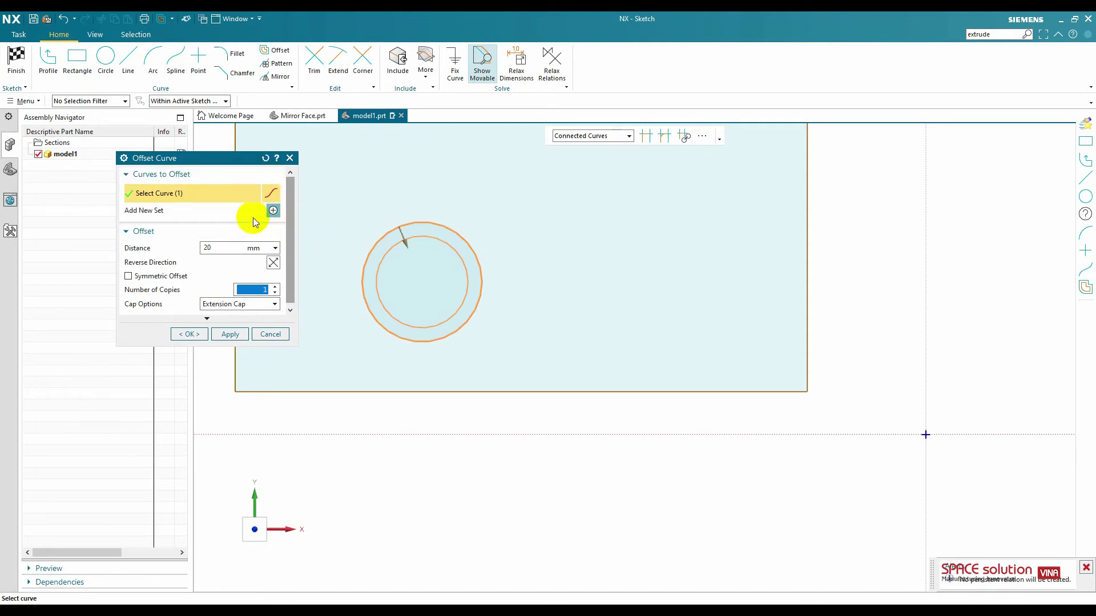
pyautogui.click(265, 162)
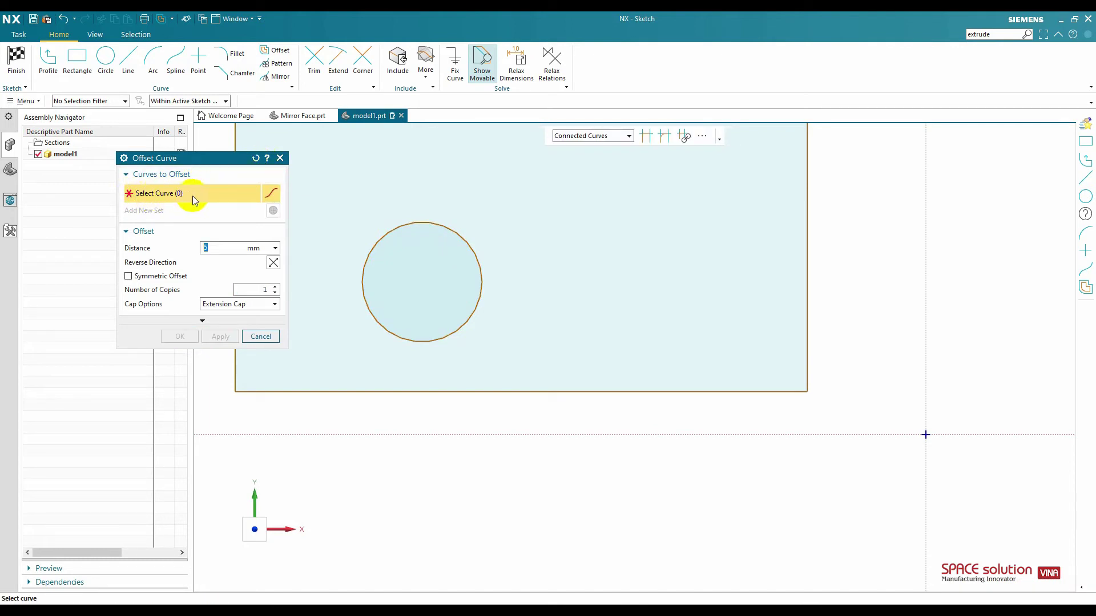
# - Preview an outward 40 mm offset of the rectangle's four sides and reset the Offset Curve settings
pyautogui.click(570, 394)
pyautogui.scroll(-4, 570, 396)
pyautogui.scroll(4, 567, 406)
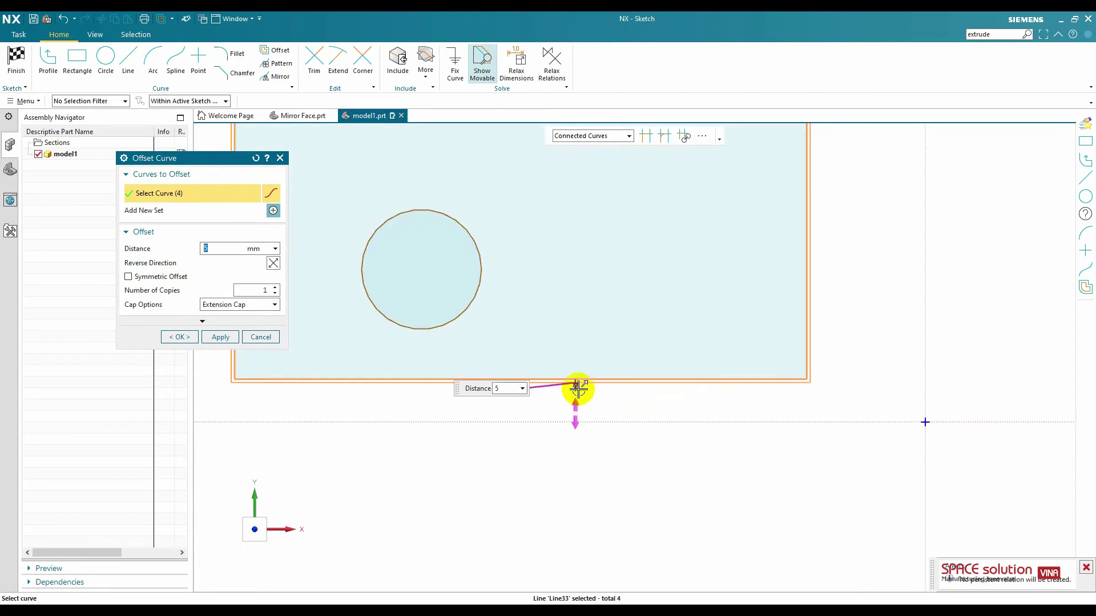
pyautogui.write('40')
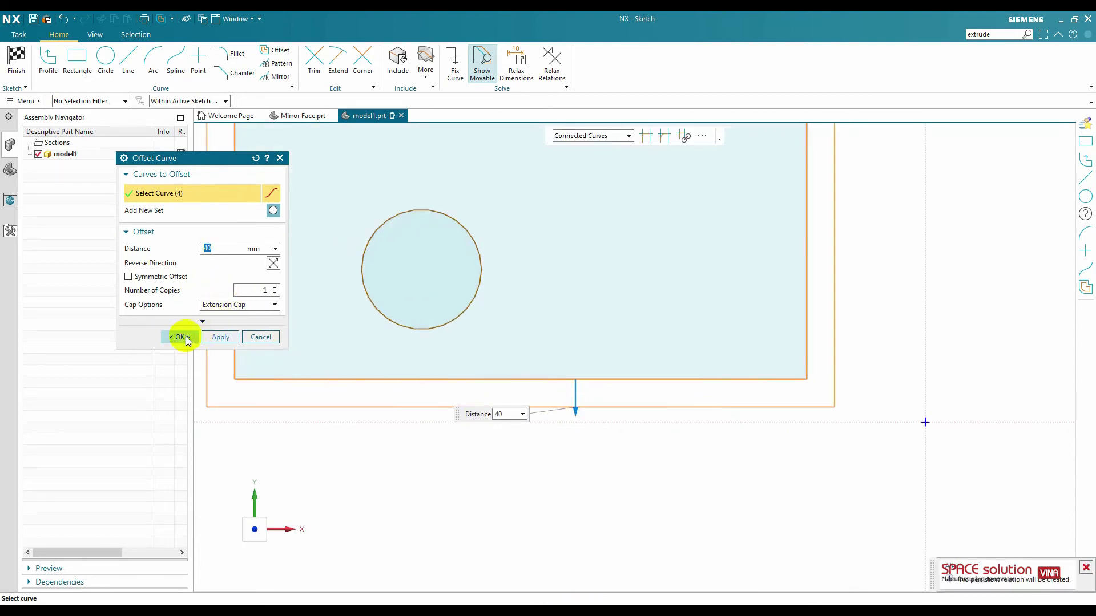
pyautogui.scroll(-3, 374, 216)
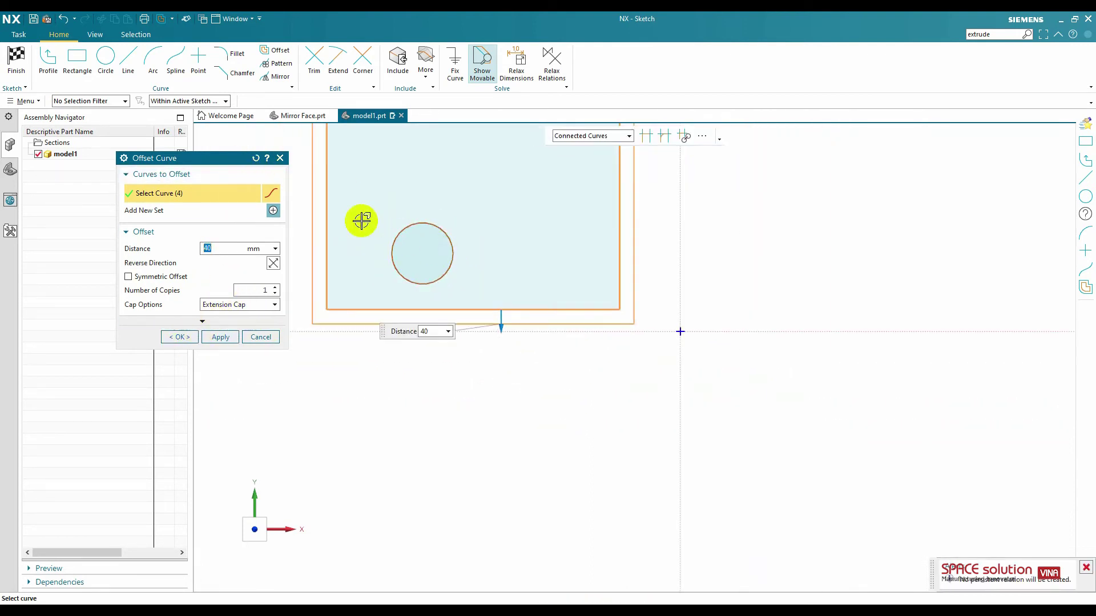
pyautogui.click(256, 158)
# - Offset the circle inside the rectangle outward by 70 mm
pyautogui.moveTo(325, 219)
pyautogui.mouseDown(button='middle')
pyautogui.moveTo(399, 259)
pyautogui.moveTo(509, 274)
pyautogui.moveTo(431, 247)
pyautogui.moveTo(482, 223)
pyautogui.mouseUp(button='middle')
pyautogui.scroll(-3, 477, 265)
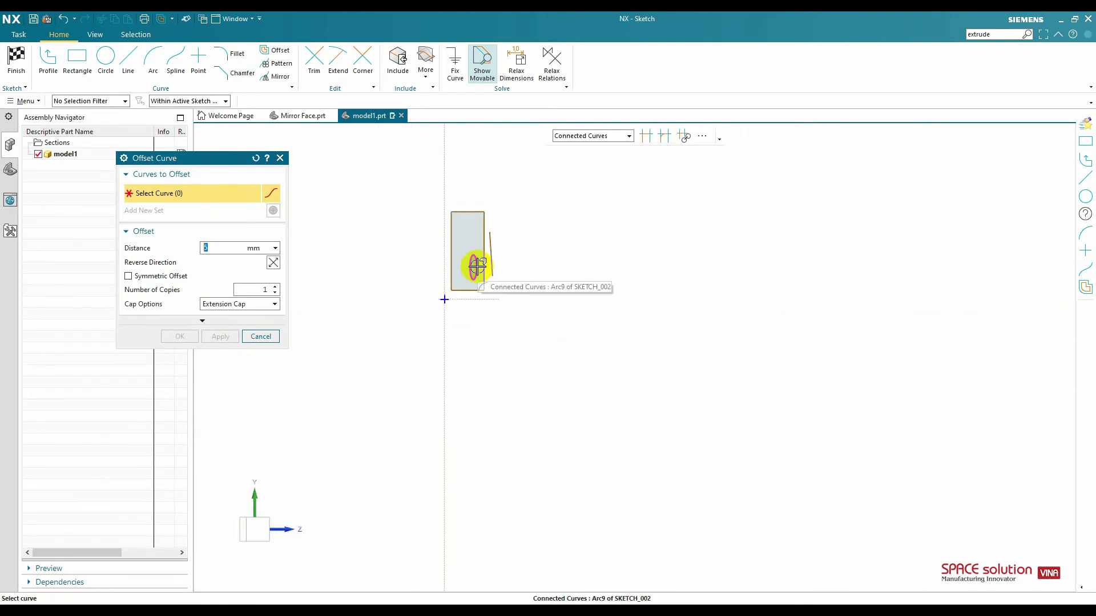
pyautogui.press('F8')
pyautogui.hotkey('shift', 'F8')
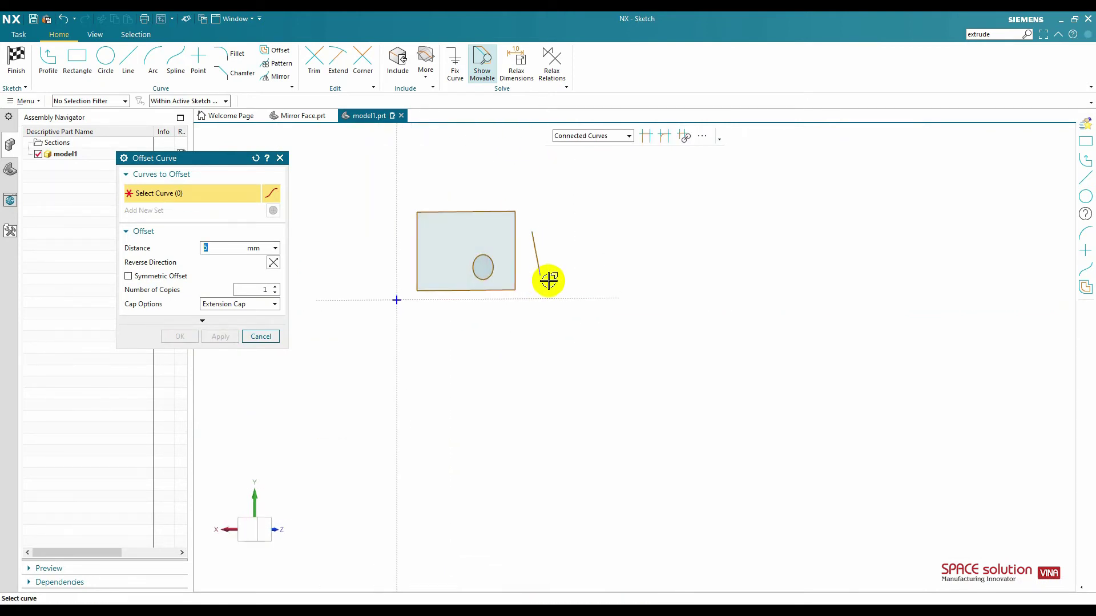
pyautogui.scroll(3, 502, 257)
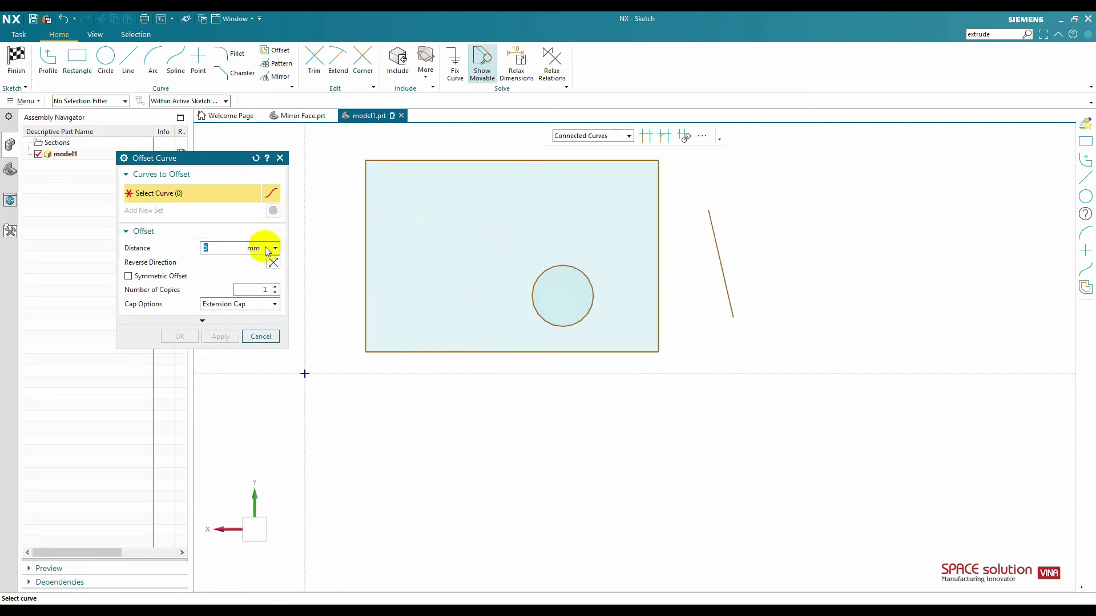
pyautogui.click(568, 265)
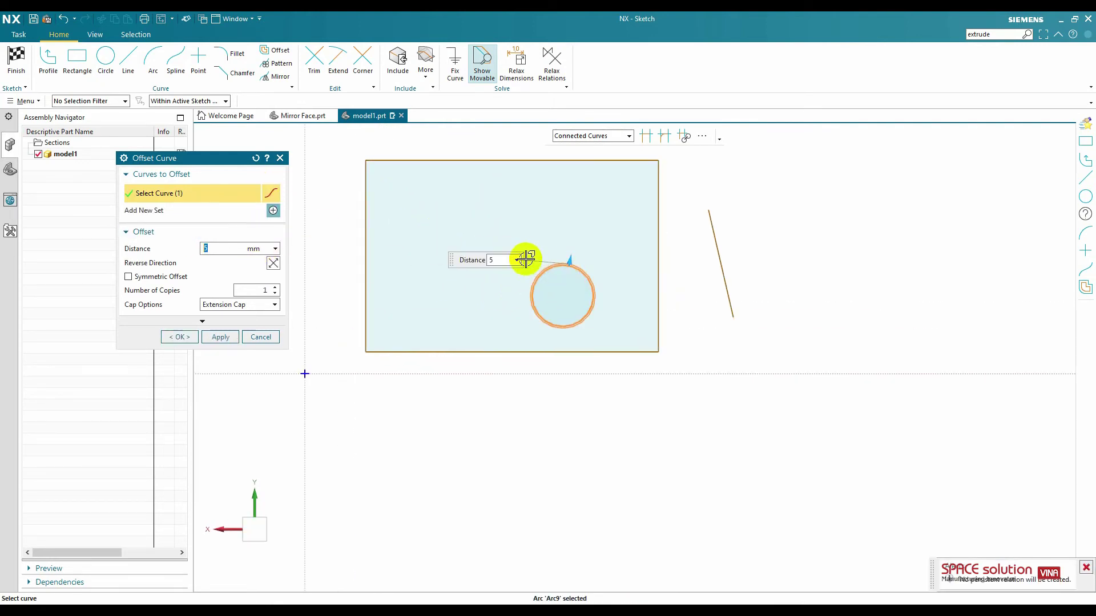
pyautogui.write('70')
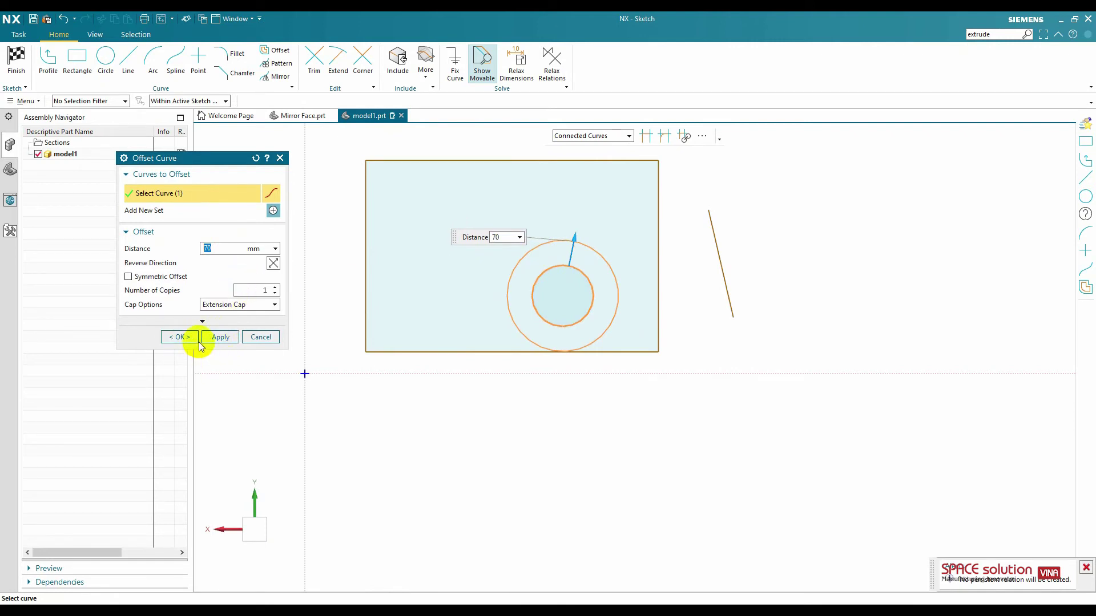
pyautogui.click(234, 339)
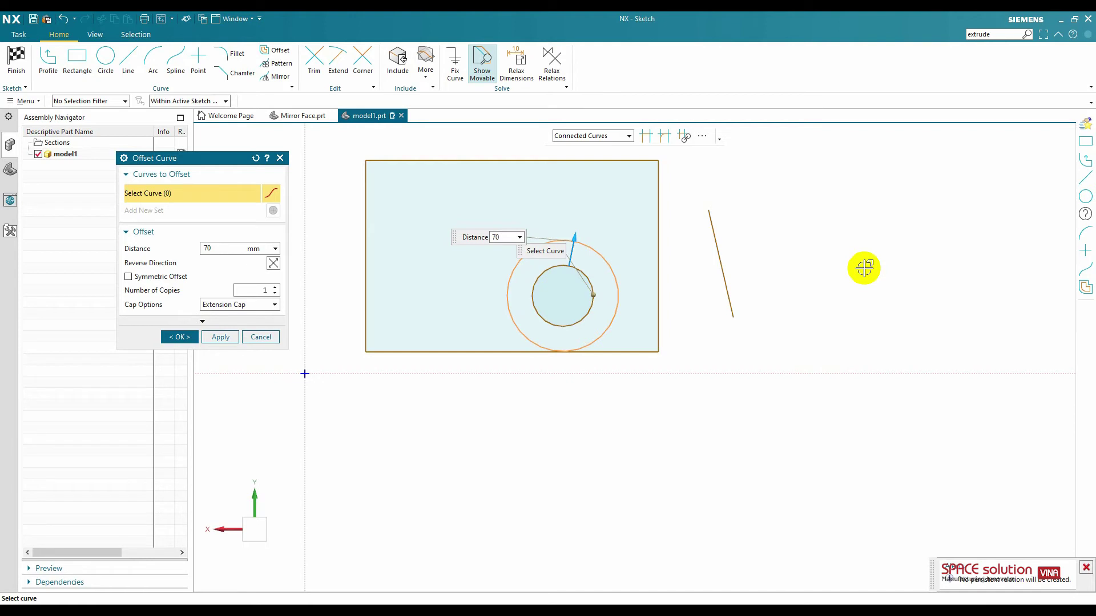
pyautogui.middleClick(864, 267)
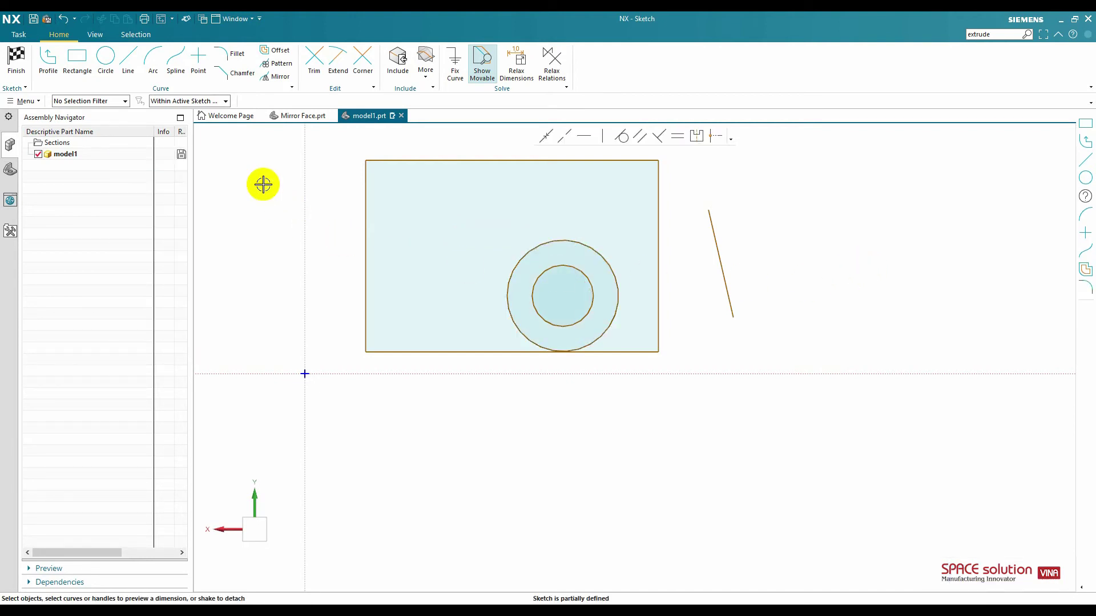
# - Mirror the slanted line about the rectangle's nearest vertical side, keeping Convert Centerline to Reference enabled
pyautogui.click(276, 77)
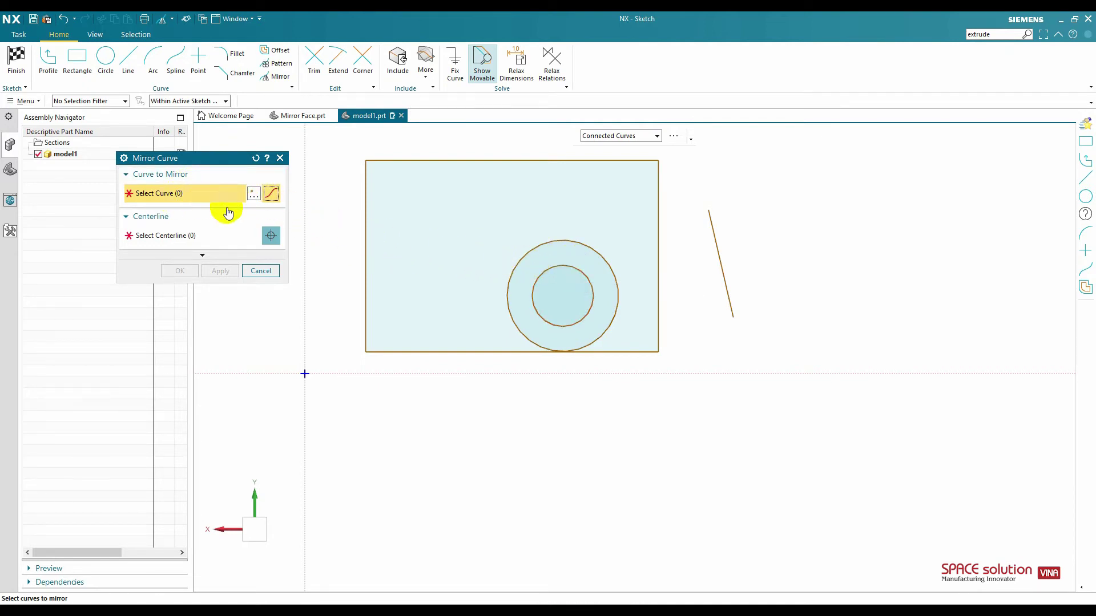
pyautogui.click(715, 245)
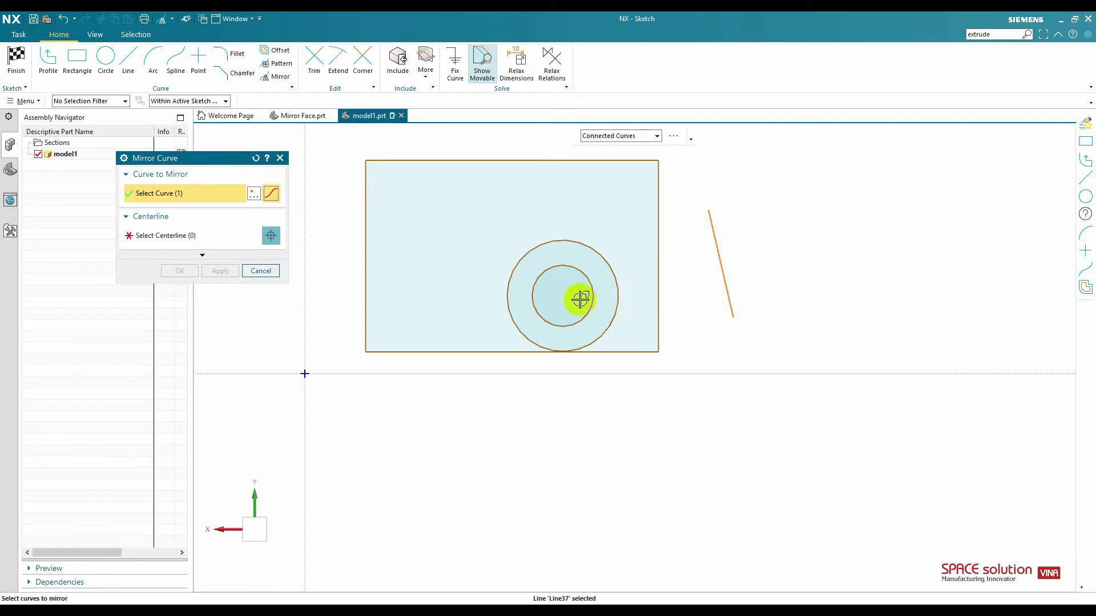
pyautogui.click(169, 233)
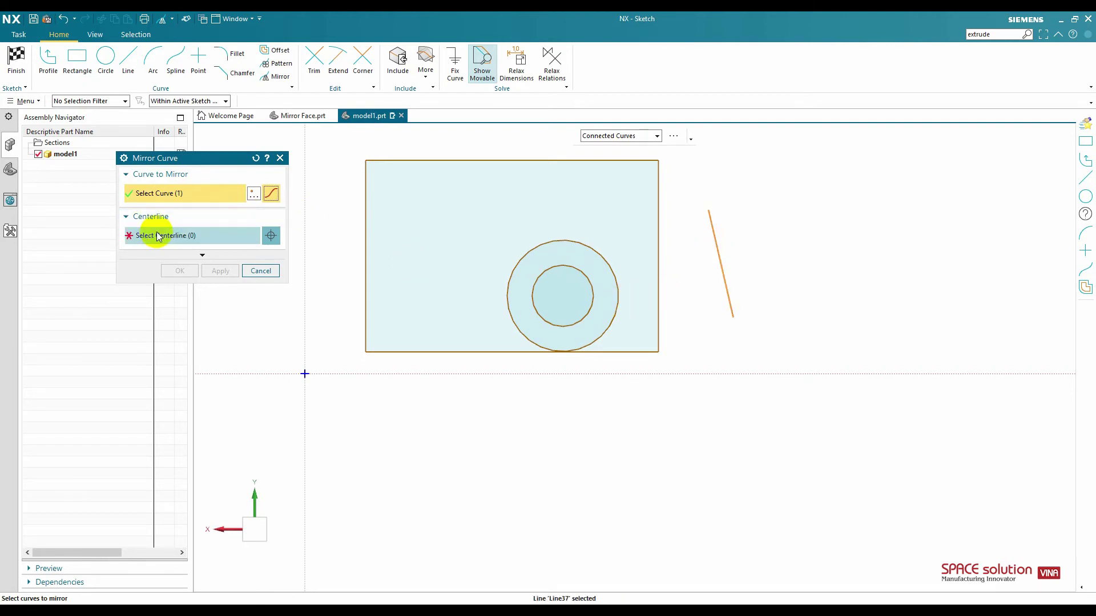
pyautogui.click(163, 241)
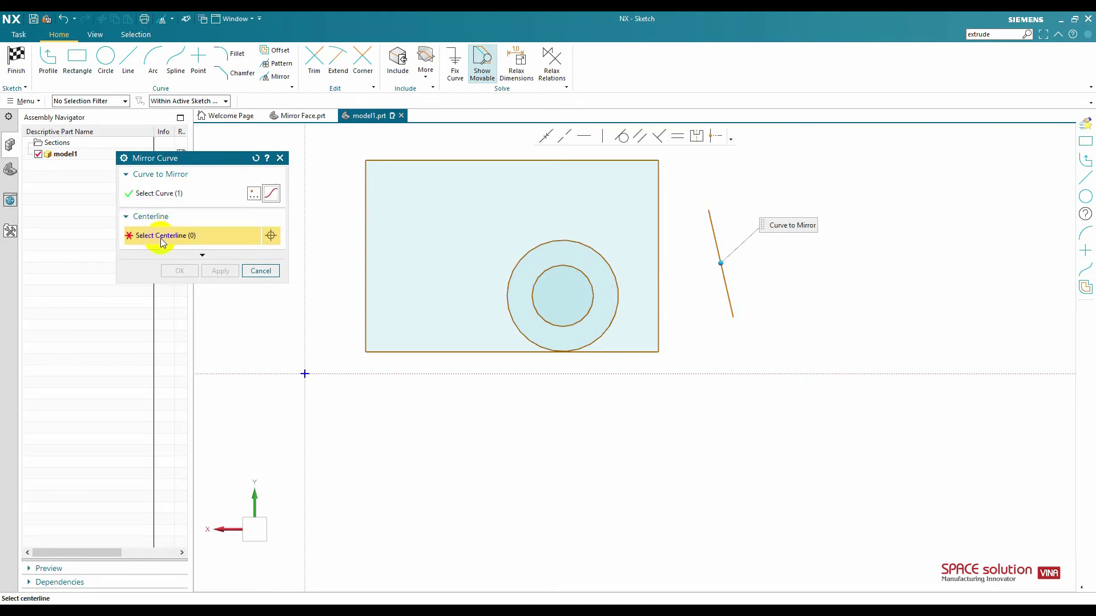
pyautogui.click(657, 219)
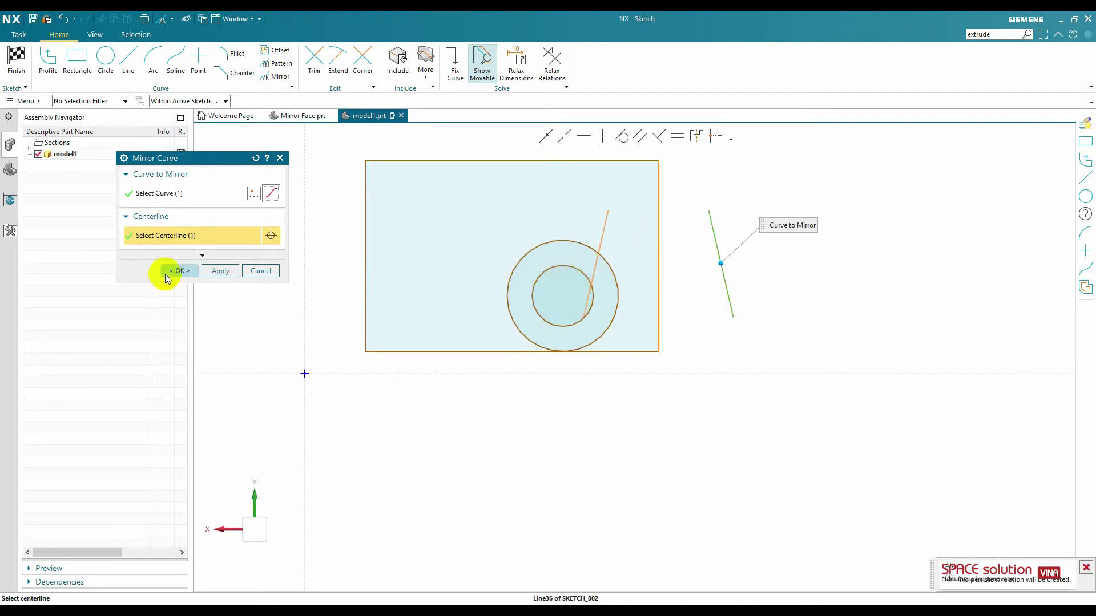
pyautogui.click(202, 255)
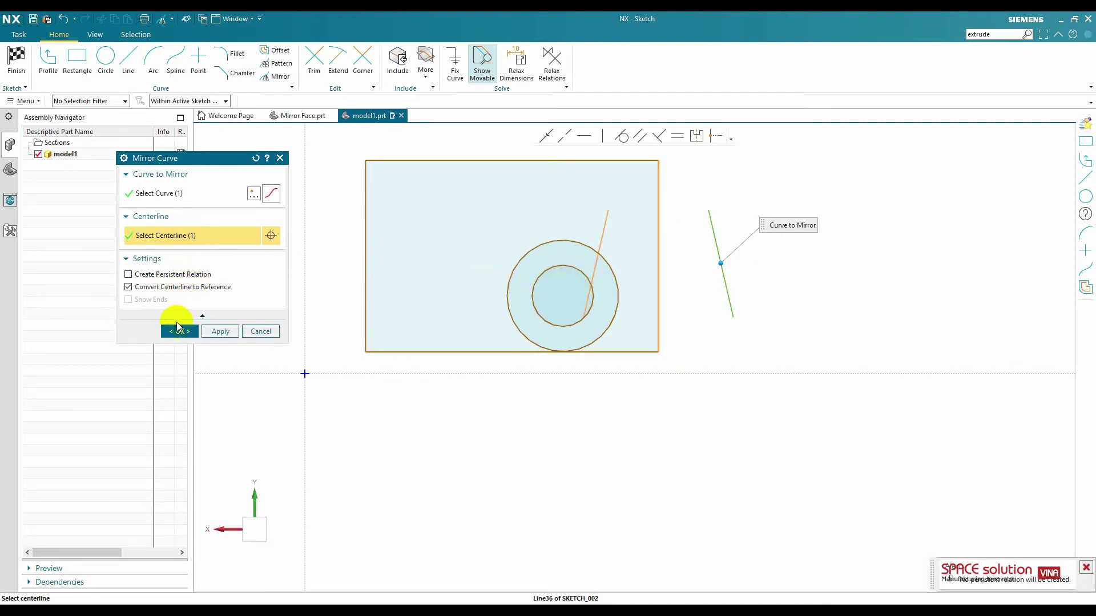
pyautogui.click(179, 330)
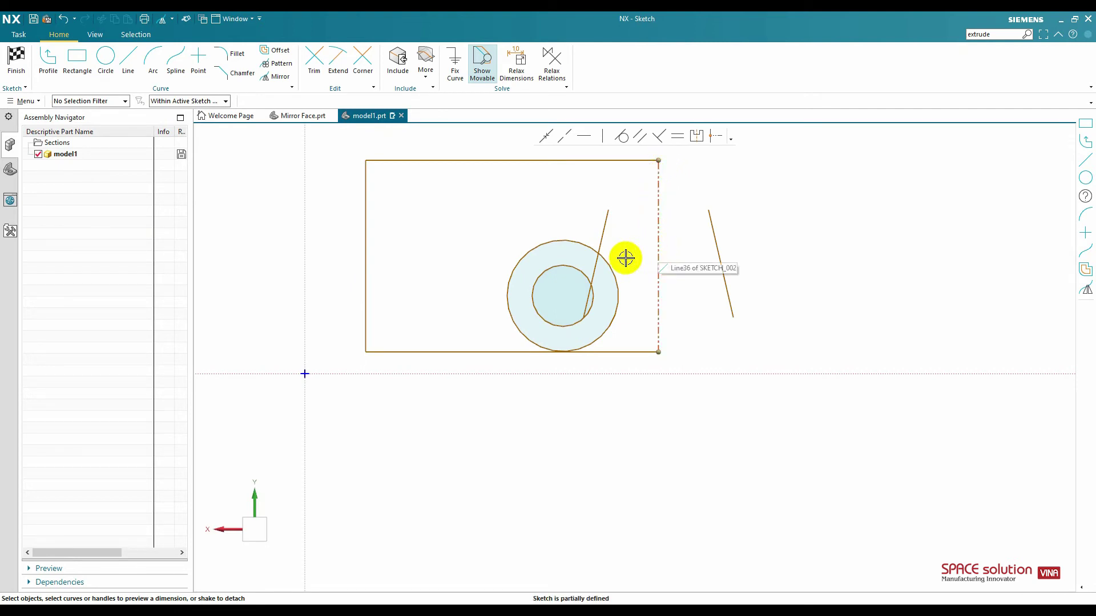
# - Convert the rectangle side used as the mirror centerline from reference back to an active curve
pyautogui.rightClick(658, 202)
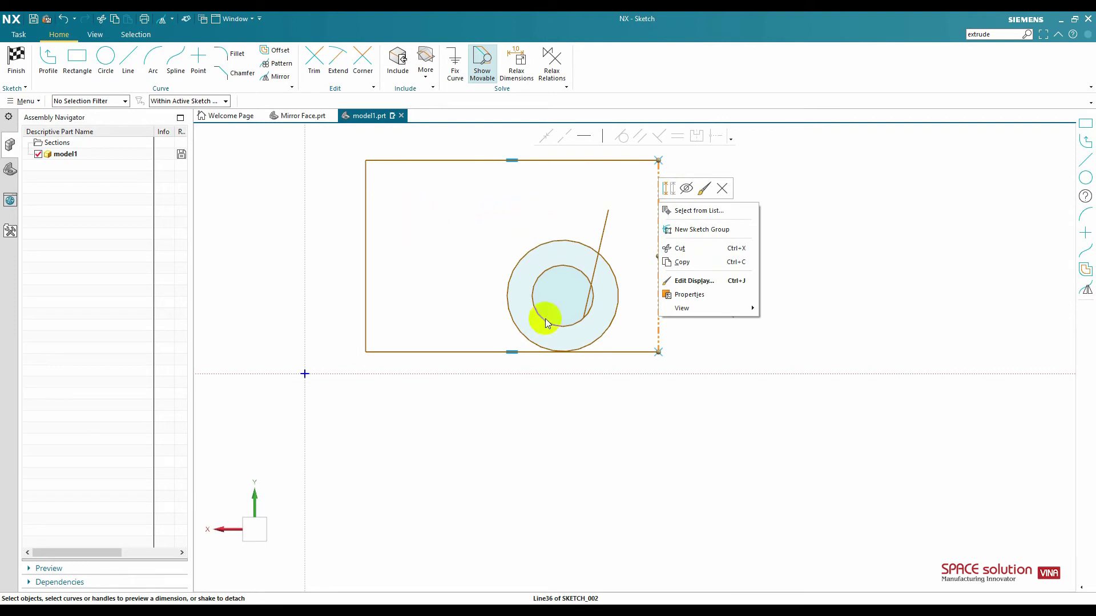
pyautogui.rightClick(658, 174)
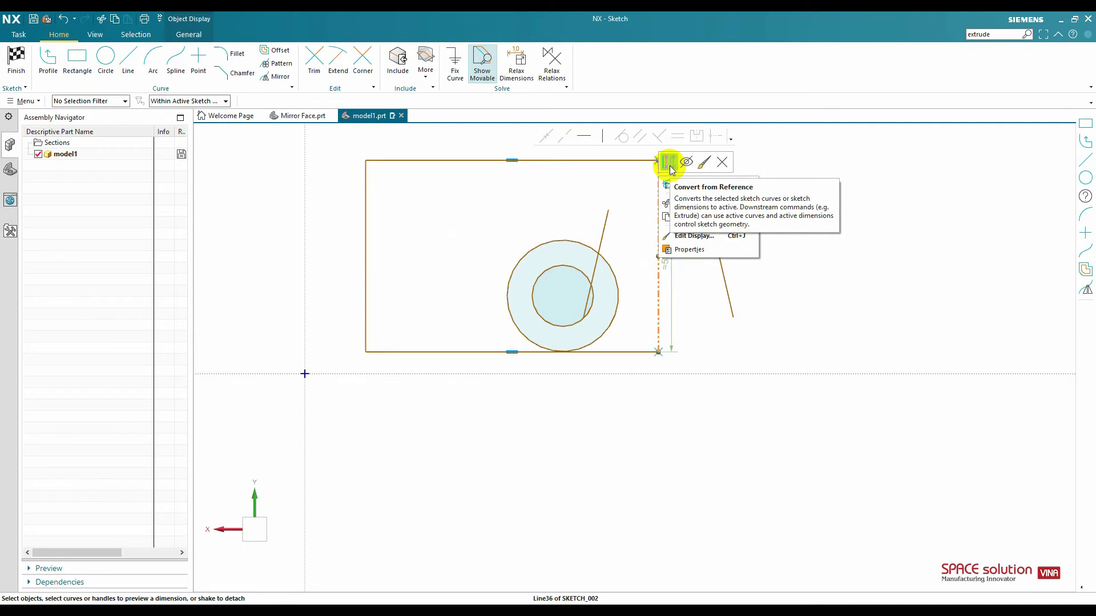
pyautogui.click(669, 164)
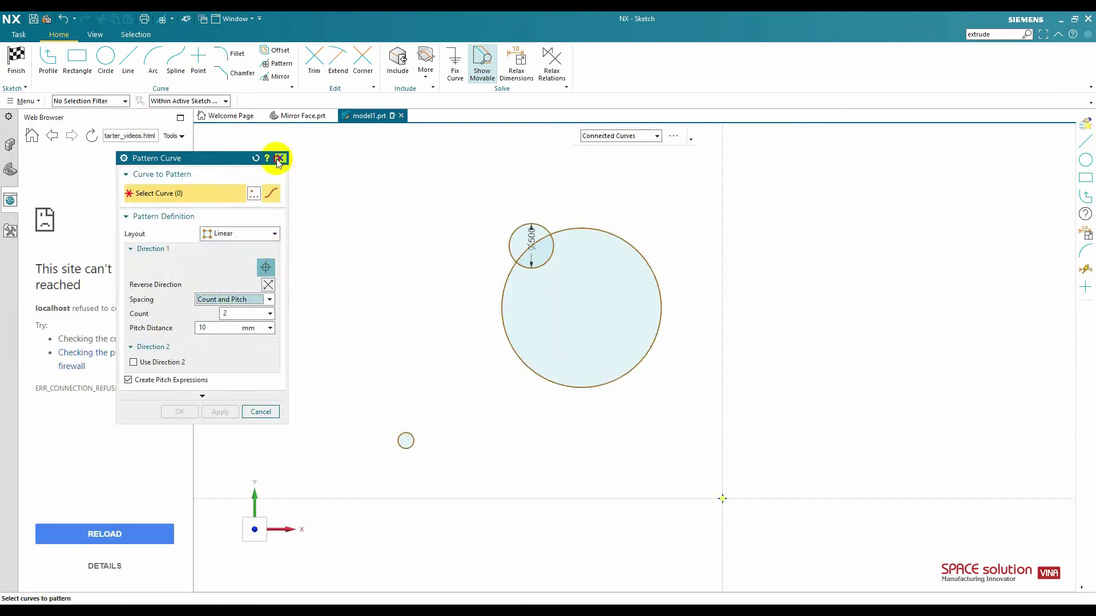
# - Set up a Pattern Curve with a Linear layout for the dimensioned circle on the large circle's edge
pyautogui.click(279, 157)
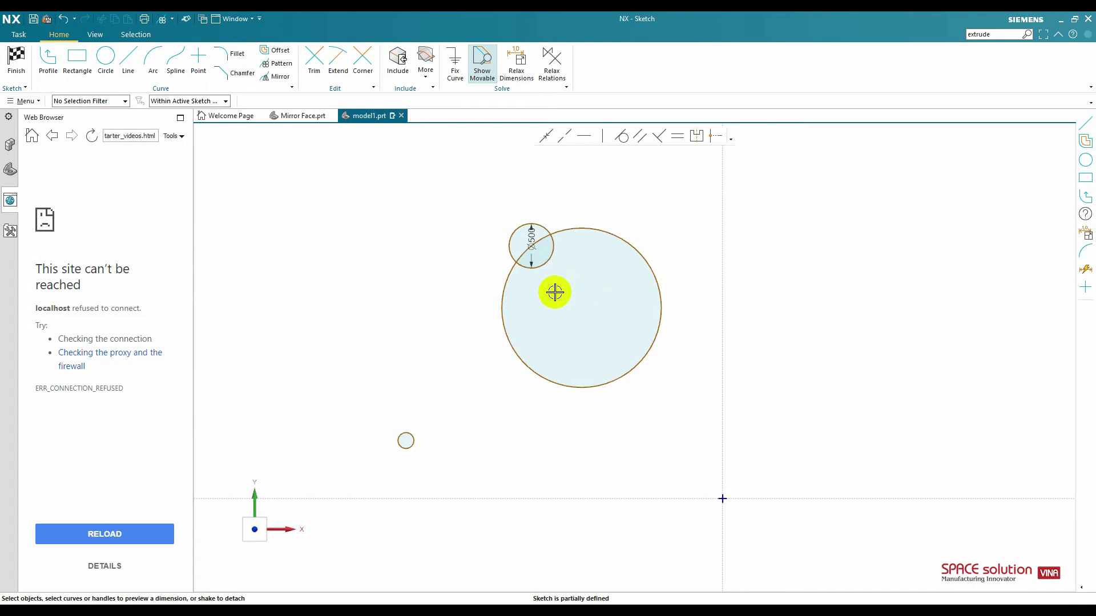
pyautogui.click(278, 68)
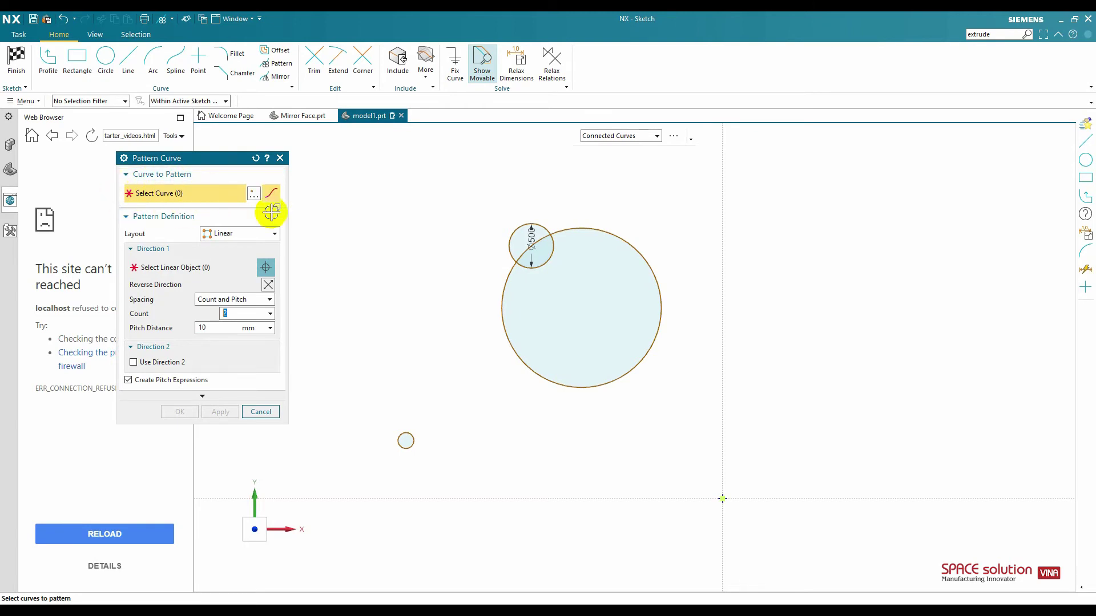
pyautogui.click(511, 230)
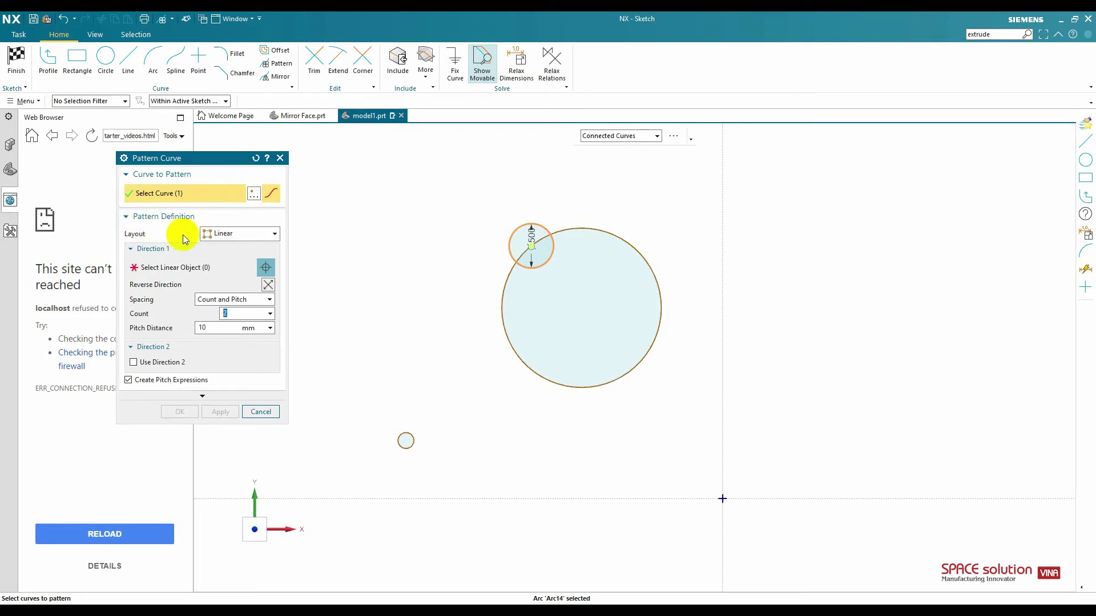
pyautogui.click(238, 236)
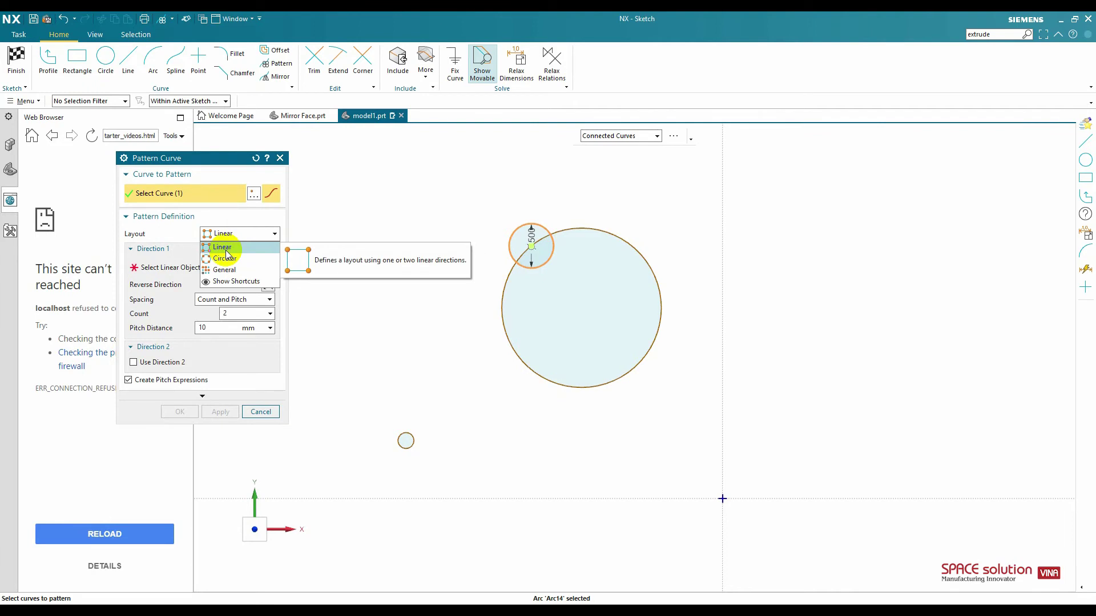
pyautogui.click(226, 250)
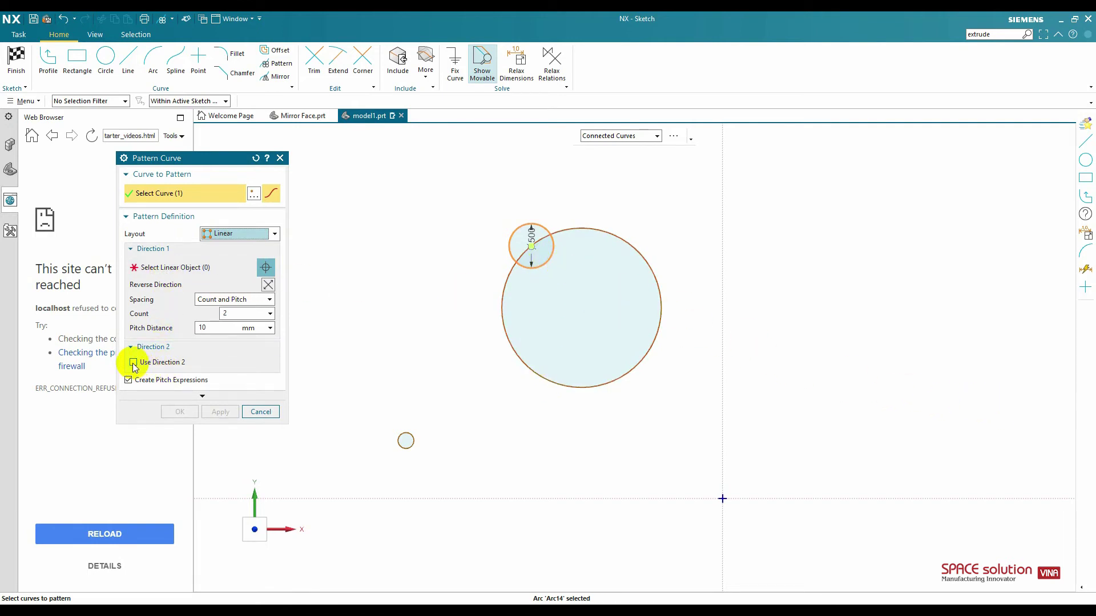
# - Pattern the smallest circle along the horizontal line with a 350 mm pitch, previewing the reversed direction and restoring the original one
pyautogui.click(174, 273)
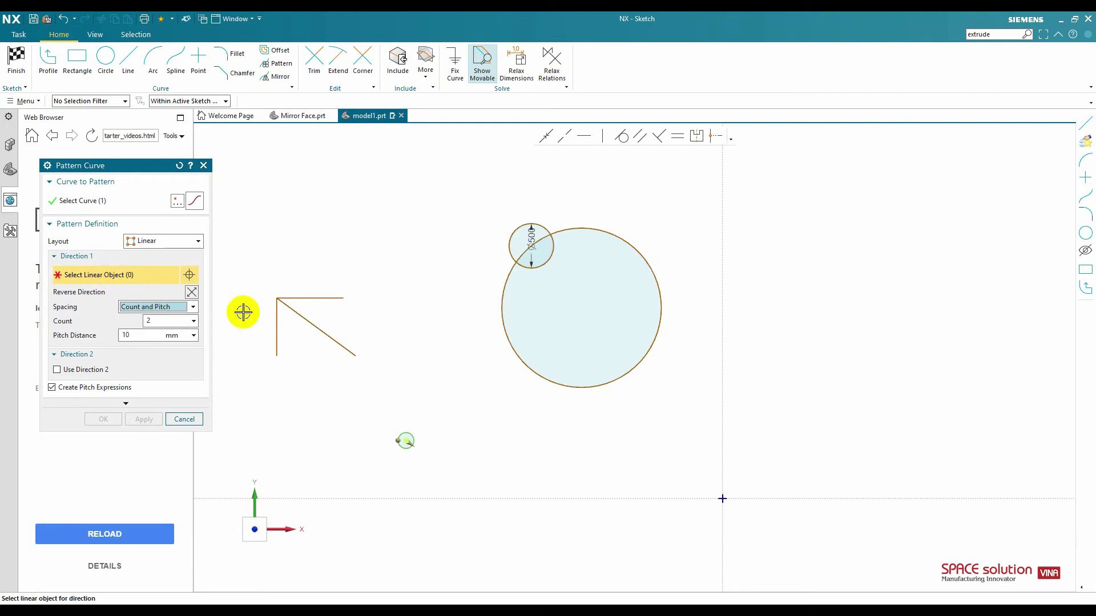
pyautogui.click(311, 298)
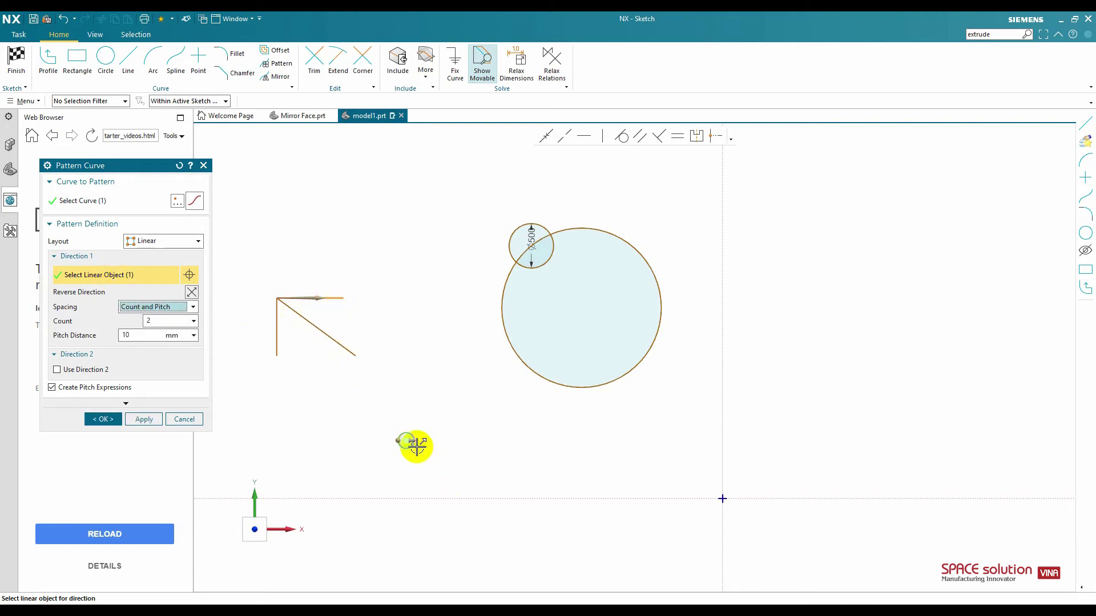
pyautogui.moveTo(411, 440); pyautogui.dragTo(440, 446)
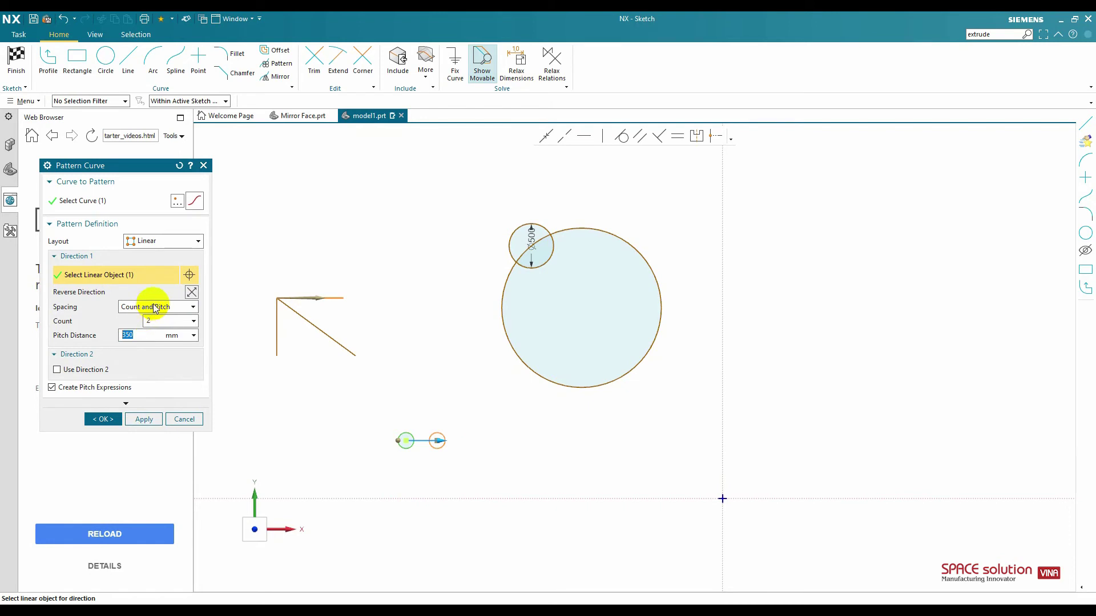
pyautogui.click(191, 293)
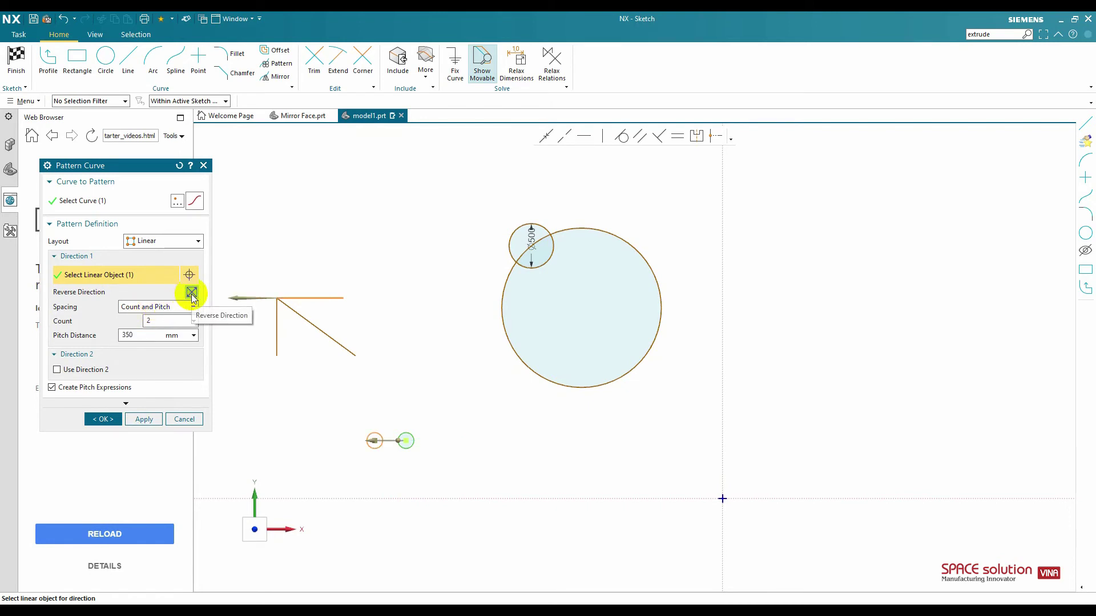
pyautogui.click(191, 293)
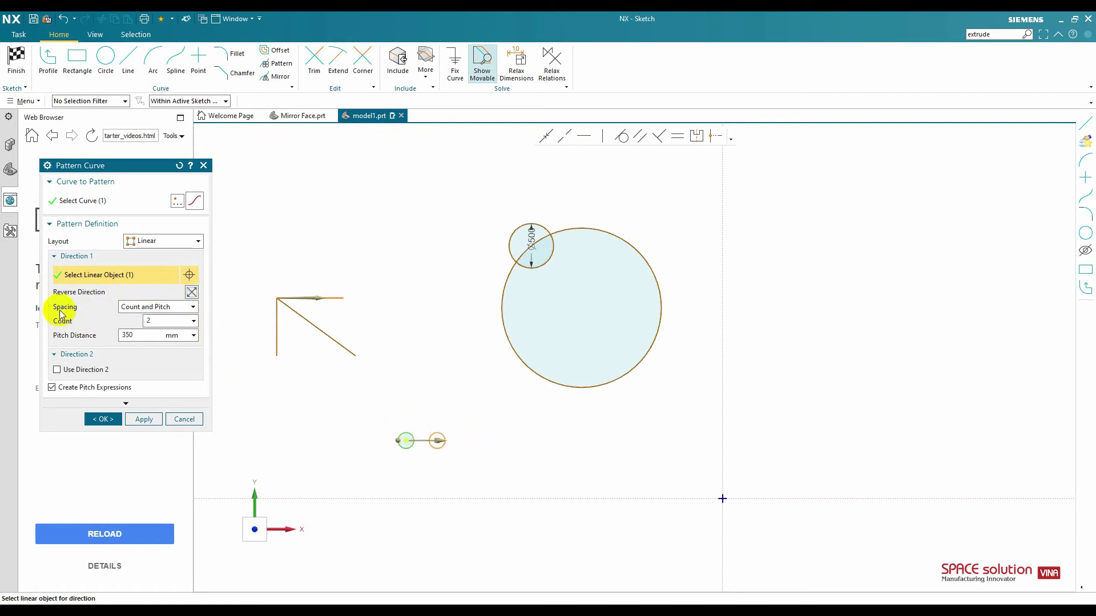
# - Keep Count and Pitch spacing for the pattern, and set the count to 5 and the pitch distance to 500 mm
pyautogui.click(178, 308)
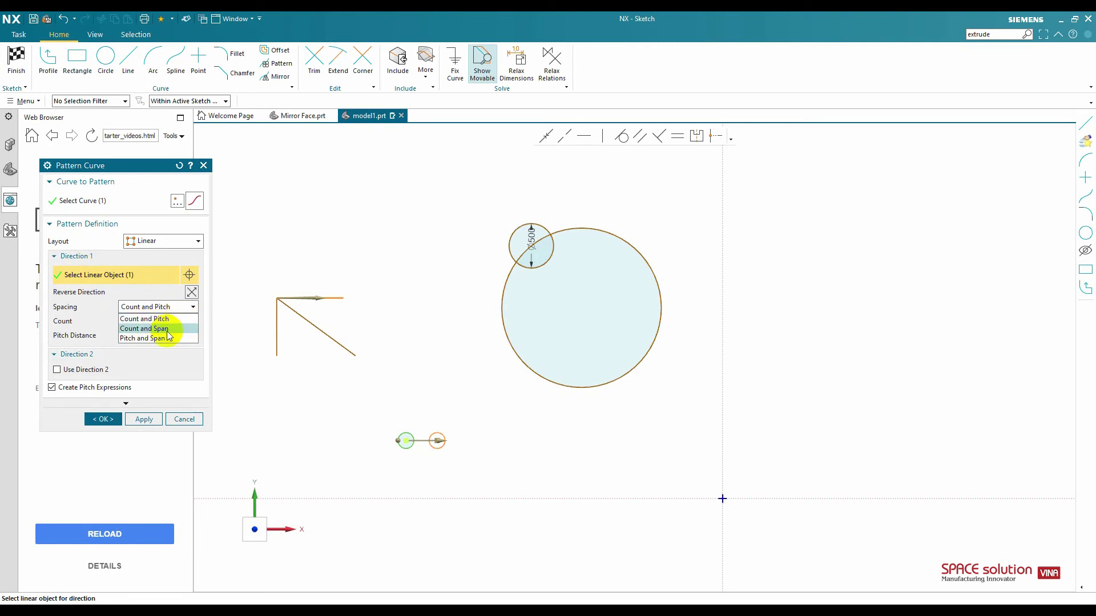
pyautogui.click(147, 319)
pyautogui.doubleClick(148, 321)
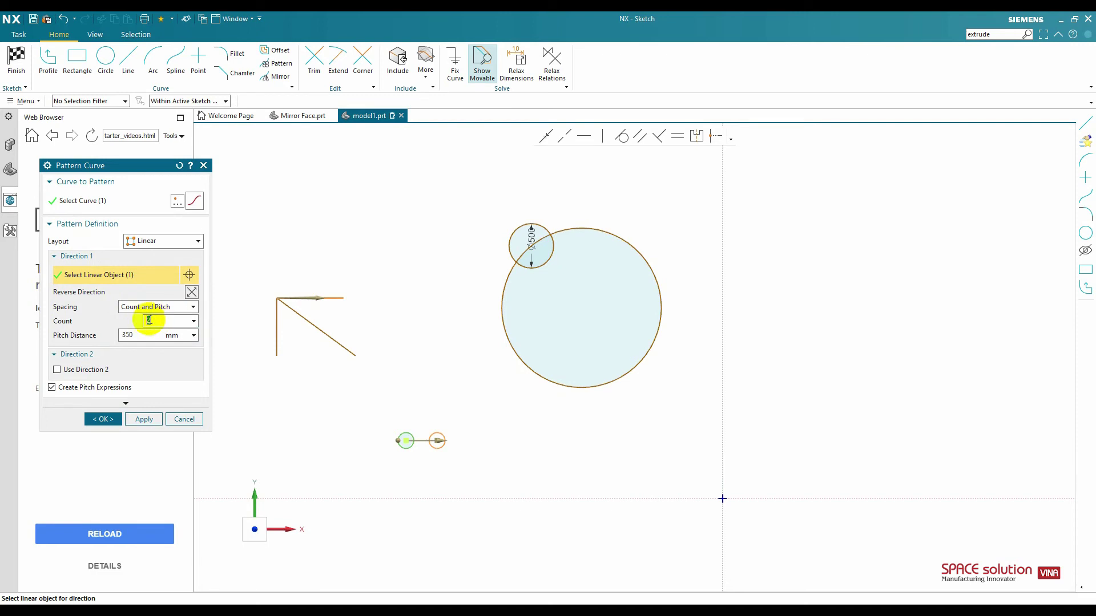
pyautogui.write('5')
pyautogui.press('Tab')
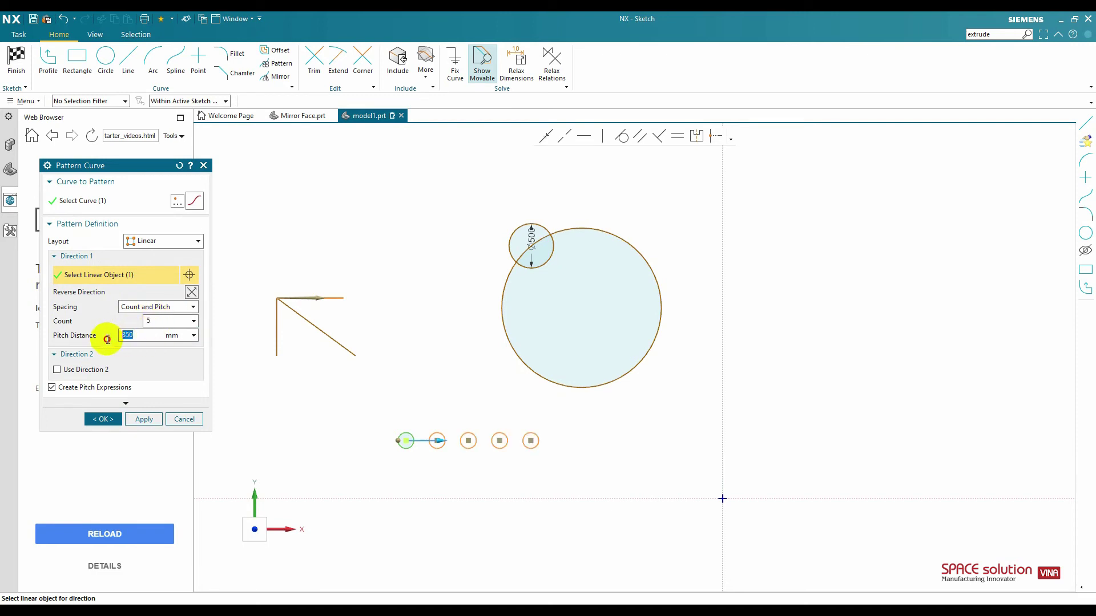
pyautogui.write('500')
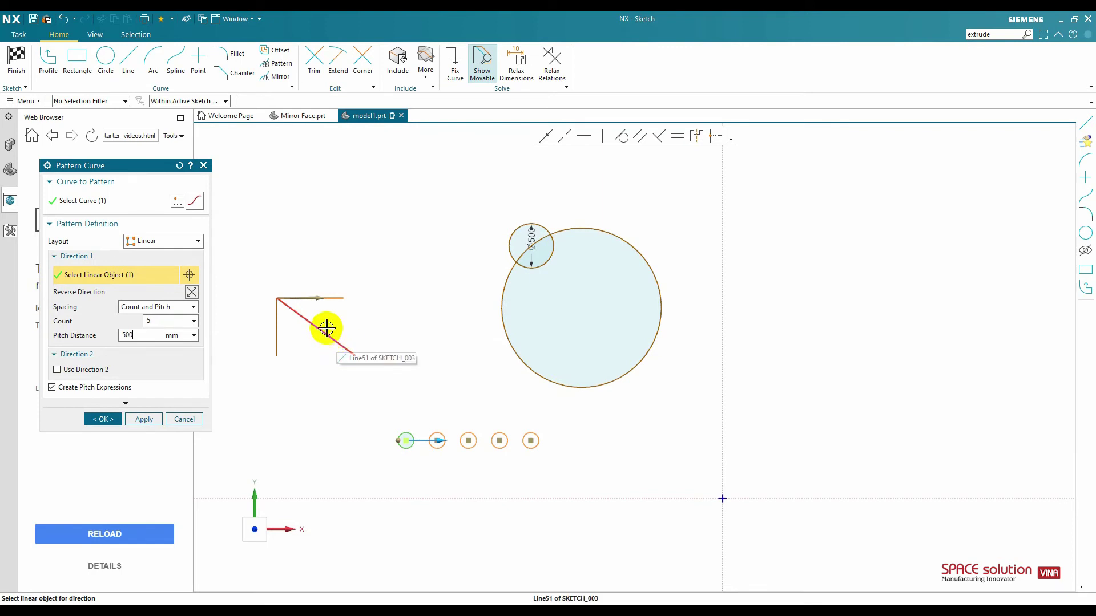
# - Replace the horizontal line with the slanted line as the pattern direction and switch the spacing to Count and Span
pyautogui.keyDown('shift'); pyautogui.click(337, 297); pyautogui.keyUp('shift')
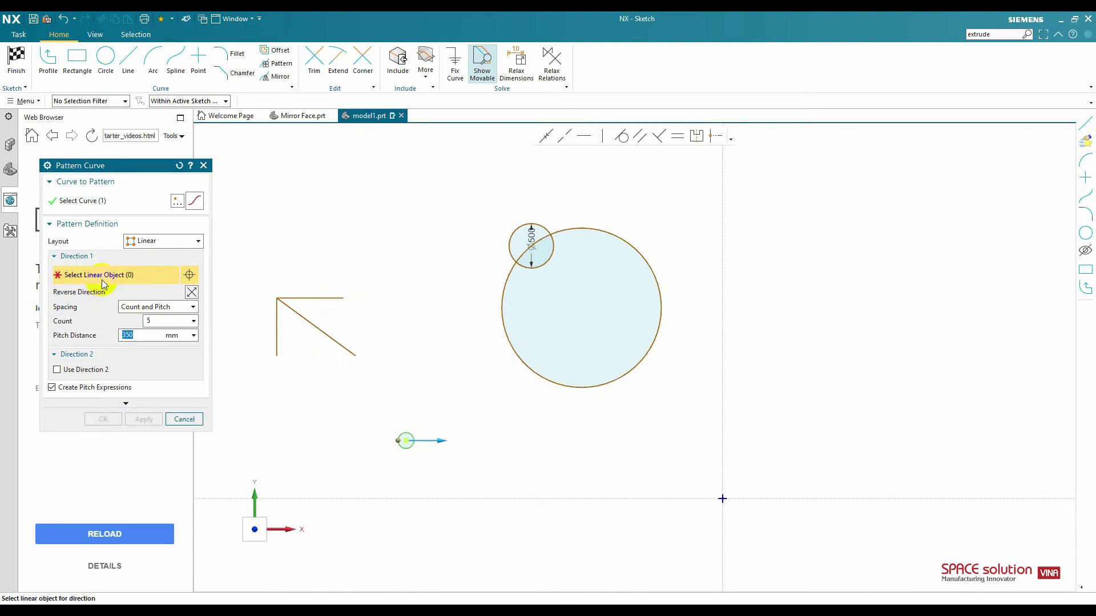
pyautogui.click(307, 322)
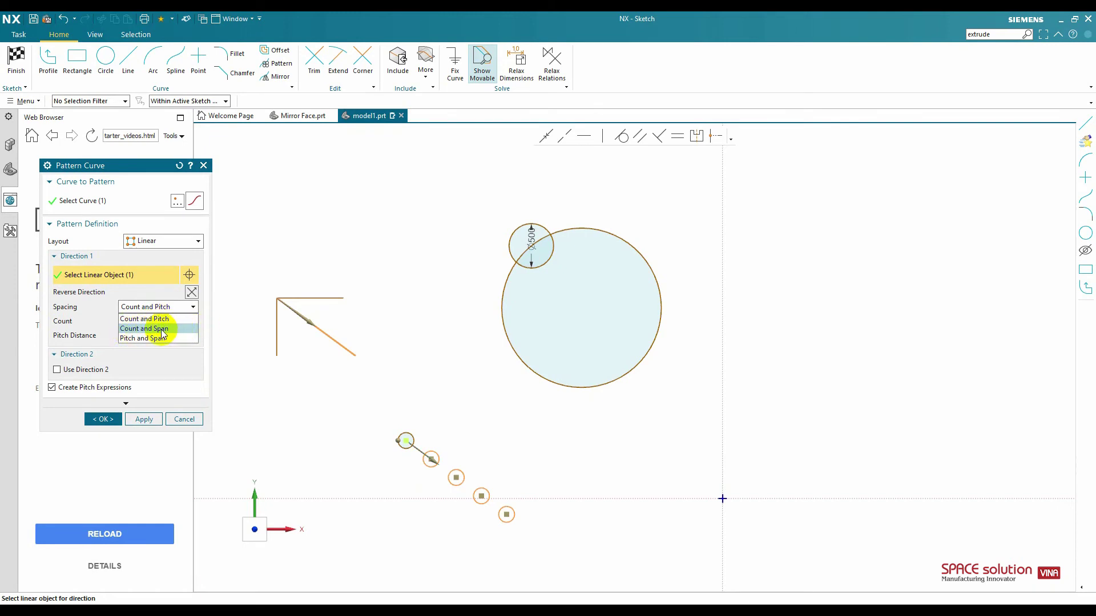
pyautogui.click(131, 333)
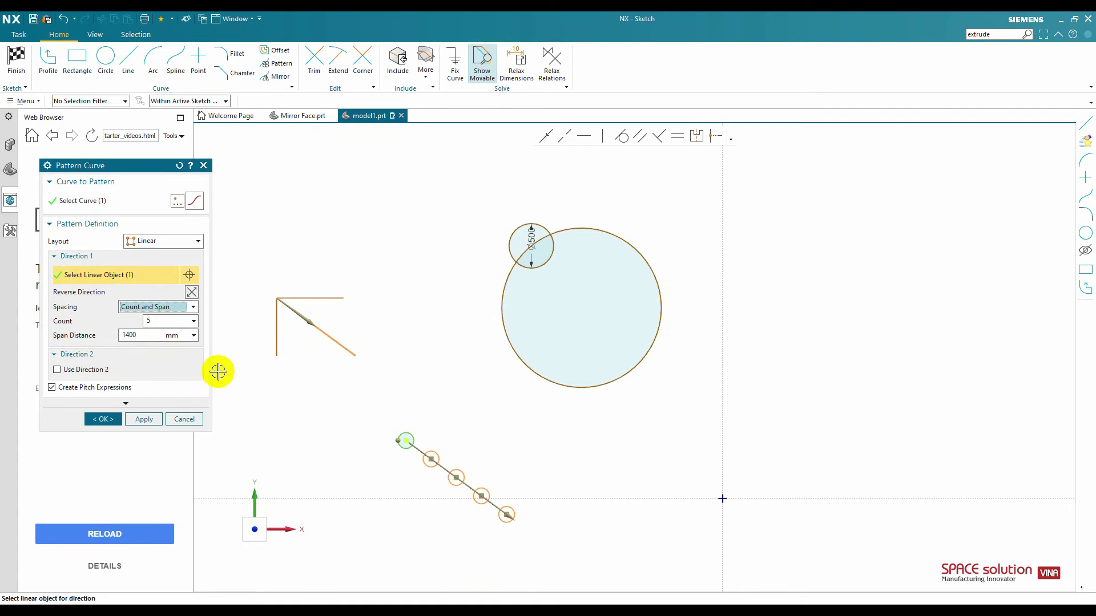
# - Set the pattern count to 6 and span distance to 2000 mm, and apply the pattern of the small circle
pyautogui.click(130, 322)
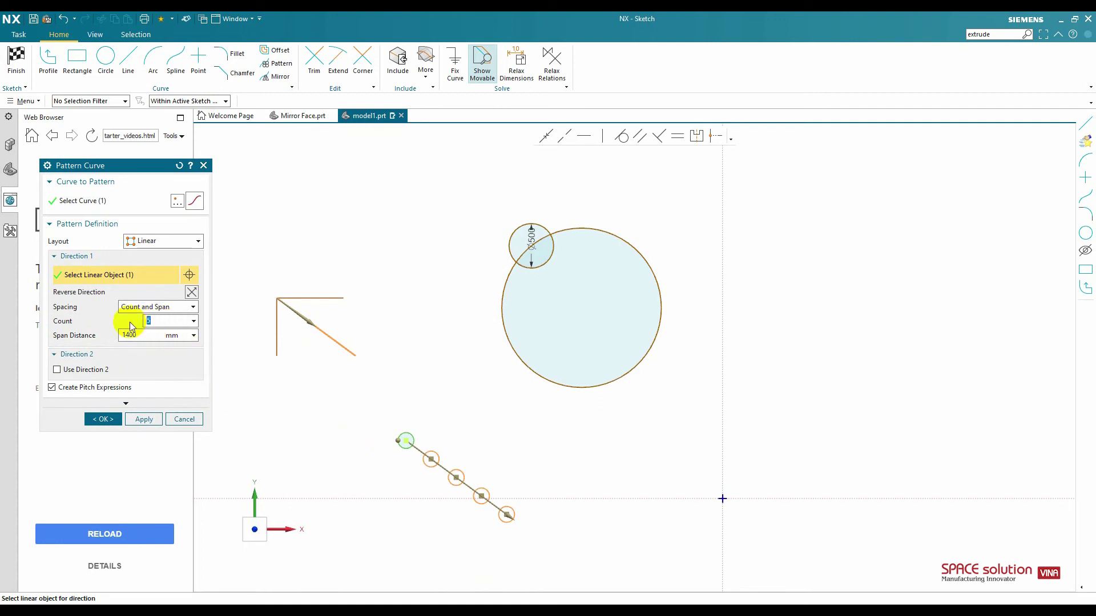
pyautogui.write('6')
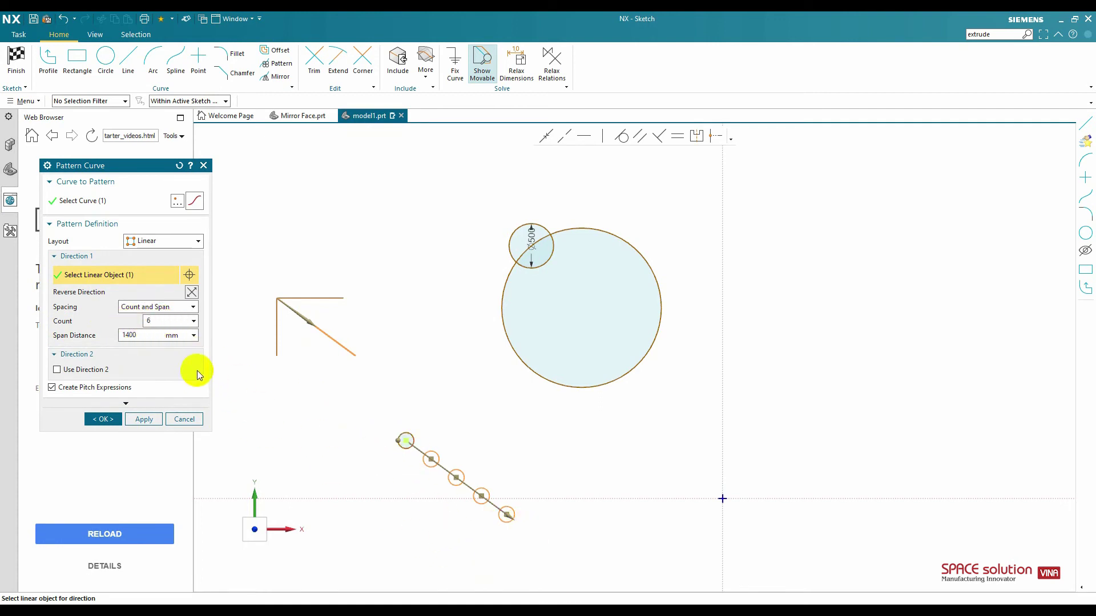
pyautogui.click(147, 335)
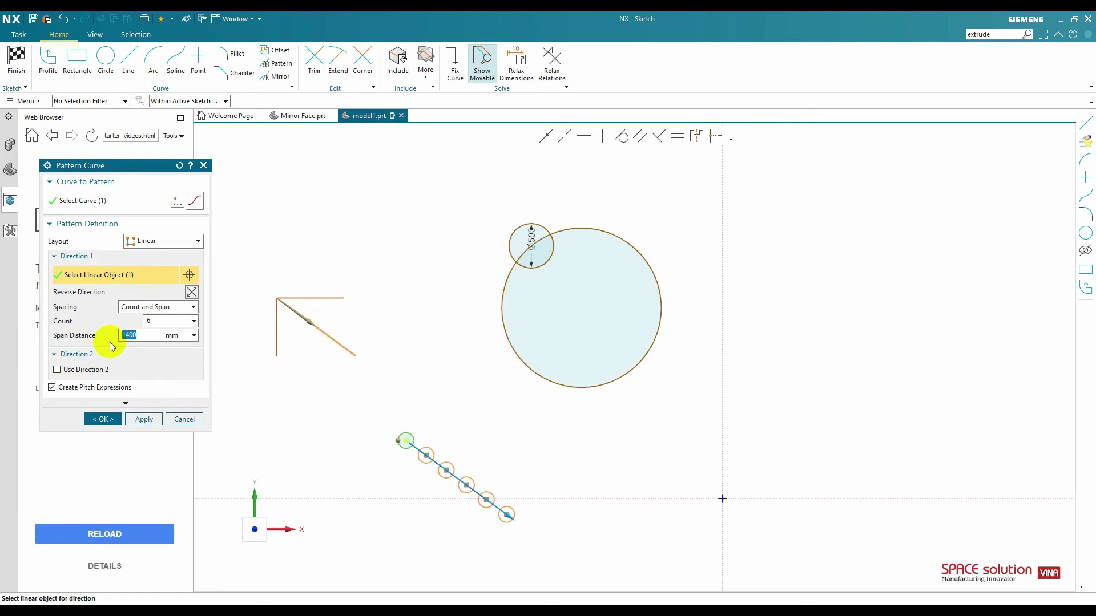
pyautogui.write('2000')
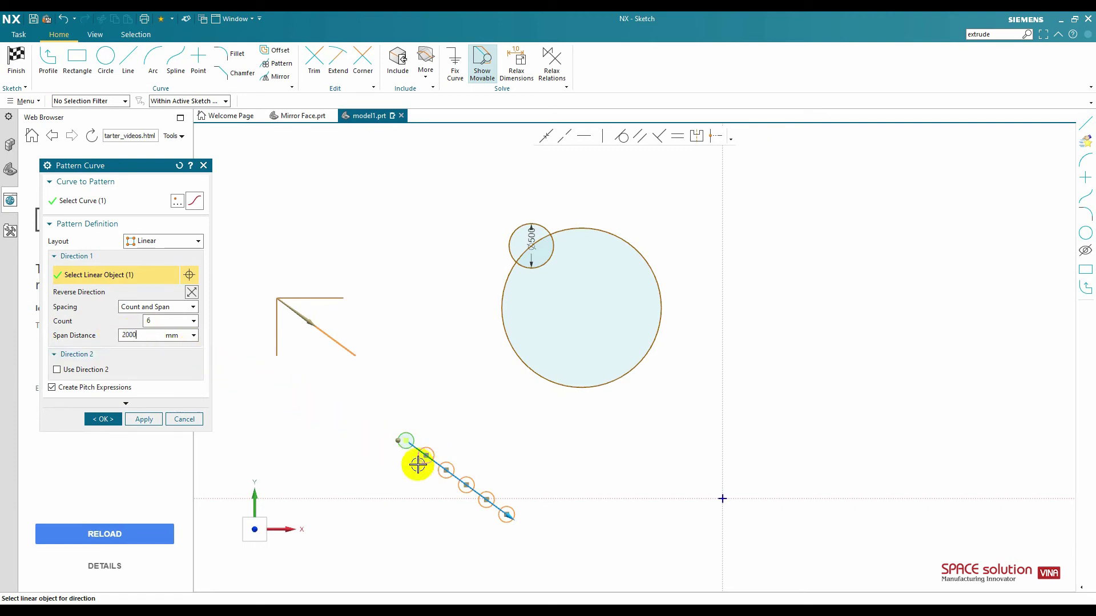
pyautogui.click(146, 423)
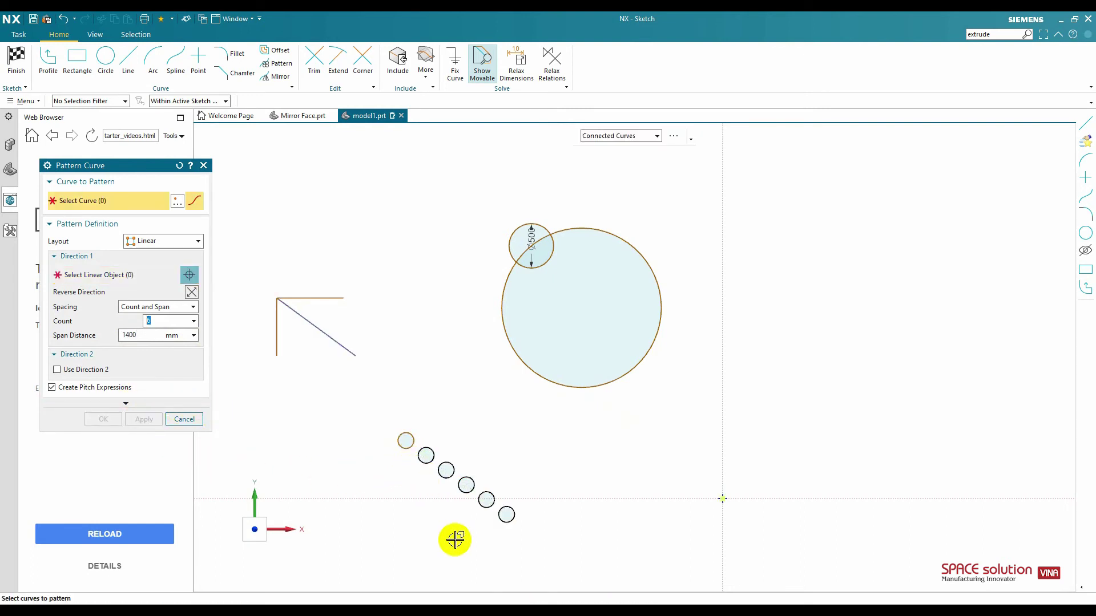
pyautogui.write('d')
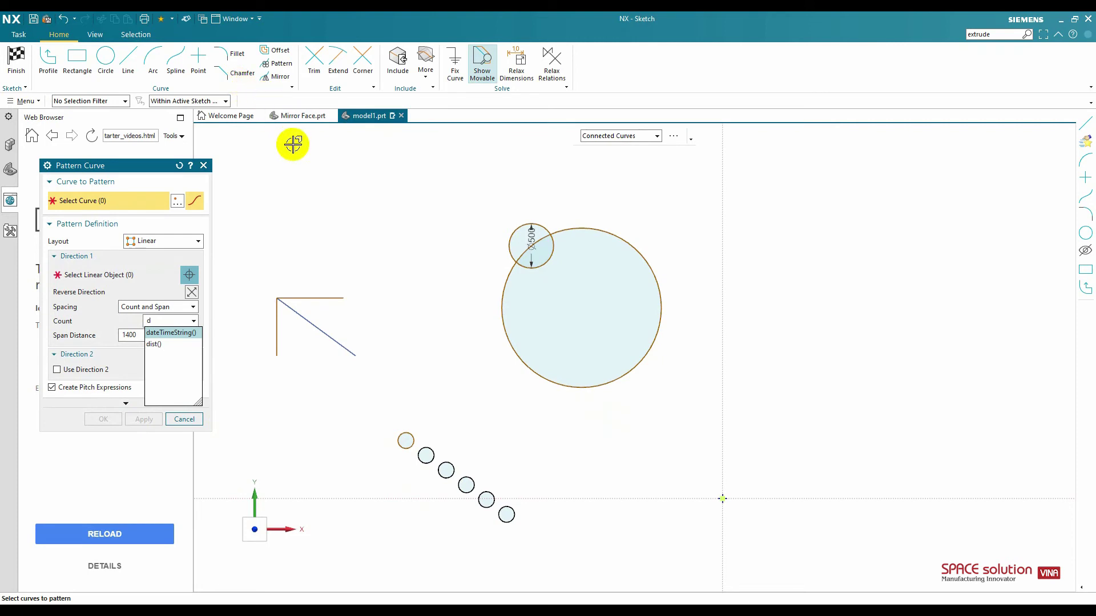
pyautogui.click(204, 166)
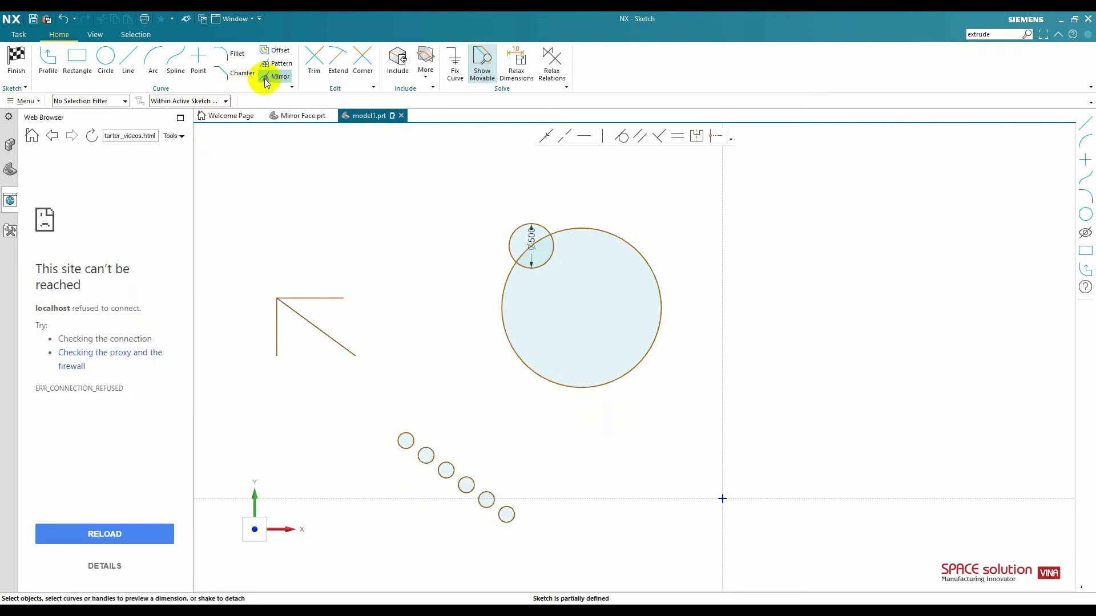
# - Try to dimension the distance between the first and last patterned circles with the Perpendicular method
pyautogui.press('d')
pyautogui.click(404, 440)
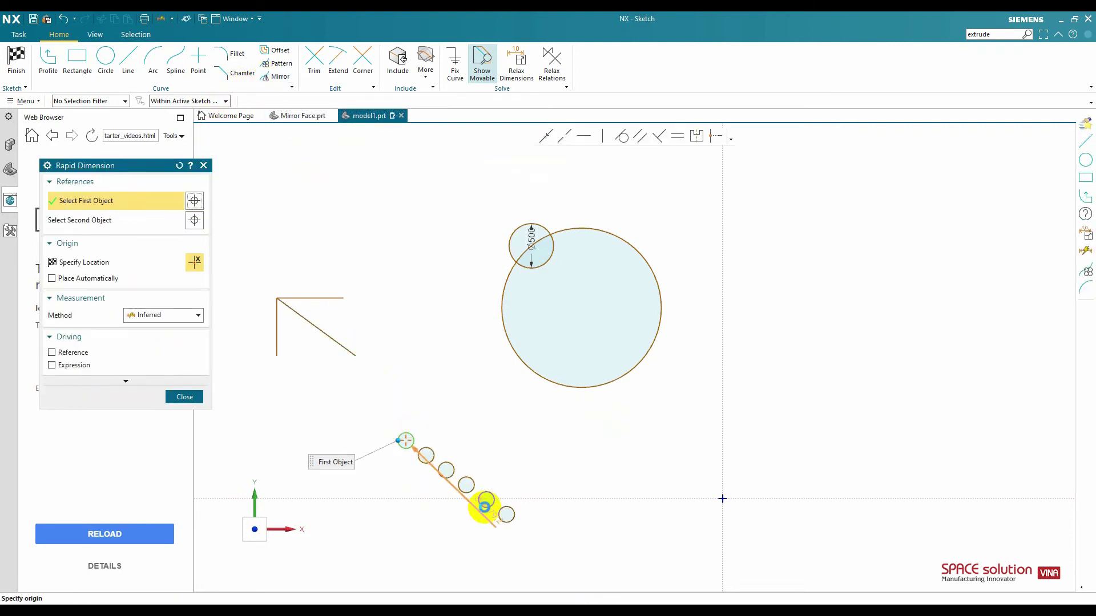
pyautogui.click(502, 516)
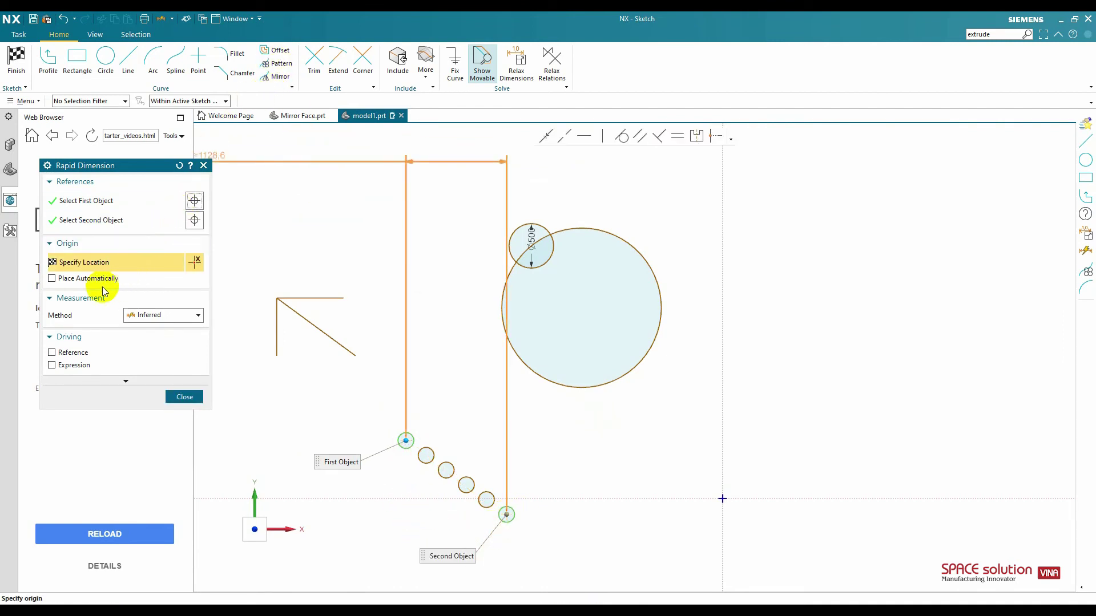
pyautogui.click(152, 315)
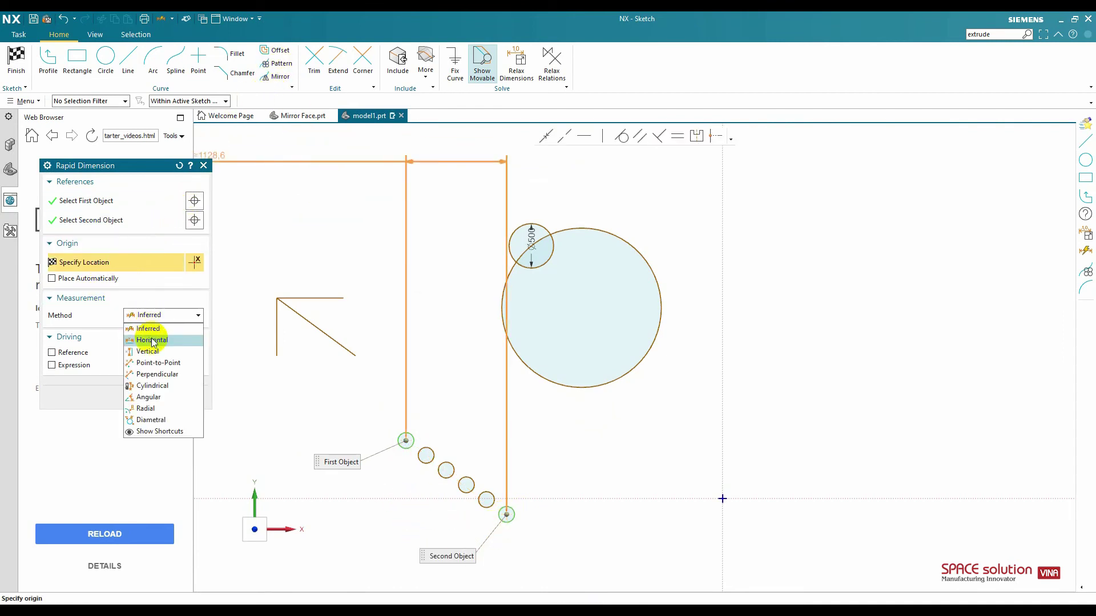
pyautogui.click(147, 374)
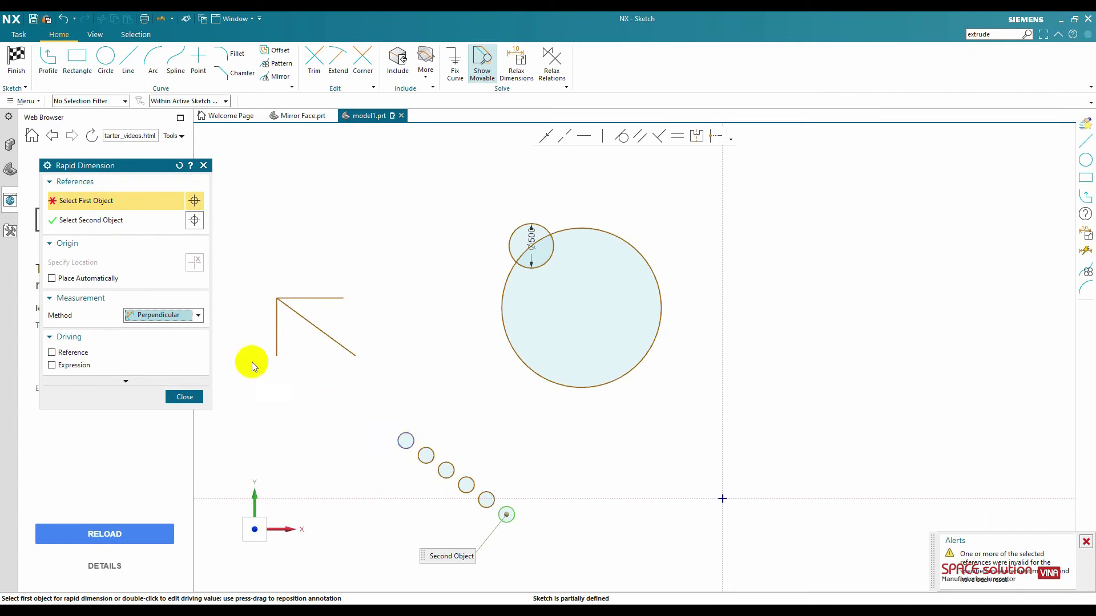
pyautogui.click(111, 217)
pyautogui.click(179, 165)
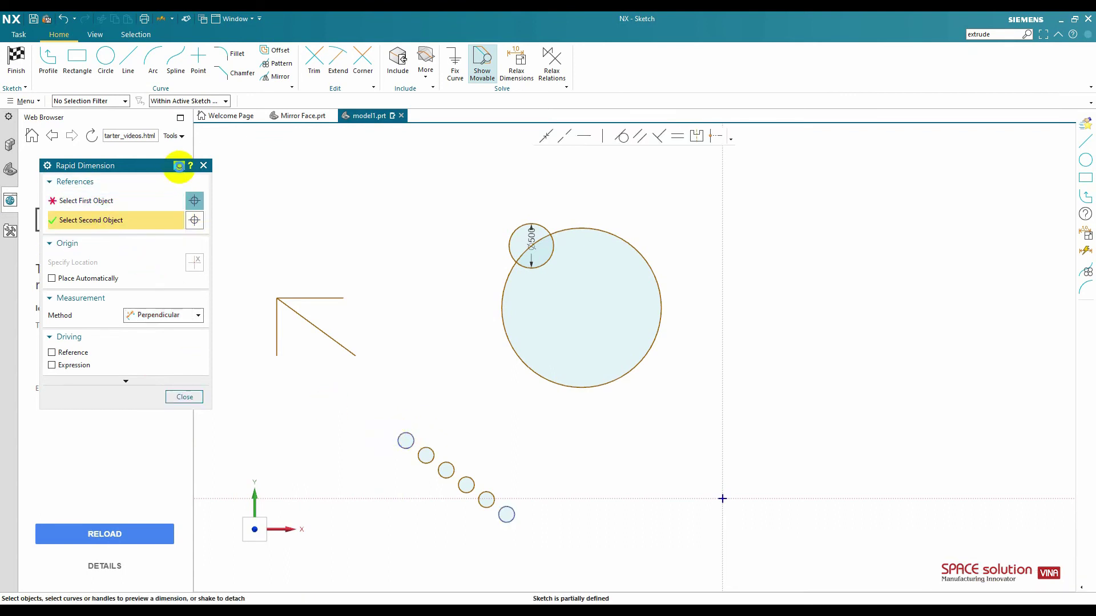
pyautogui.click(192, 312)
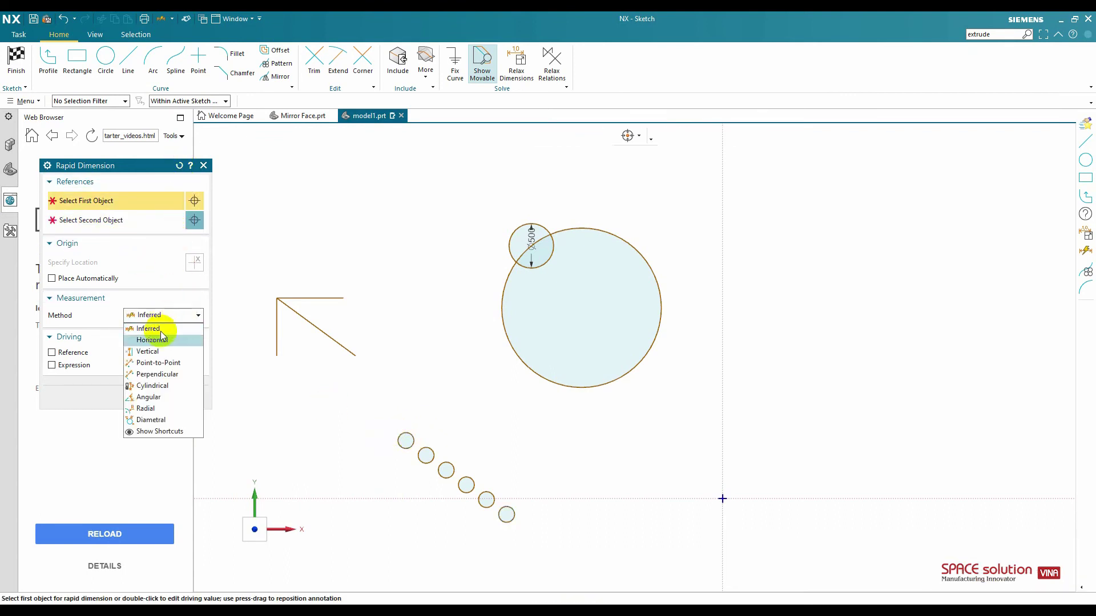
pyautogui.click(155, 373)
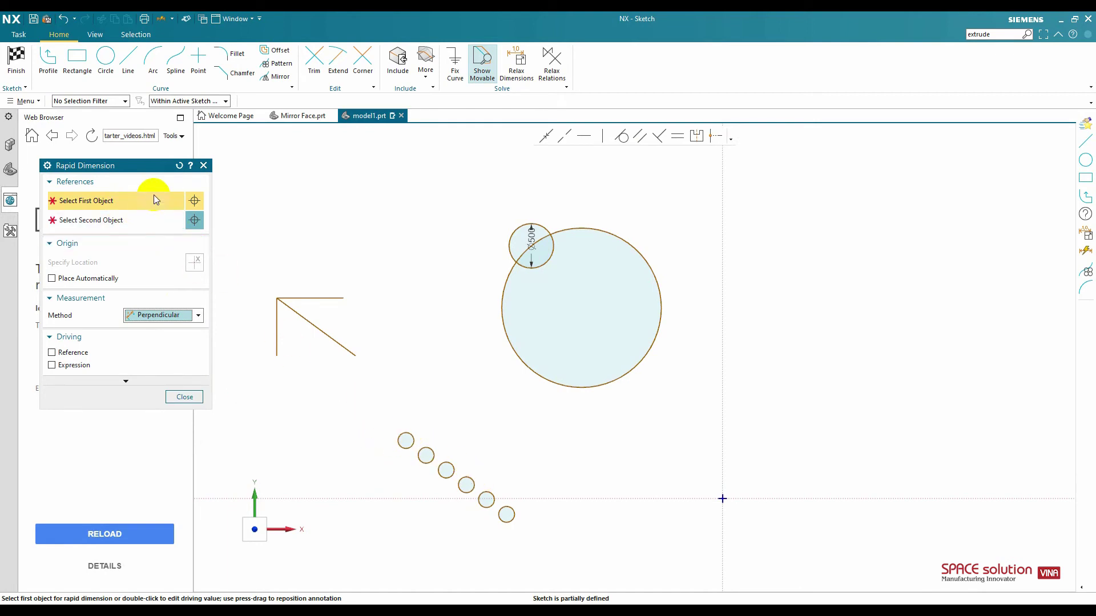
pyautogui.middleClick(177, 378)
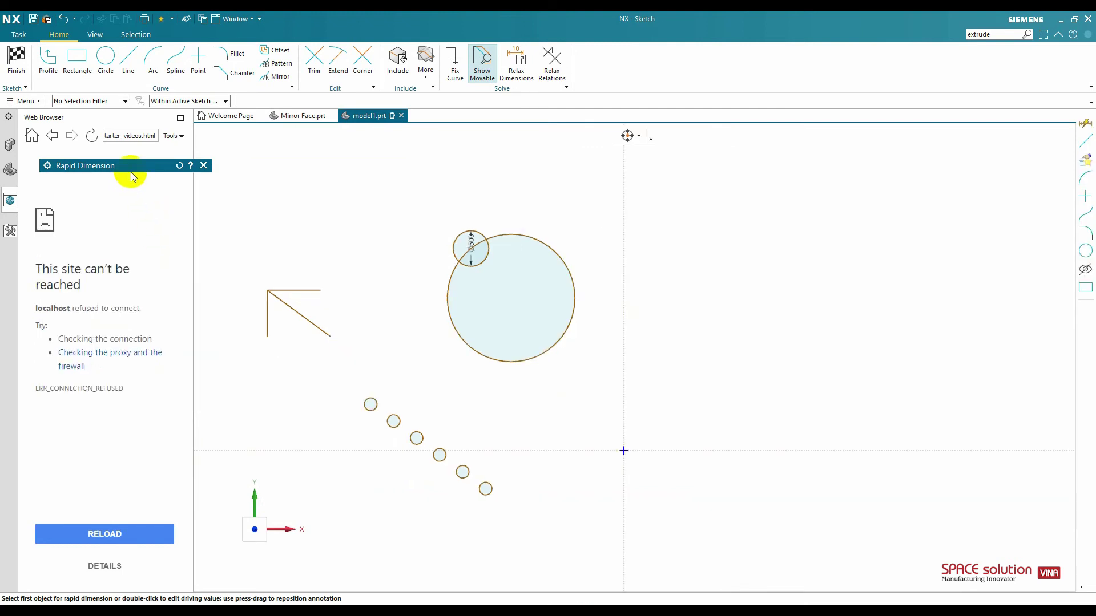
# - Dimension the distance between the first and last patterned circles using the Inferred method, and undo both the dimension and the pattern
pyautogui.click(178, 166)
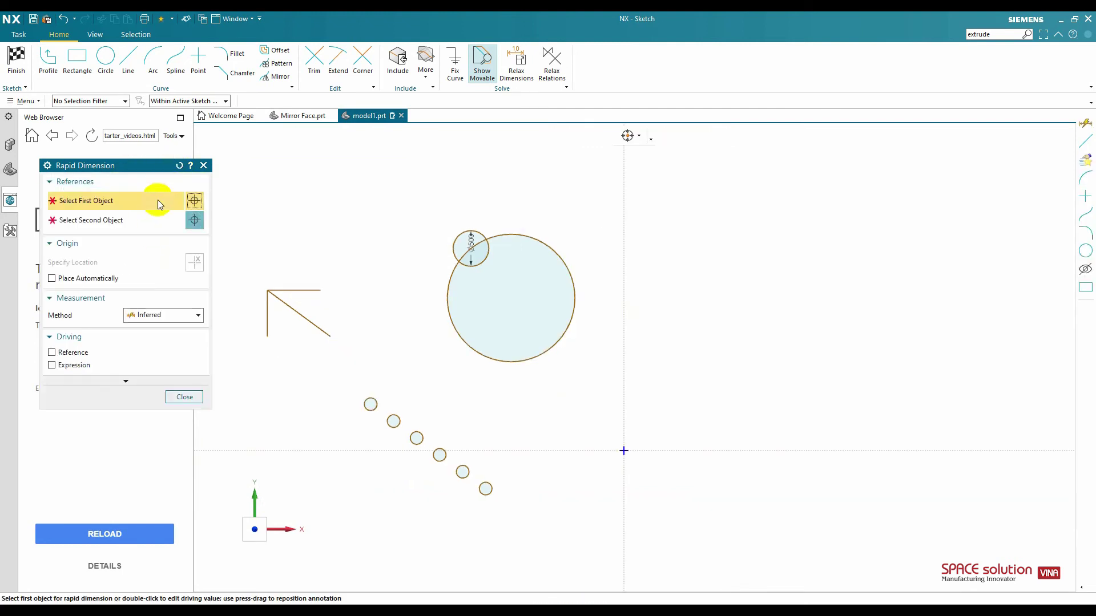
pyautogui.click(372, 403)
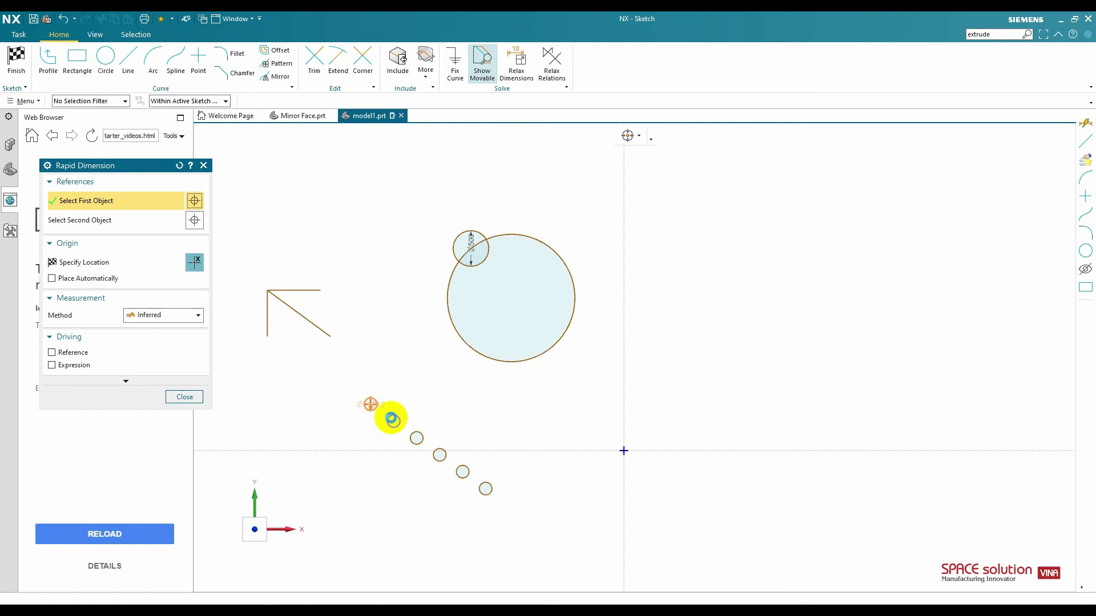
pyautogui.click(487, 489)
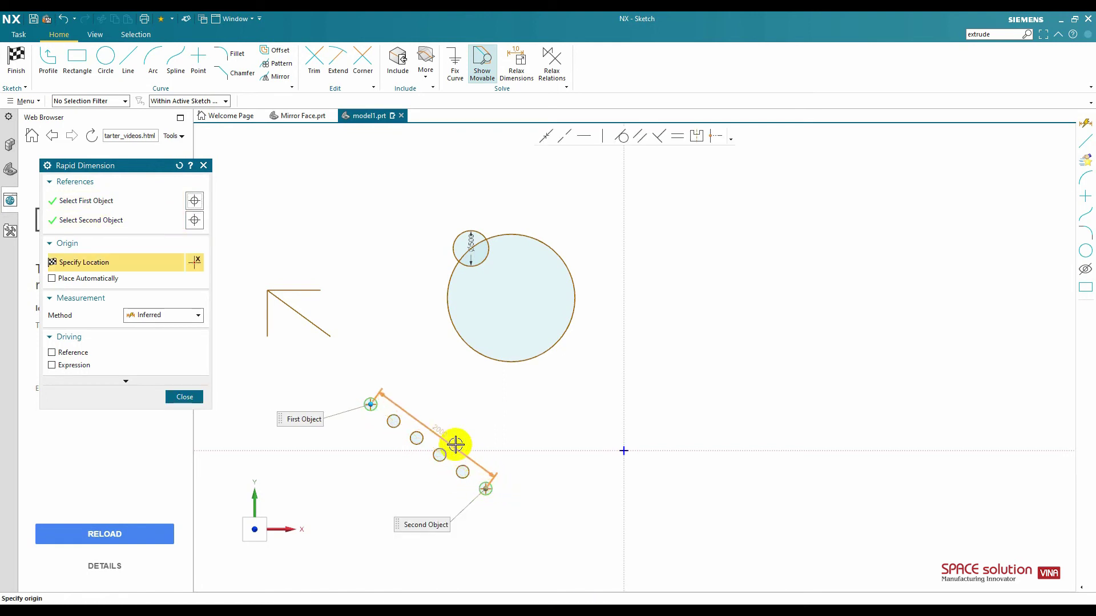
pyautogui.click(445, 432)
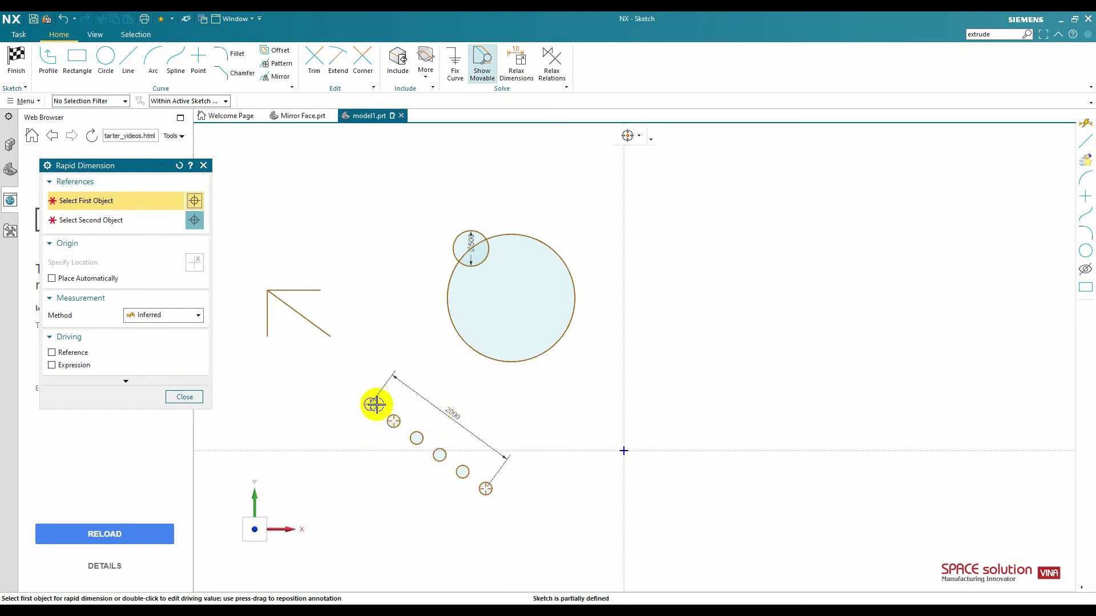
pyautogui.click(203, 165)
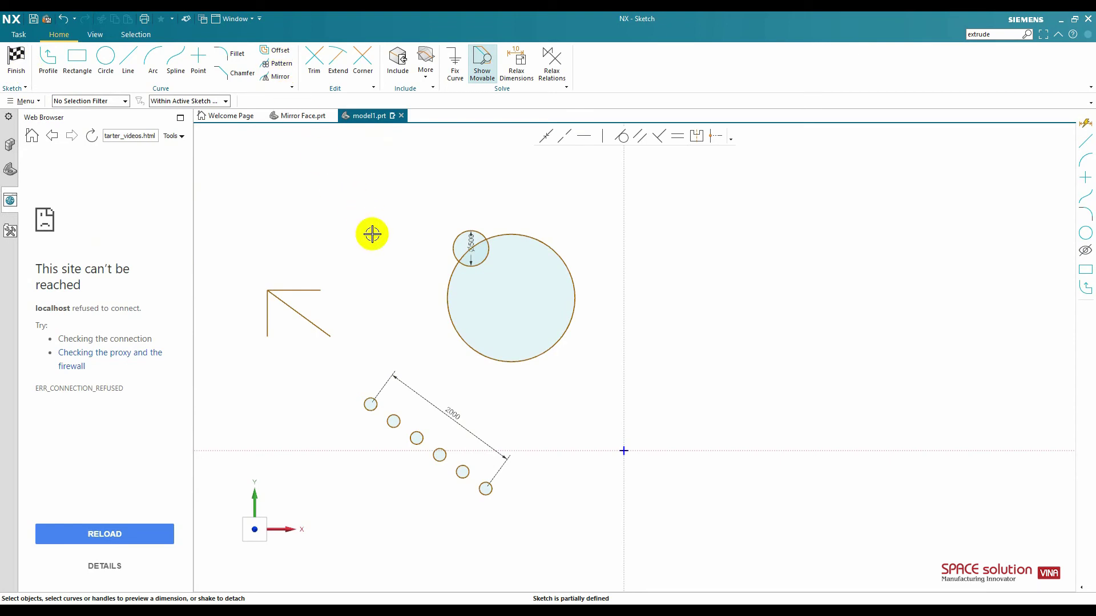
pyautogui.hotkey('ctrl', 'z')
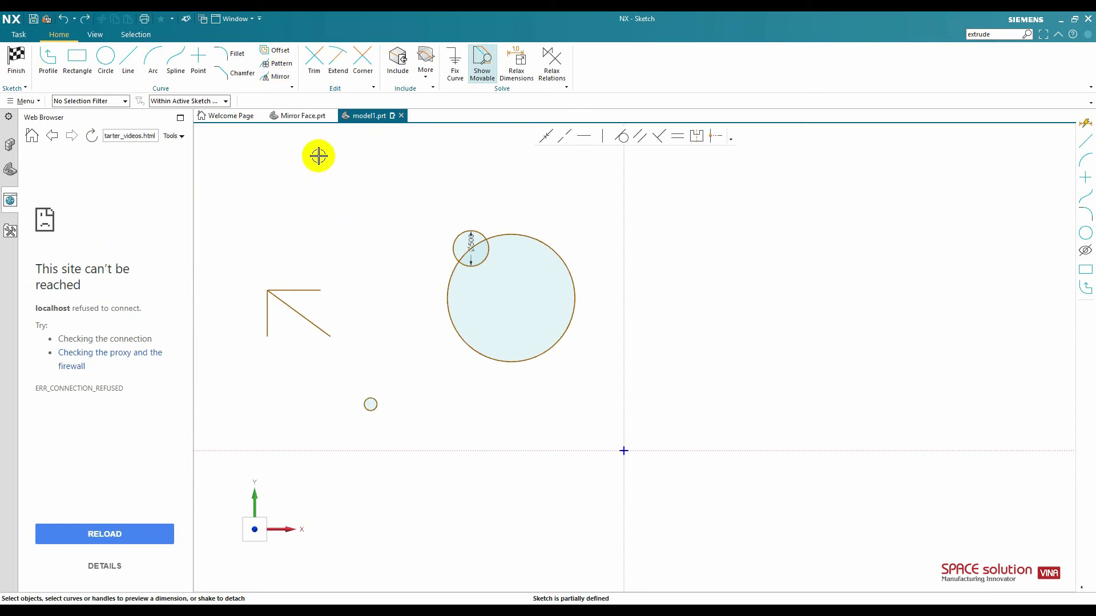
# - Set up a linear Pattern Curve of the smallest circle along the horizontal line with Pitch and Span spacing
pyautogui.click(278, 64)
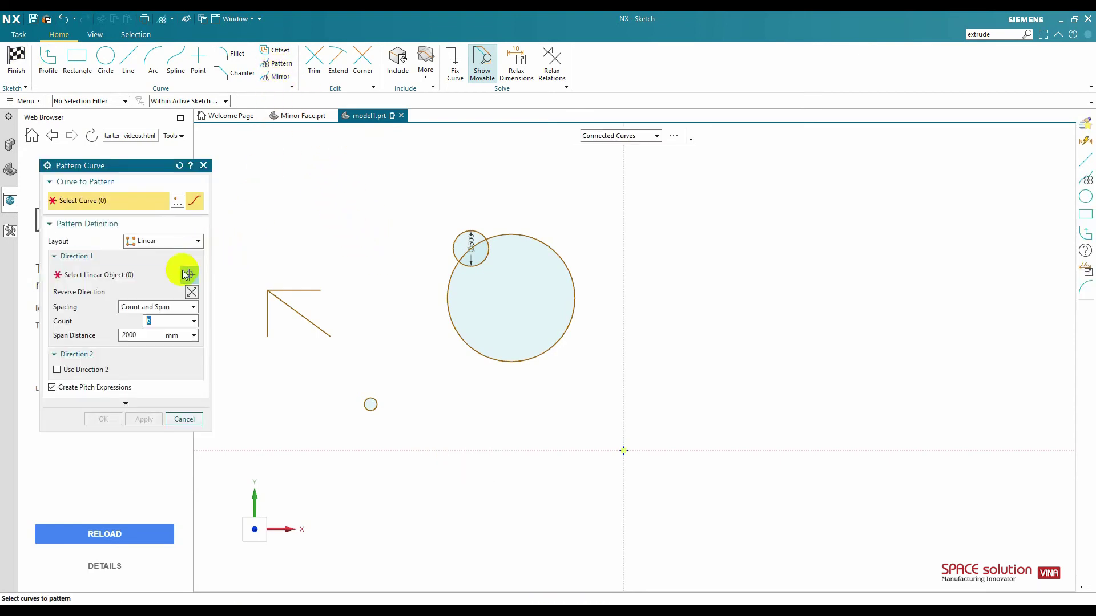
pyautogui.click(171, 310)
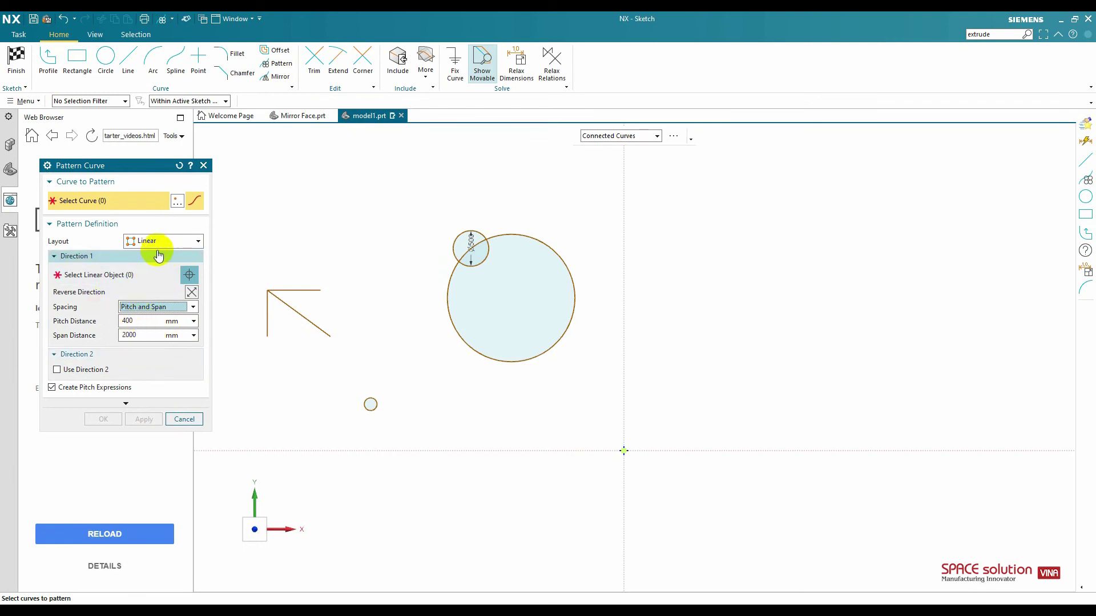
pyautogui.click(371, 402)
pyautogui.click(94, 275)
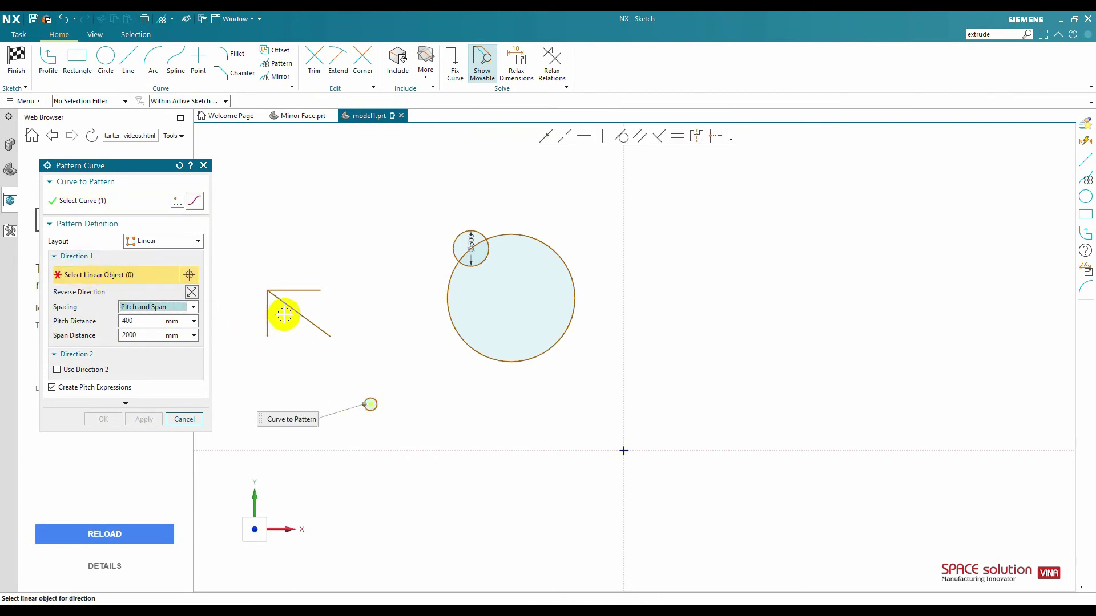
pyautogui.click(300, 290)
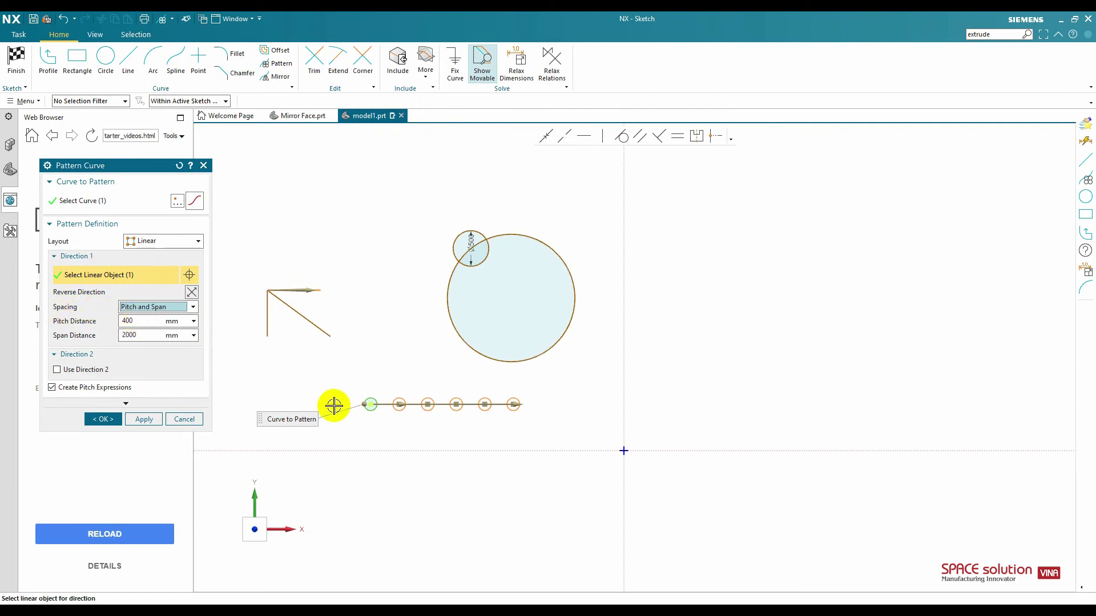
# - Set the pattern's span distance to 3000 mm, keeping the 400 mm pitch distance
pyautogui.click(146, 322)
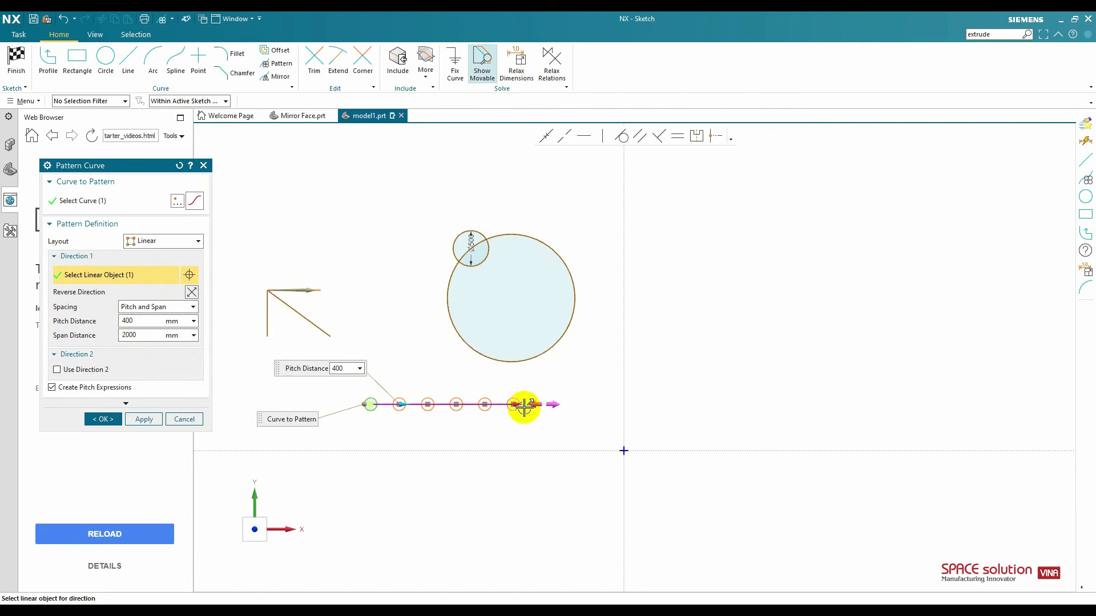
pyautogui.doubleClick(151, 335)
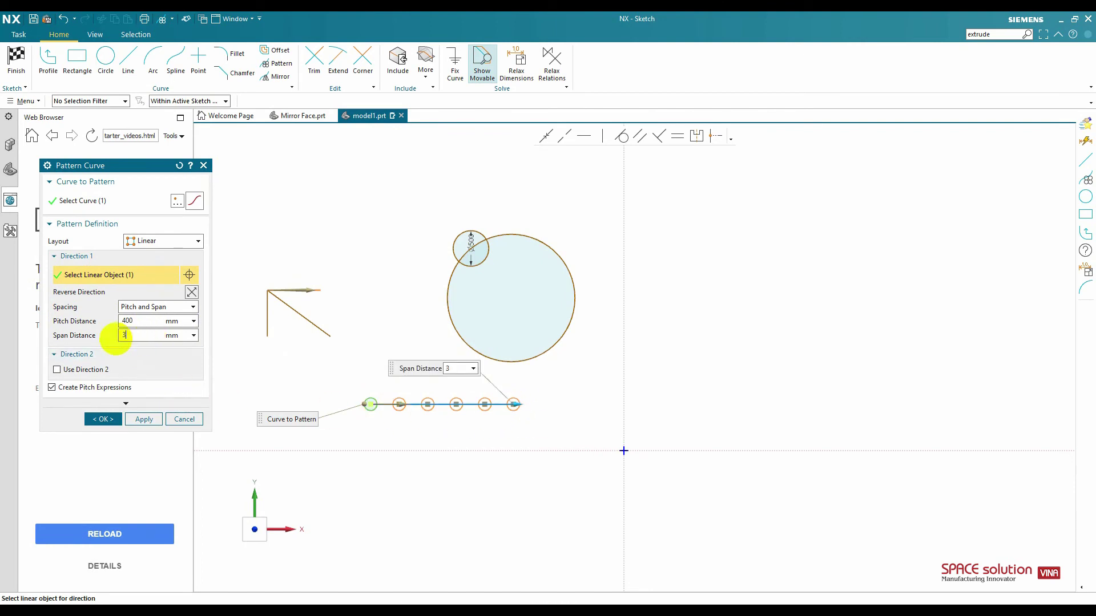
pyautogui.press('Return')
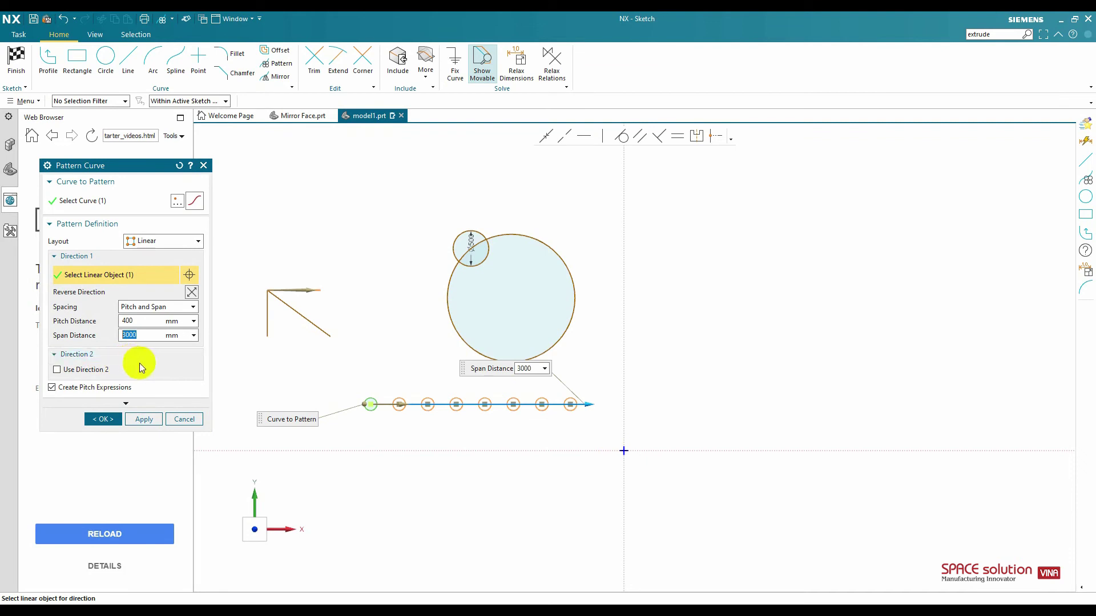
# - Enable Direction 2 in the linear pattern and use the short vertical line as its direction
pyautogui.click(157, 244)
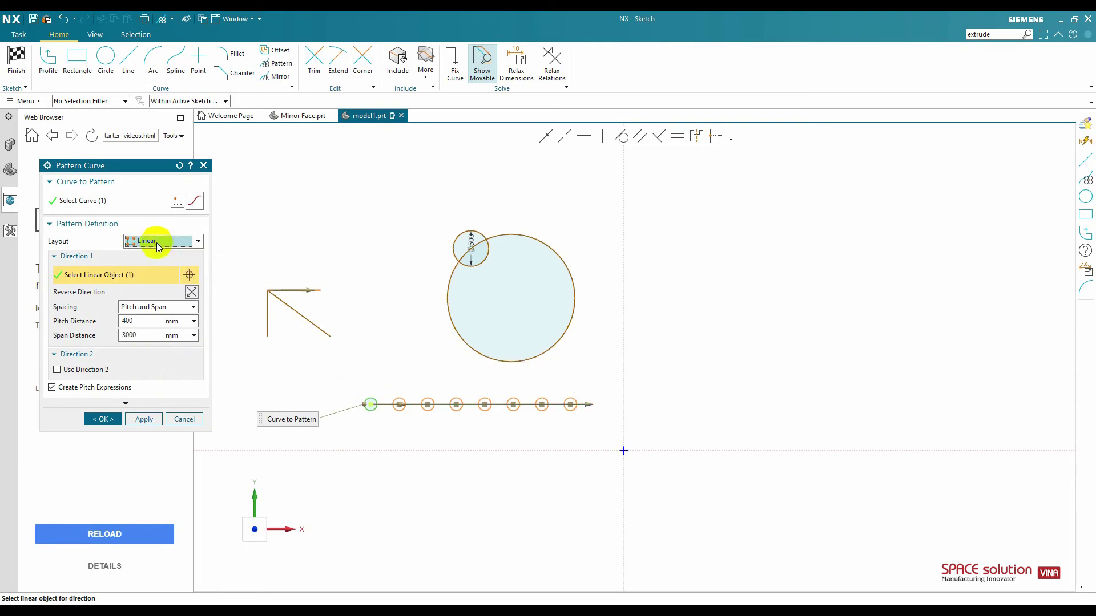
pyautogui.click(58, 371)
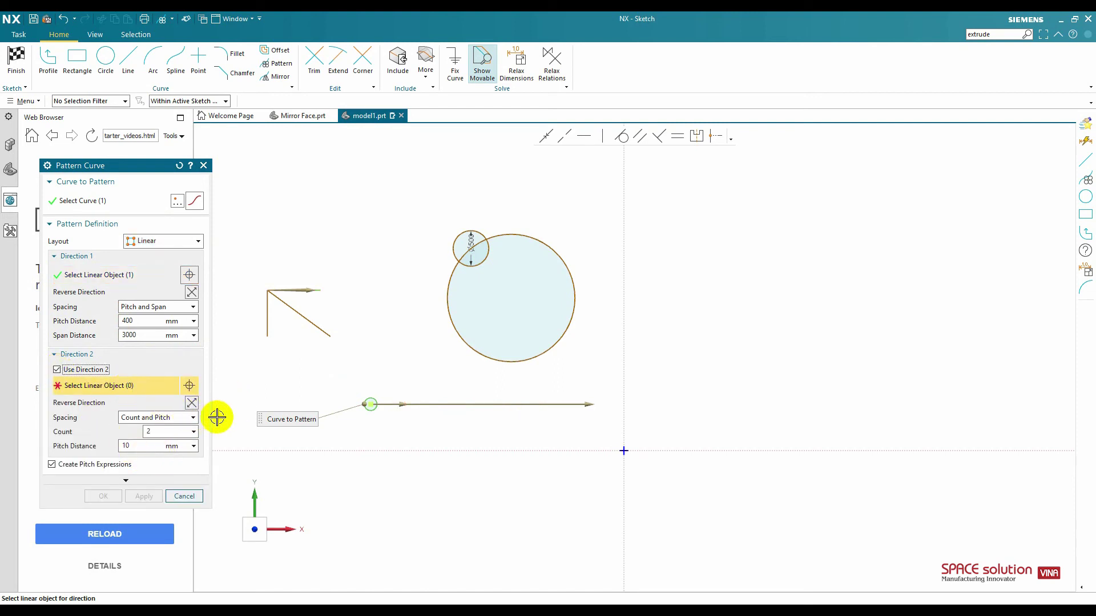
pyautogui.click(271, 313)
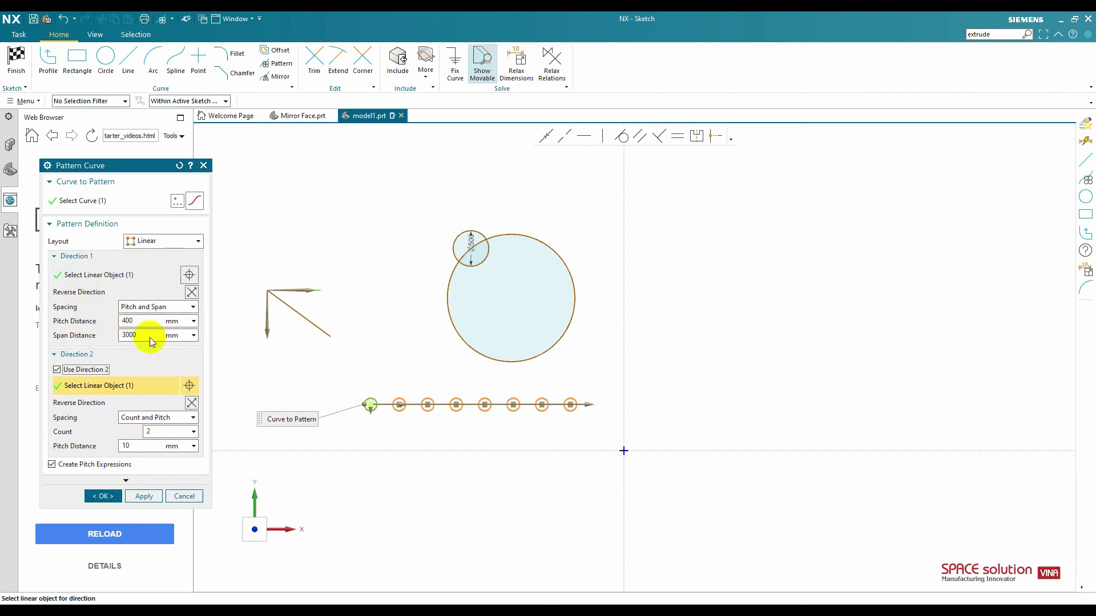
# - Set Direction 2 to Count and Span spacing with a count of 3 and a 100 mm span distance, and apply the pattern
pyautogui.click(160, 420)
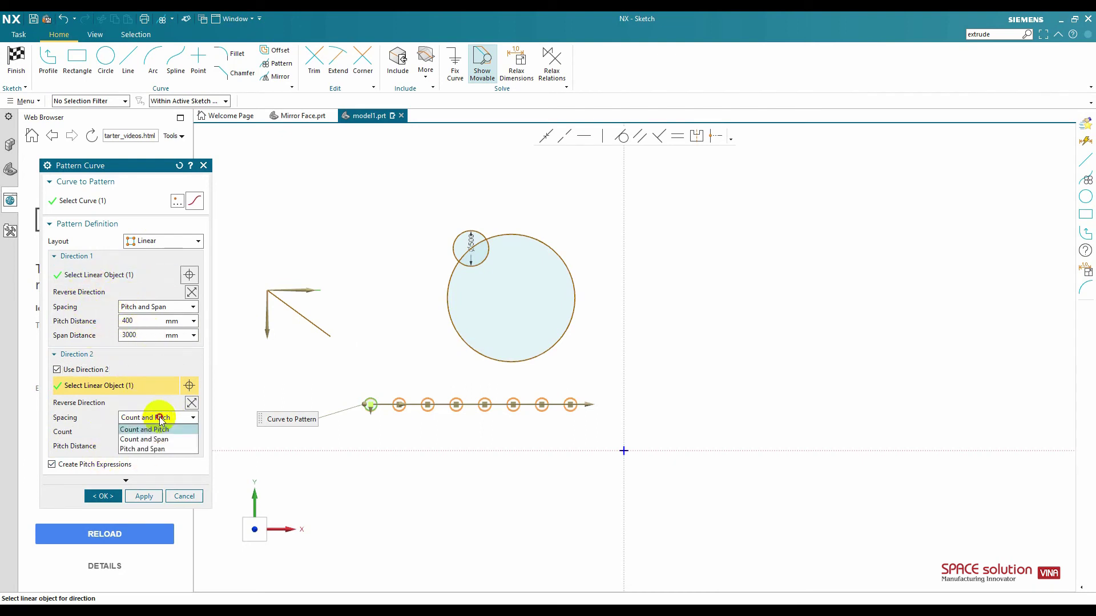
pyautogui.click(153, 438)
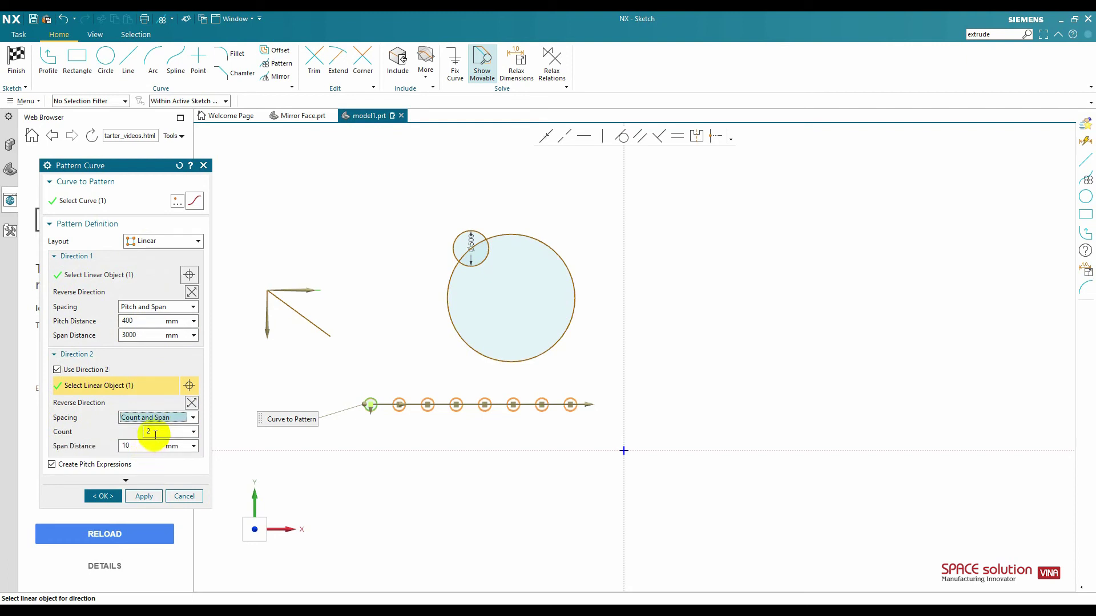
pyautogui.doubleClick(156, 433)
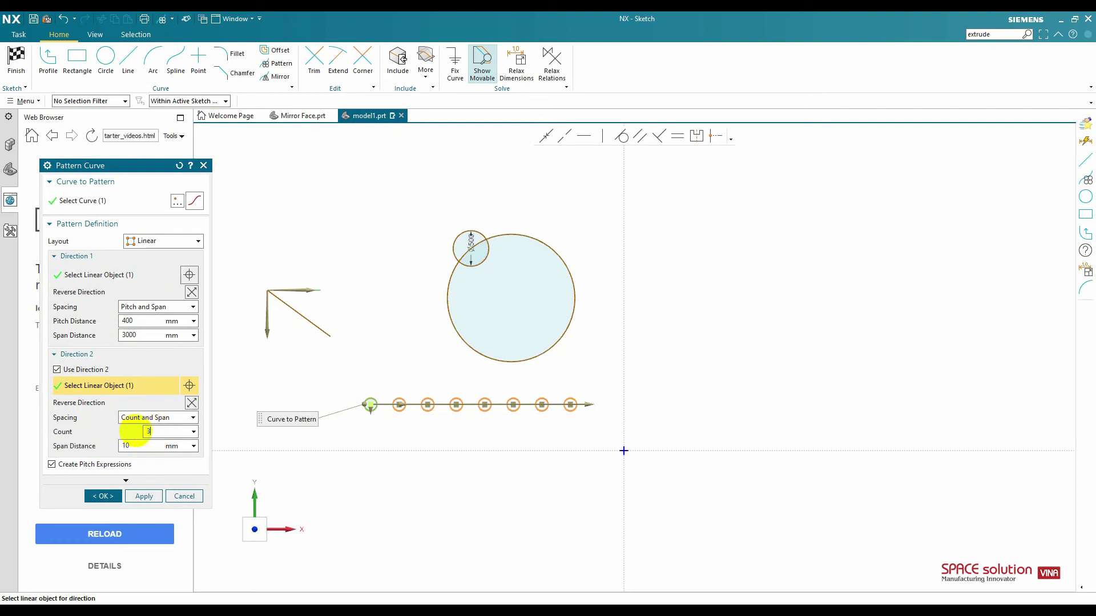
pyautogui.doubleClick(139, 446)
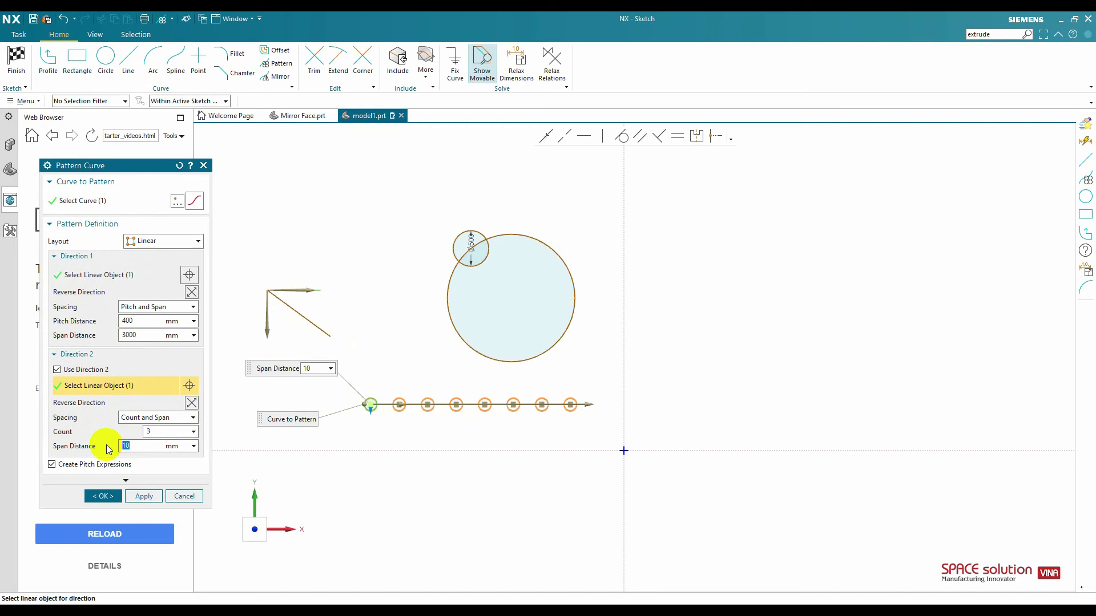
pyautogui.click(144, 496)
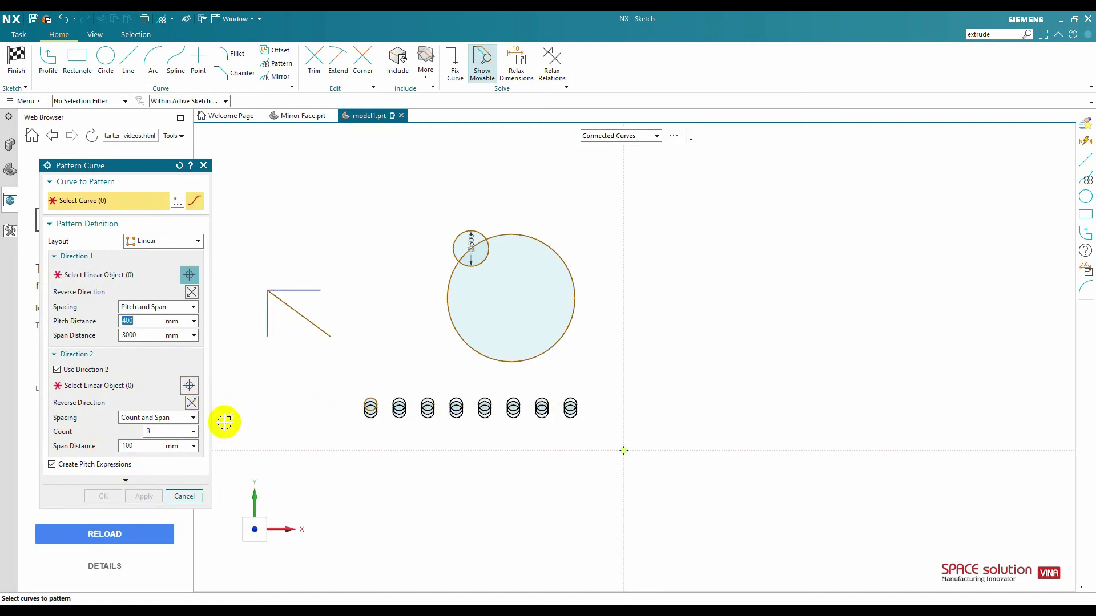
# - Close Pattern Curve and select the active sketch in the part's model history
pyautogui.scroll(3, 387, 405)
pyautogui.doubleClick(137, 447)
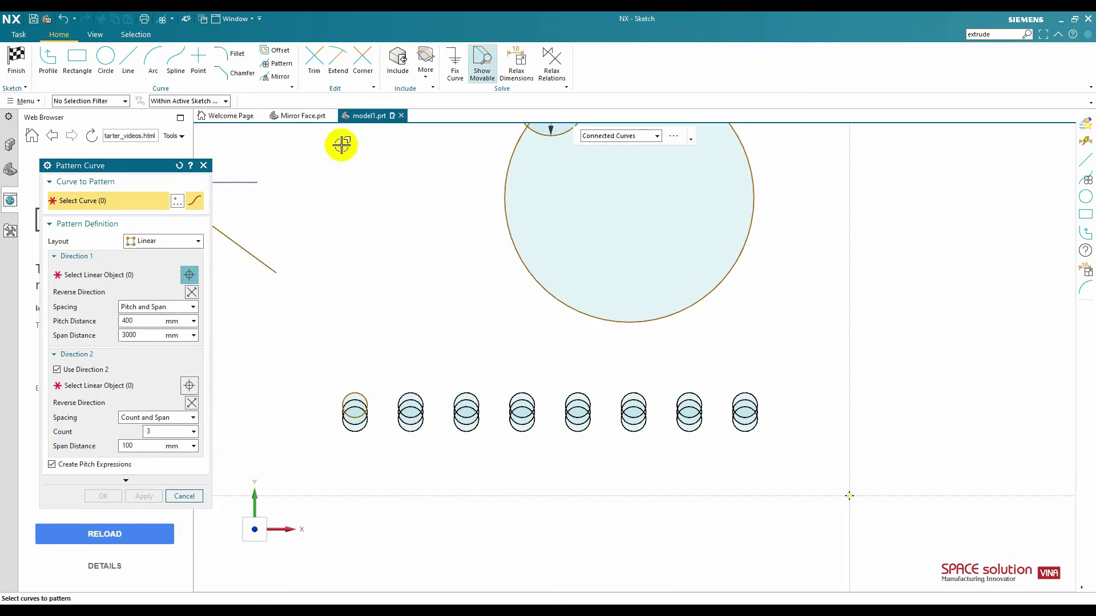
pyautogui.click(204, 165)
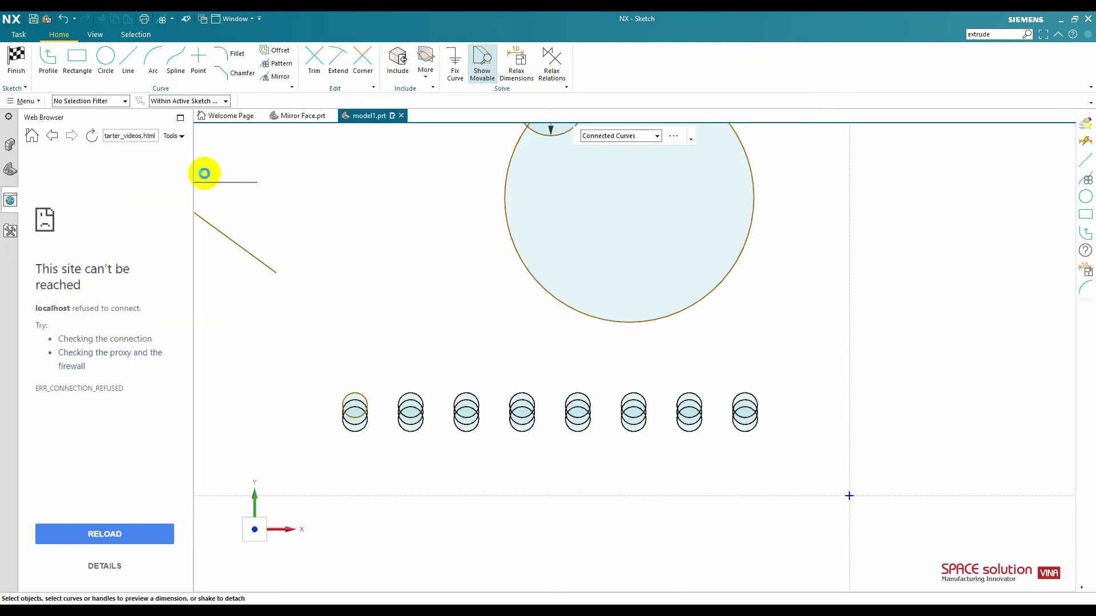
pyautogui.click(10, 170)
pyautogui.click(98, 212)
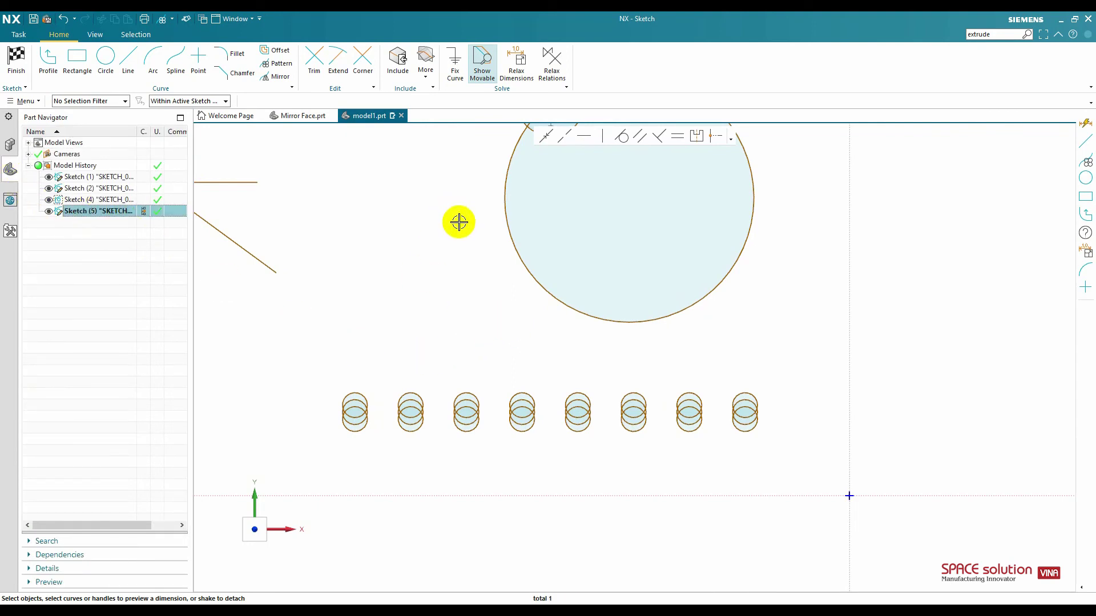
pyautogui.click(277, 66)
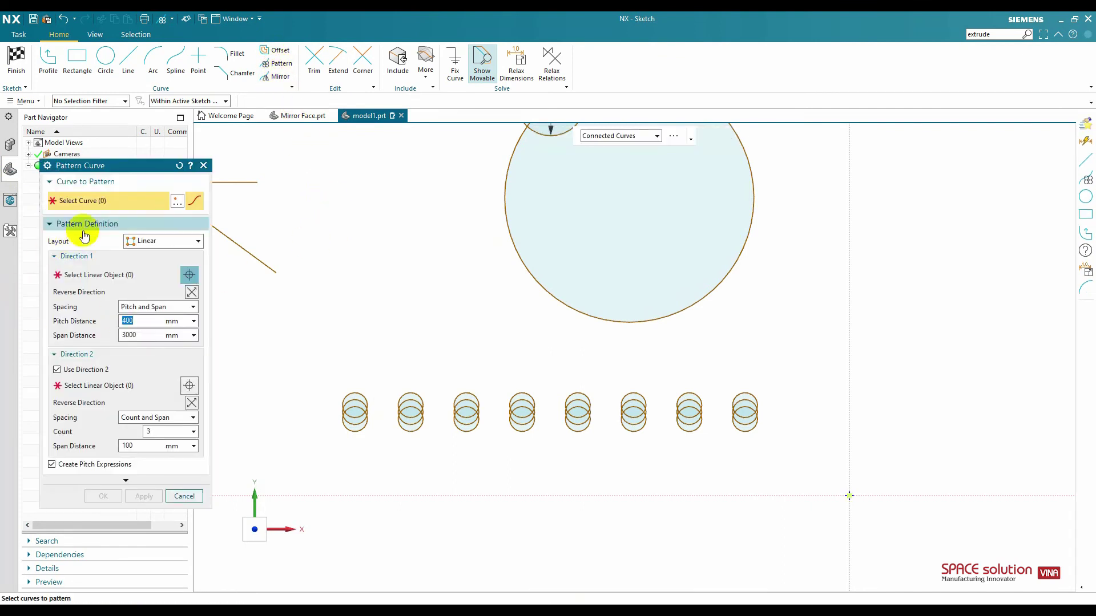
pyautogui.click(162, 240)
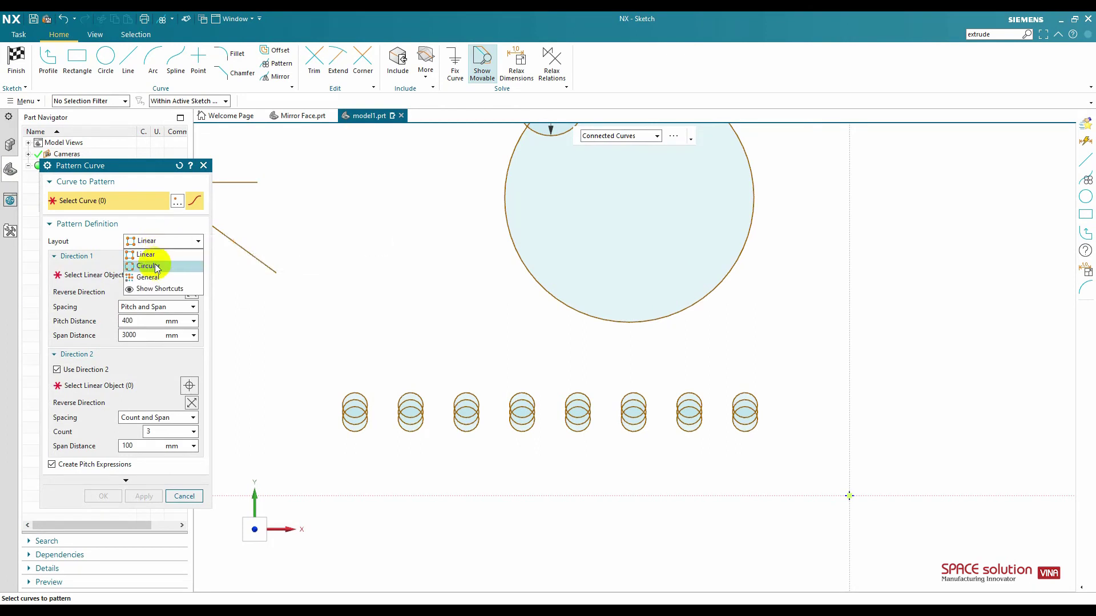
pyautogui.click(156, 266)
pyautogui.scroll(3, 562, 339)
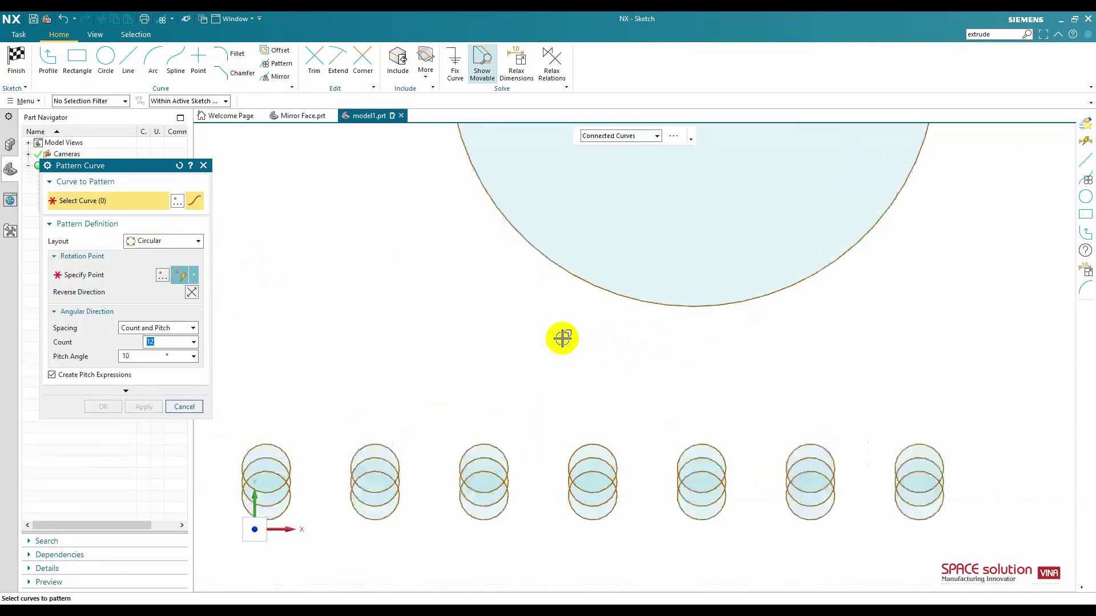
pyautogui.scroll(-3, 563, 339)
pyautogui.keyDown('shift'); pyautogui.moveTo(587, 215); pyautogui.dragTo(579, 294, button='middle'); pyautogui.keyUp('shift')
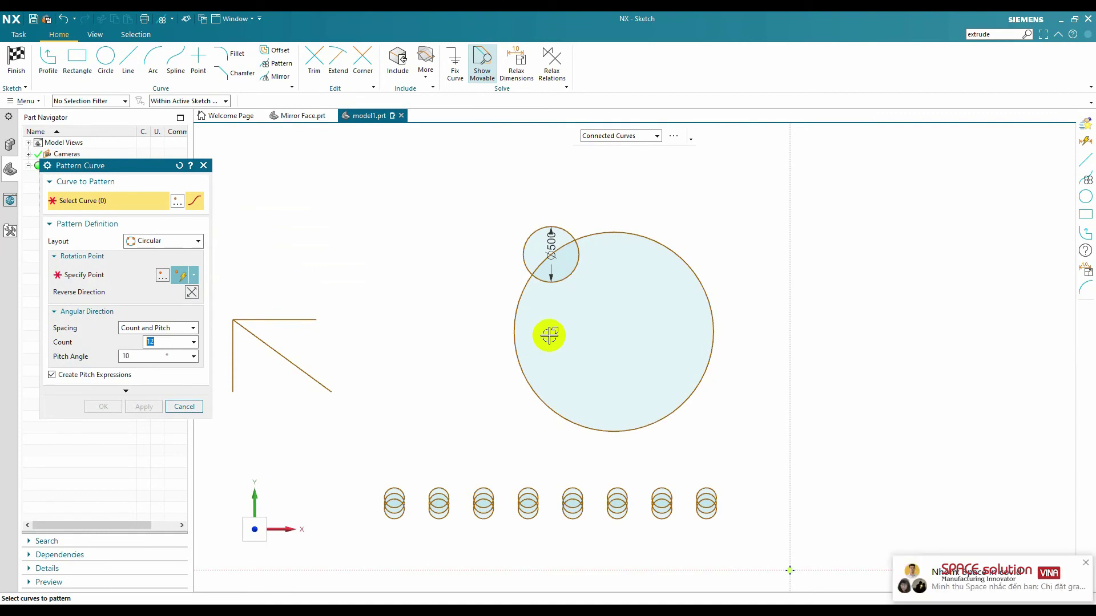
pyautogui.press('Escape')
# - Reset Pattern Curve and set up a Circular pattern of the 500 mm circle around the large circle's center
pyautogui.click(178, 166)
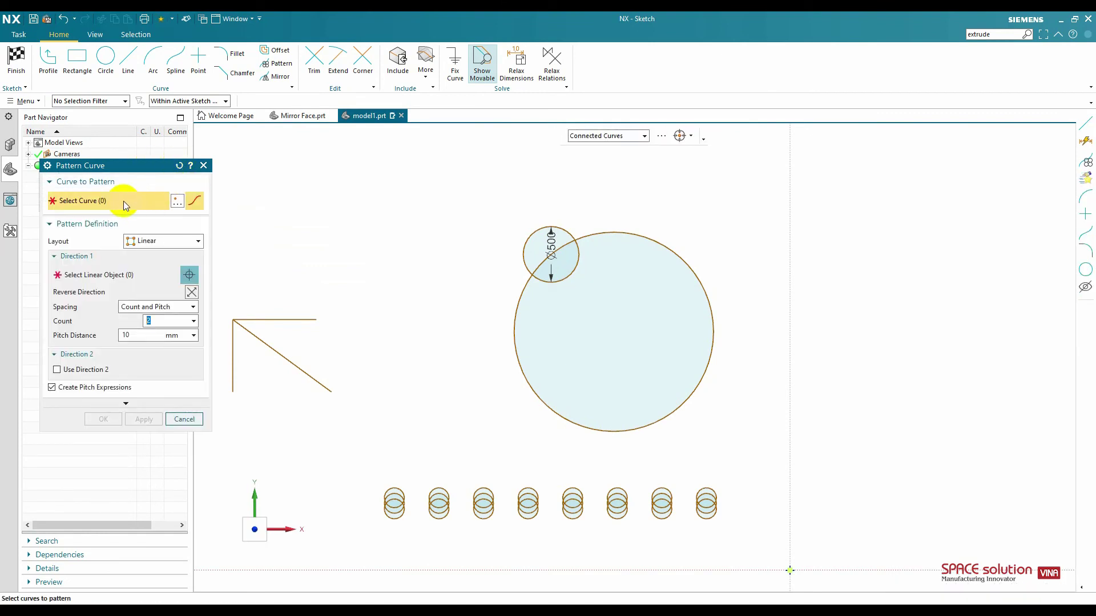
pyautogui.click(565, 231)
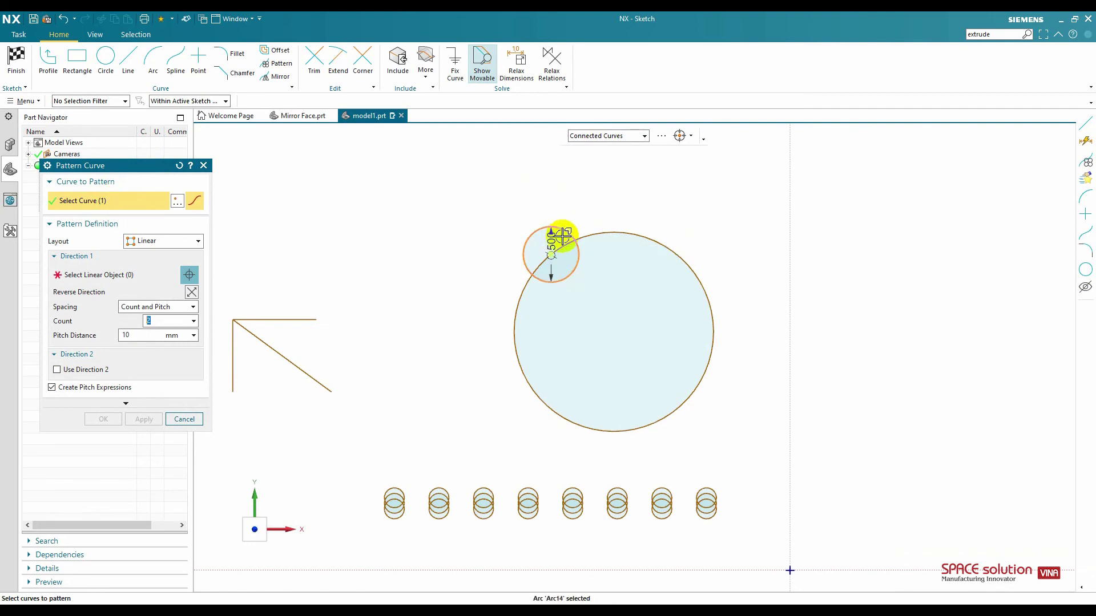
pyautogui.click(146, 241)
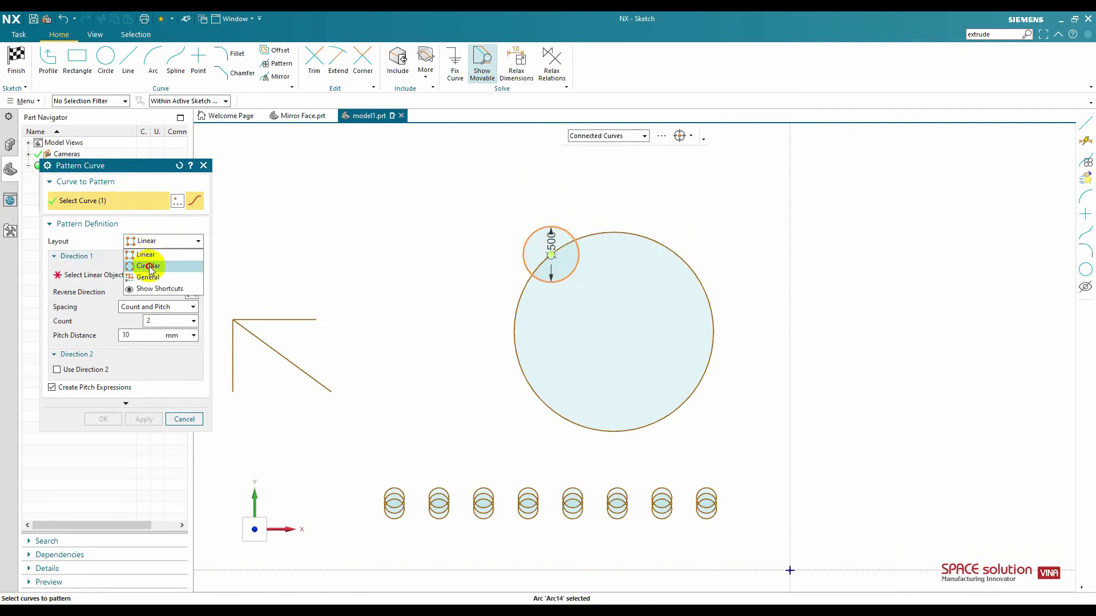
pyautogui.click(149, 266)
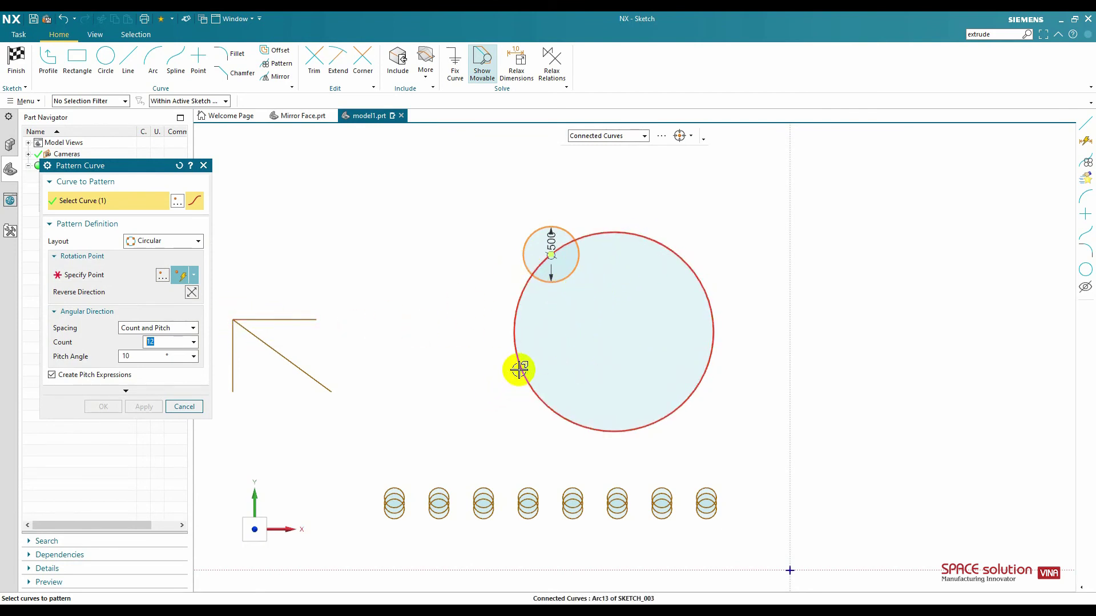
pyautogui.click(80, 275)
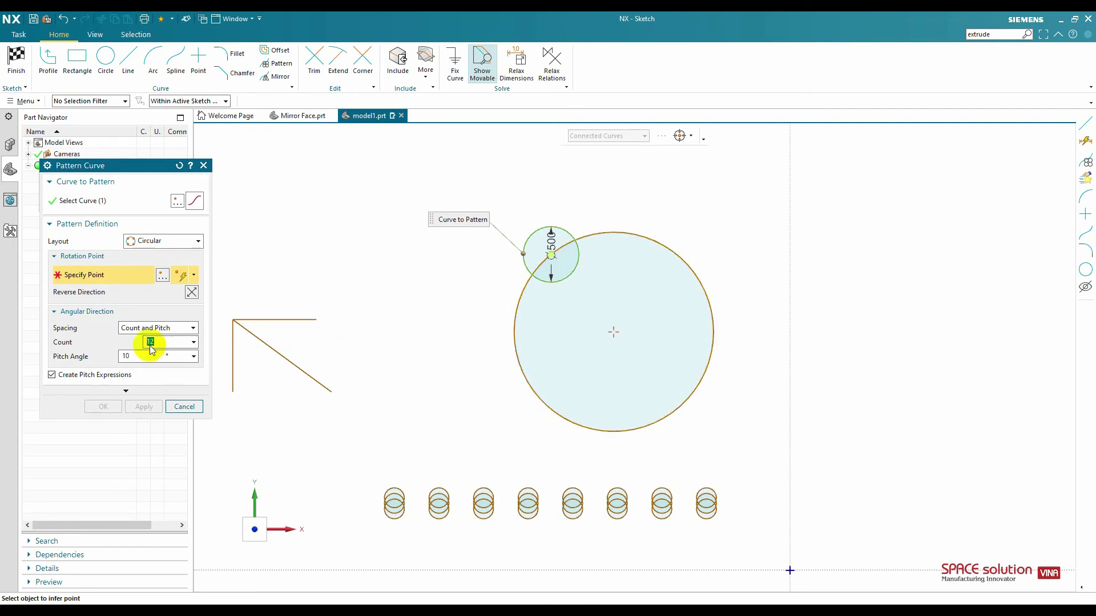
pyautogui.click(194, 276)
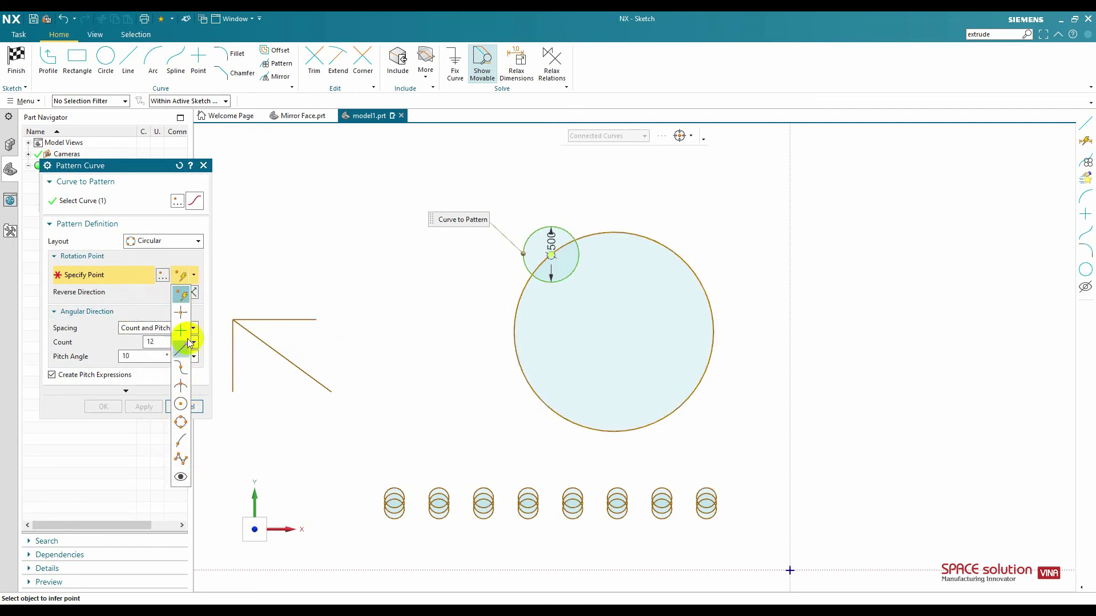
pyautogui.click(119, 278)
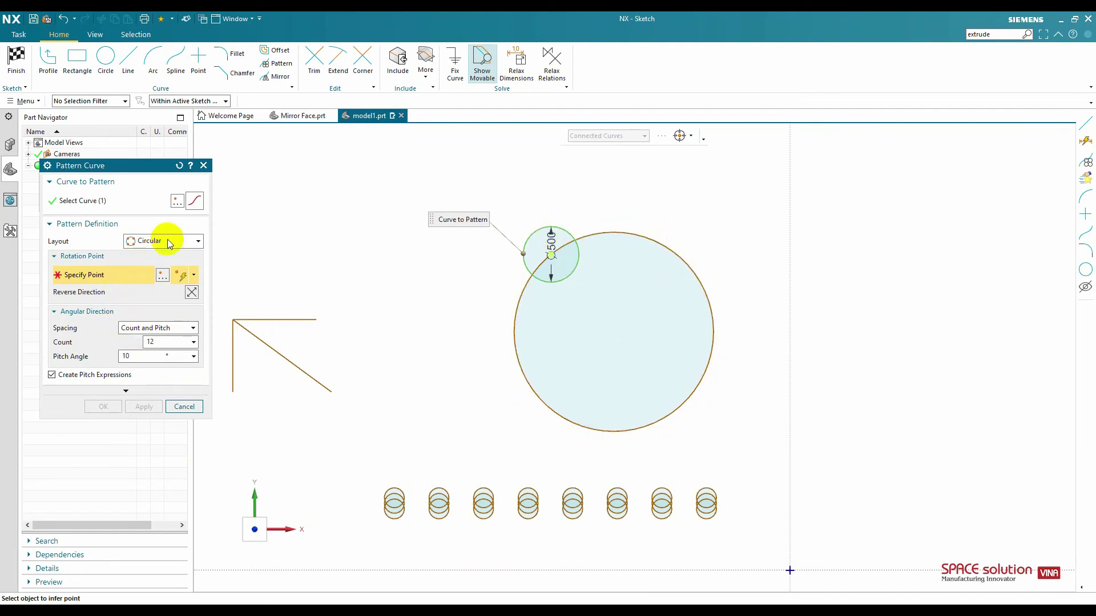
pyautogui.click(515, 350)
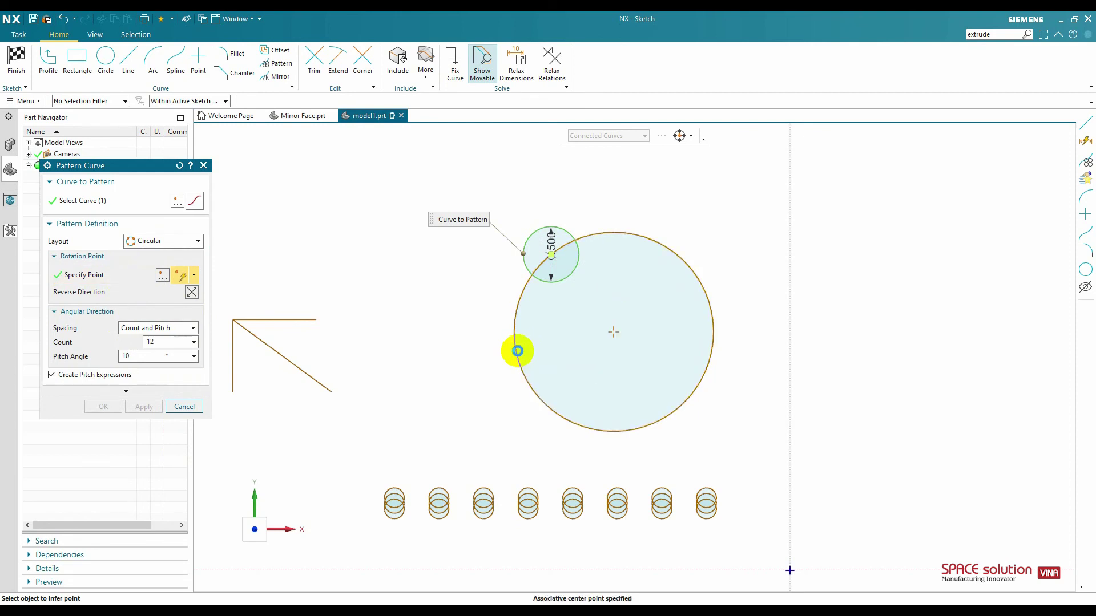
# - Apply the circular pattern with Count and Pitch spacing, a count of 10 and a 20° pitch angle
pyautogui.click(143, 333)
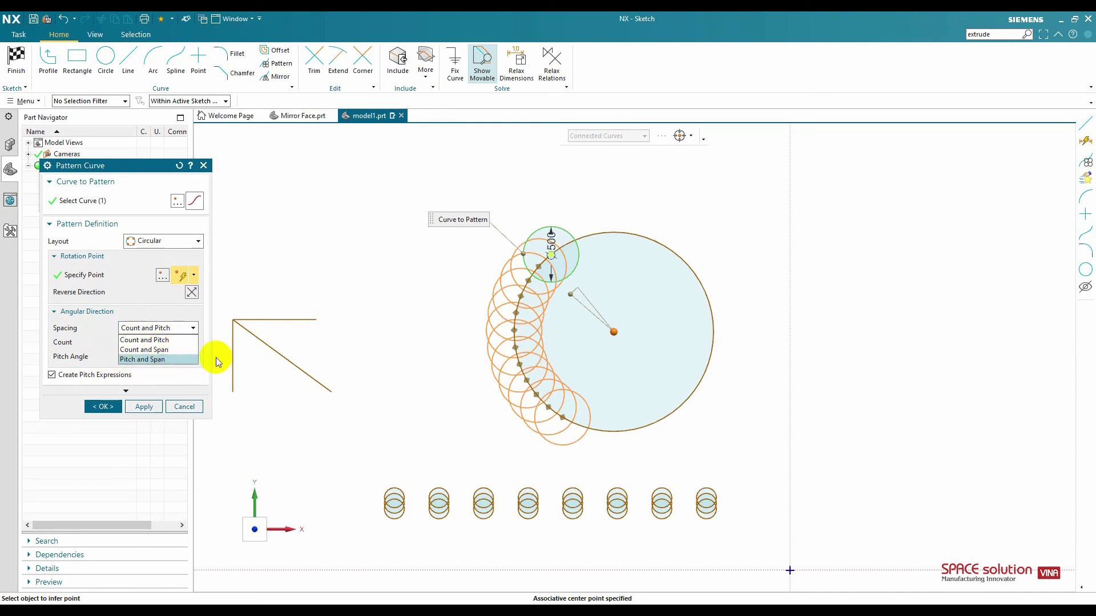
pyautogui.click(156, 242)
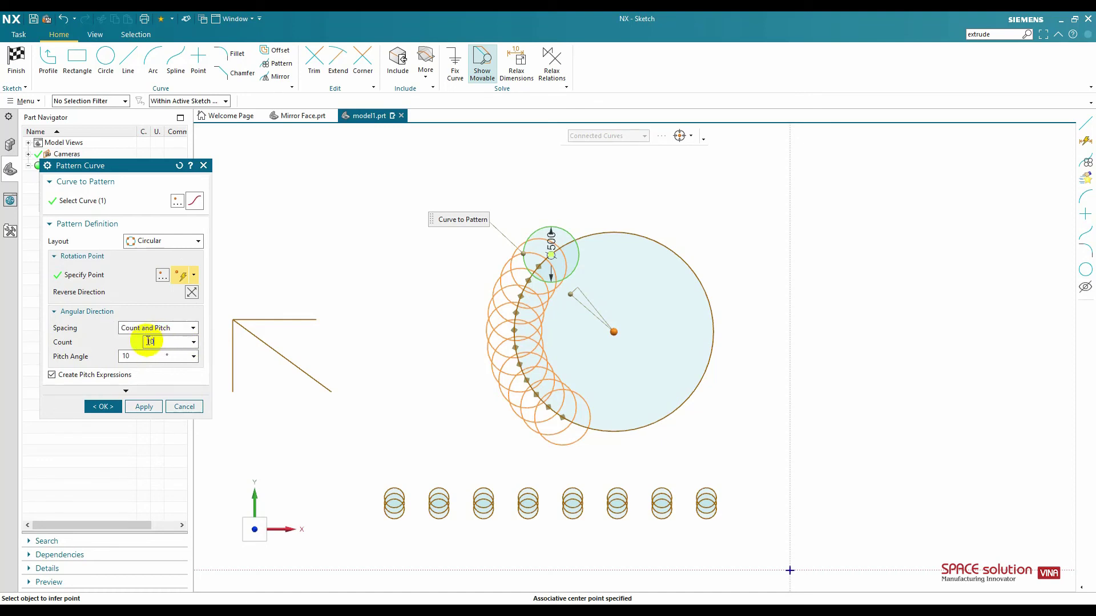
pyautogui.write('10')
pyautogui.click(133, 356)
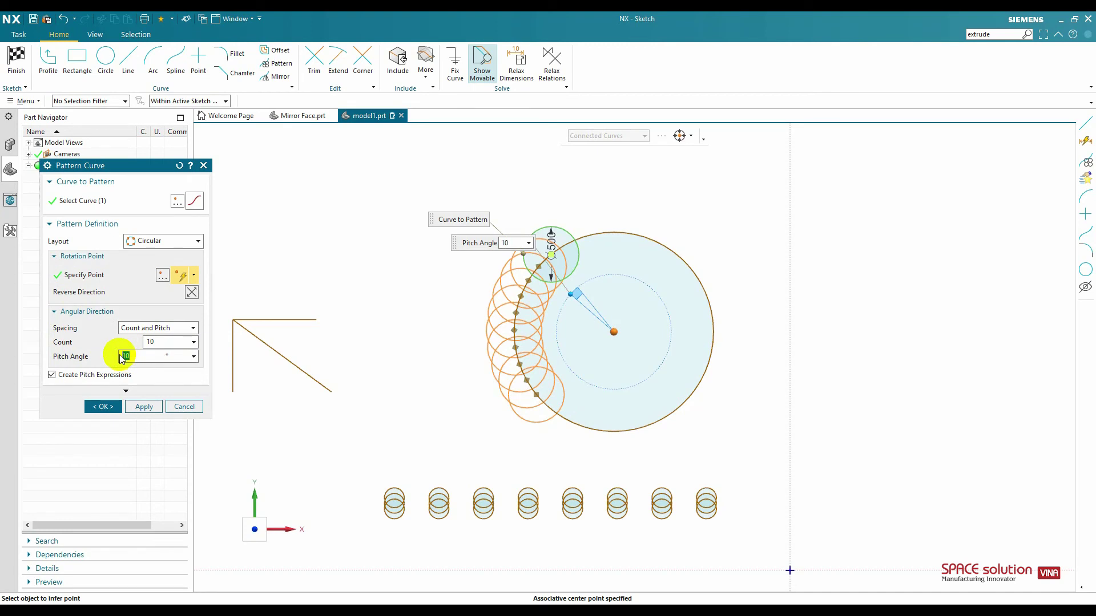
pyautogui.click(143, 406)
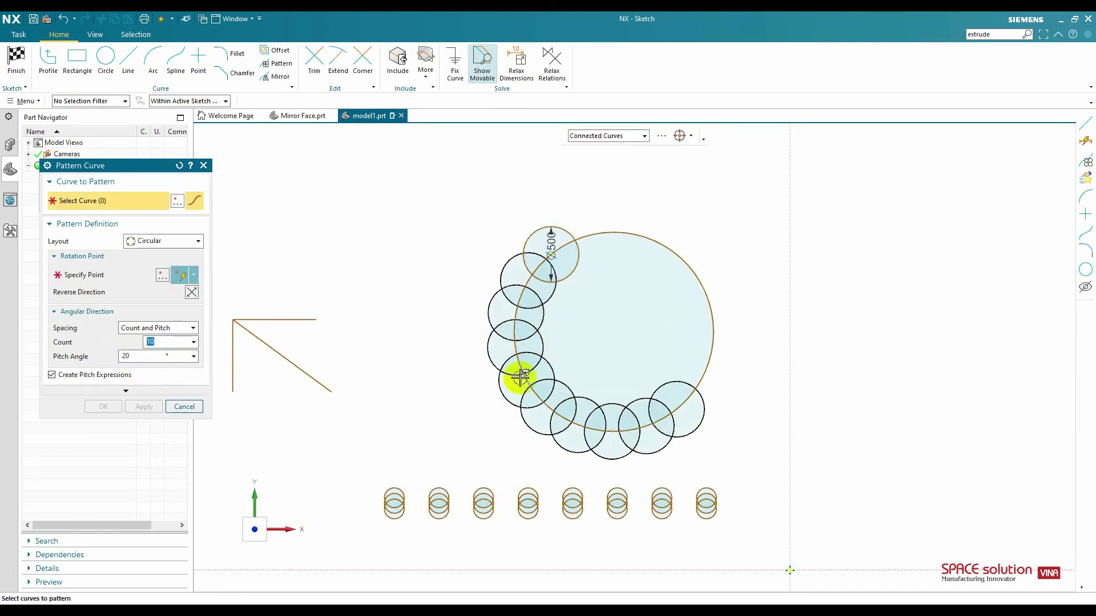
# - Pattern the 500 mm circle again around the large circle's center using Count and Span spacing, count 10 and a 360° span angle
pyautogui.click(172, 329)
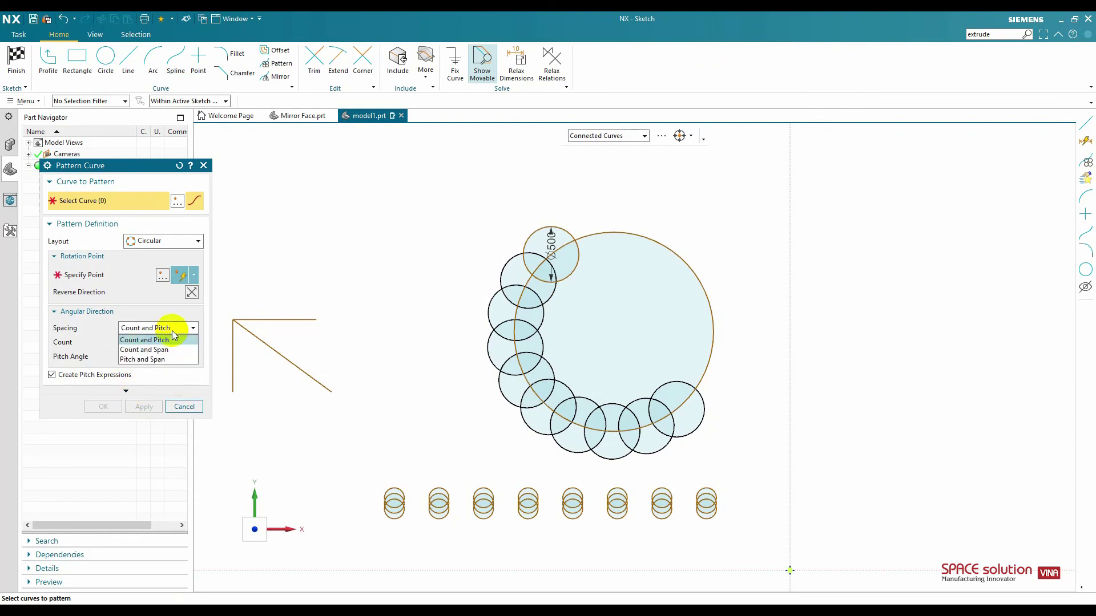
pyautogui.click(165, 341)
pyautogui.click(143, 350)
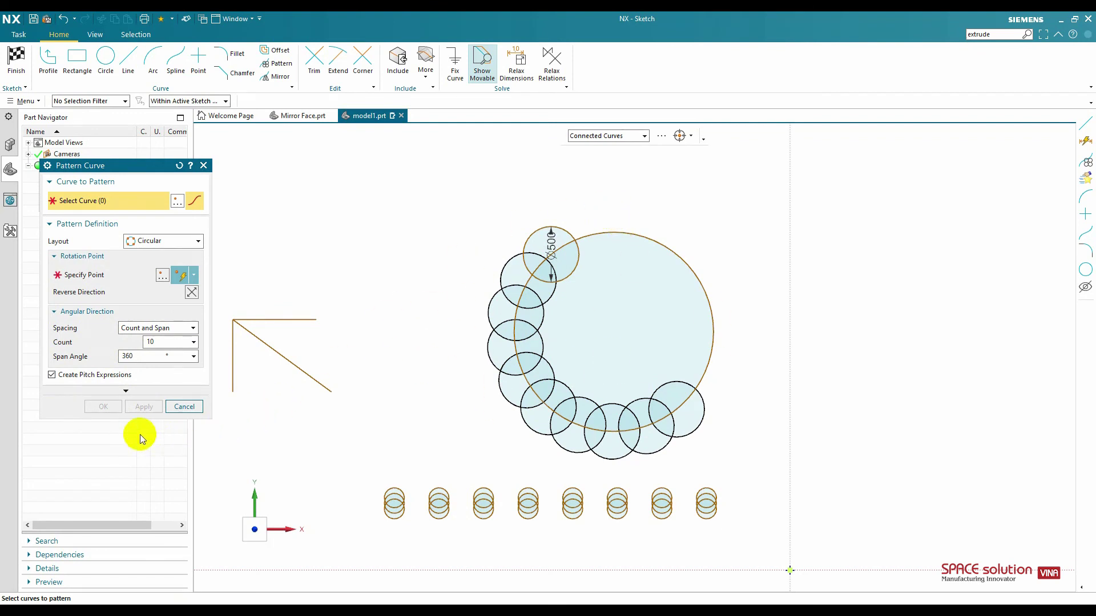
pyautogui.click(108, 275)
pyautogui.click(100, 202)
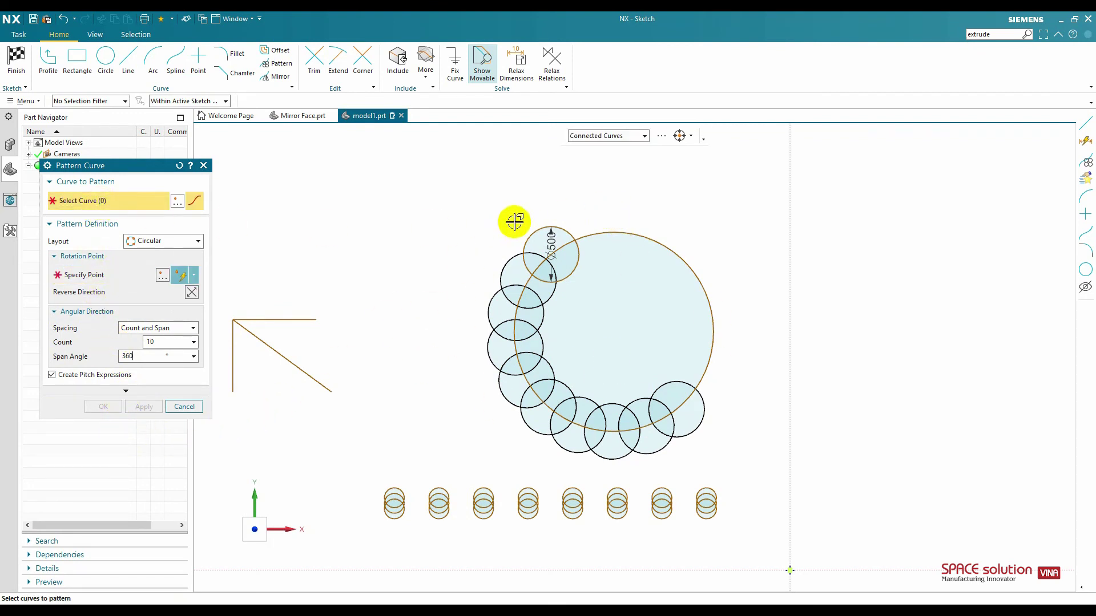
pyautogui.click(552, 227)
pyautogui.click(80, 276)
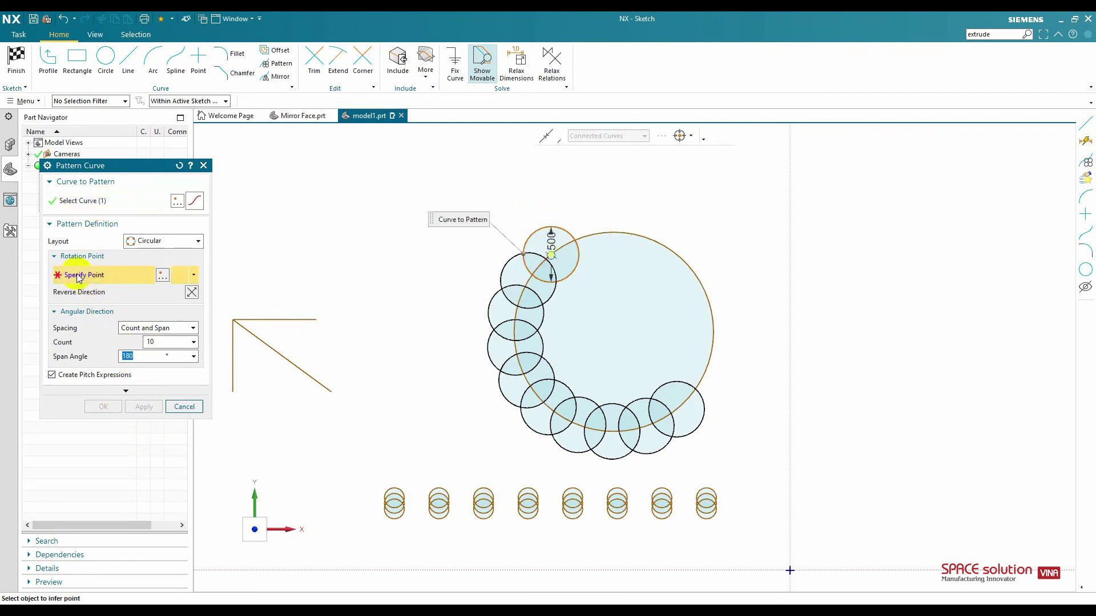
pyautogui.click(663, 245)
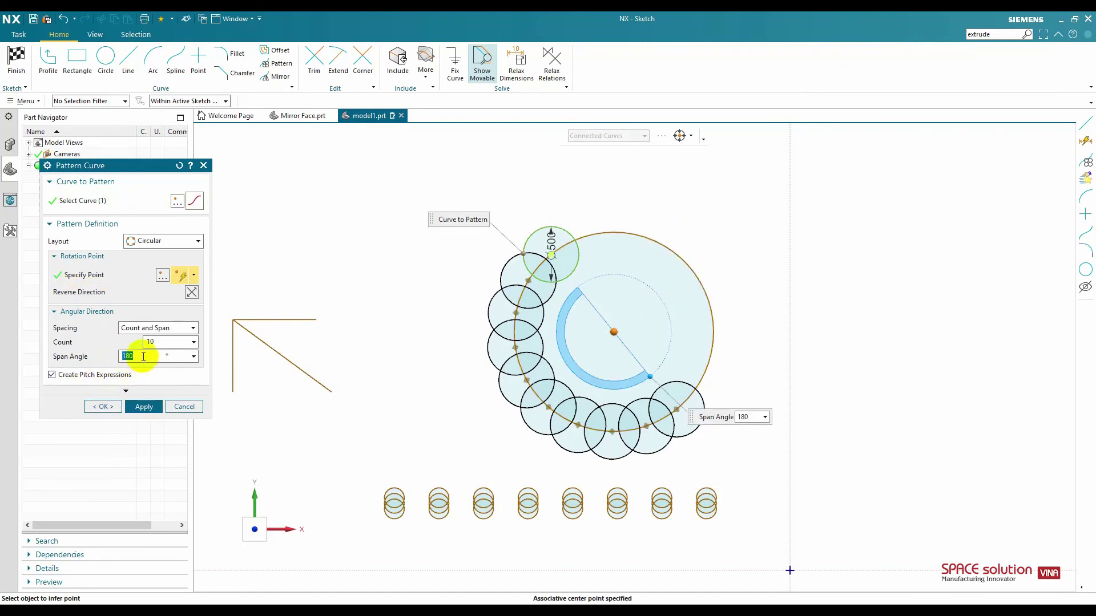
pyautogui.click(103, 407)
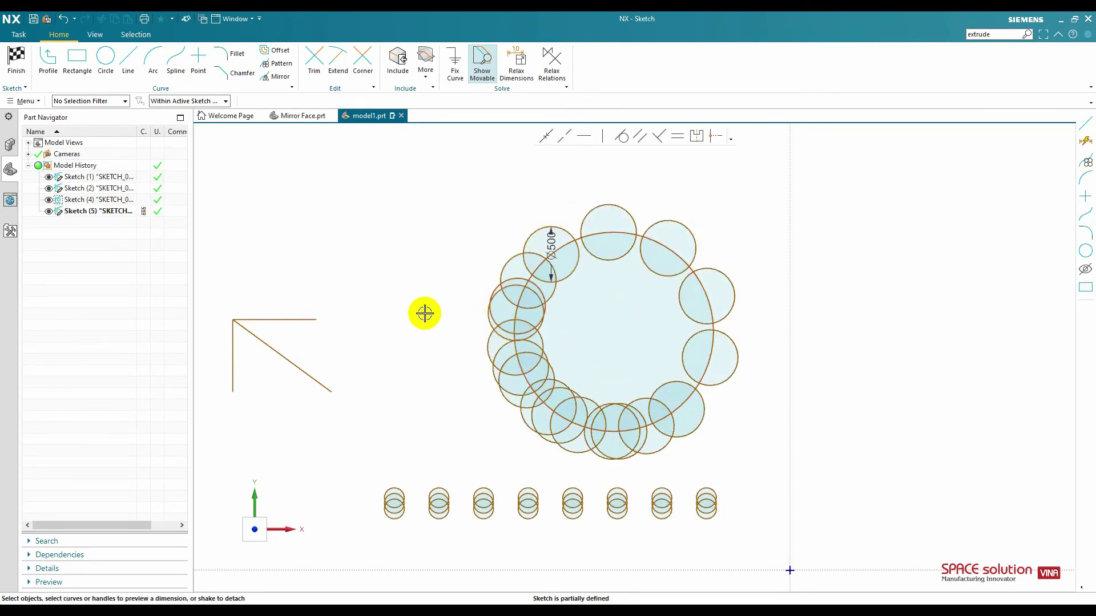
# - Draw four loose lines above and across the angled lines, and trim the overhanging ends of the upper slanted line and the horizontal line
pyautogui.press('l')
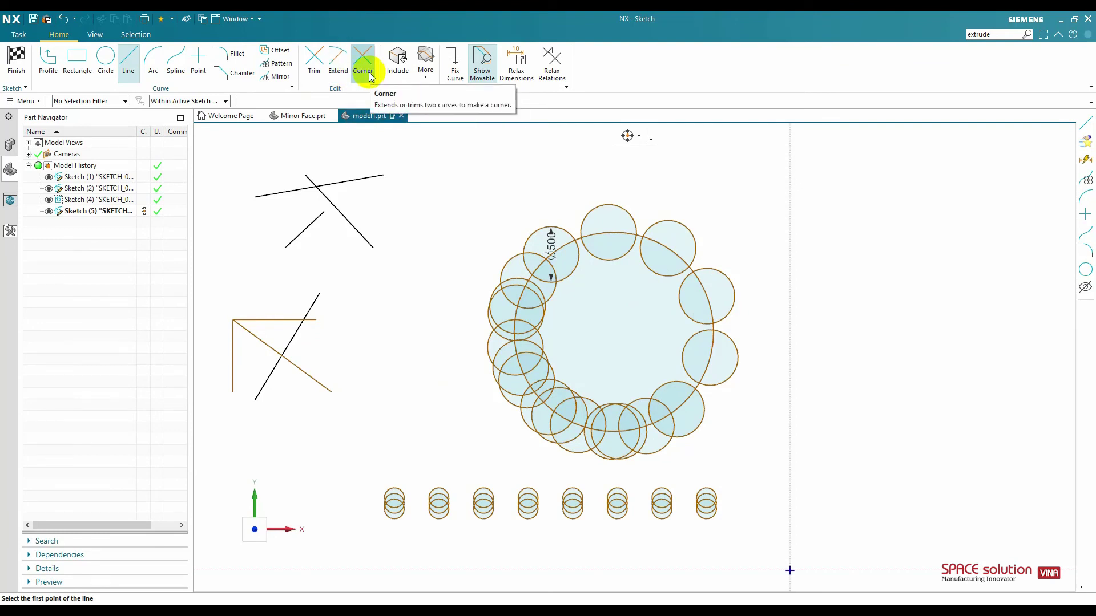
pyautogui.click(313, 71)
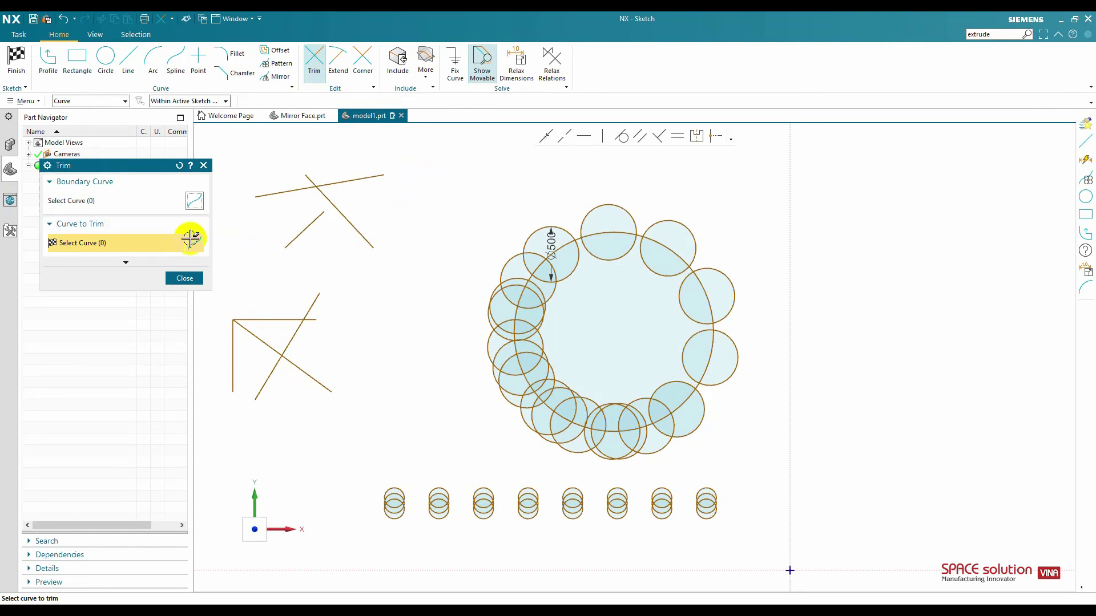
pyautogui.click(336, 181)
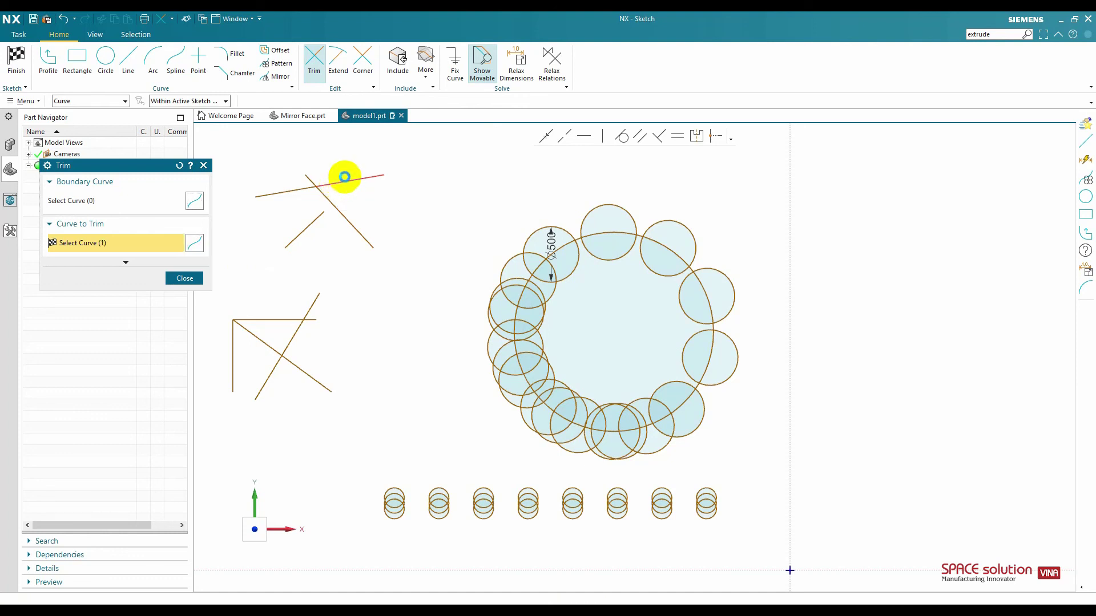
pyautogui.click(311, 319)
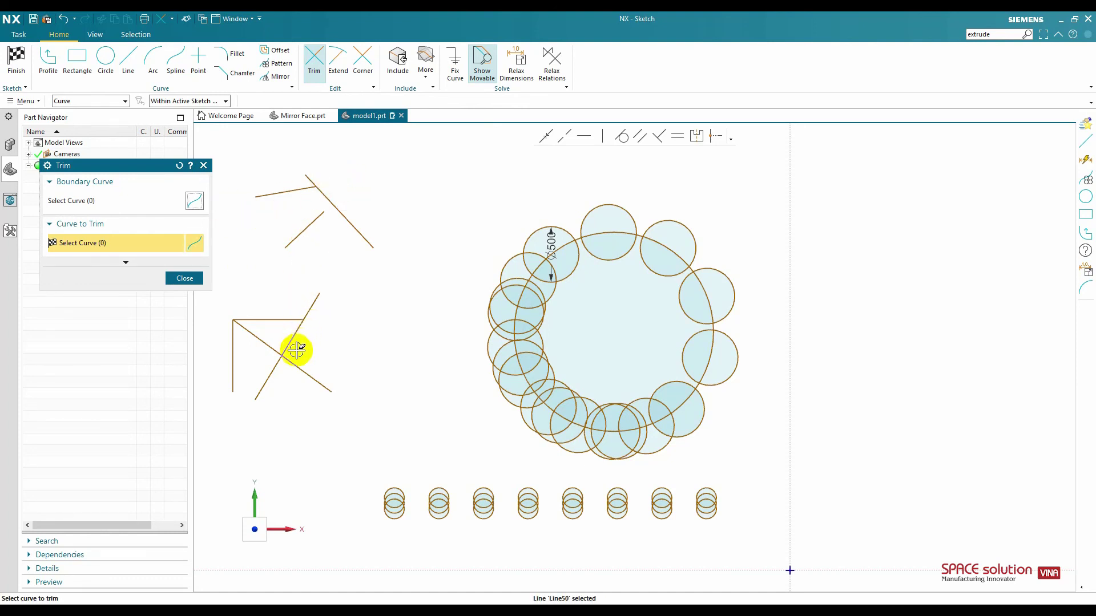
# - Extend the short slanted line to the diagonal line above it, and the horizontal line to the nearest circle of the circular pattern
pyautogui.click(338, 69)
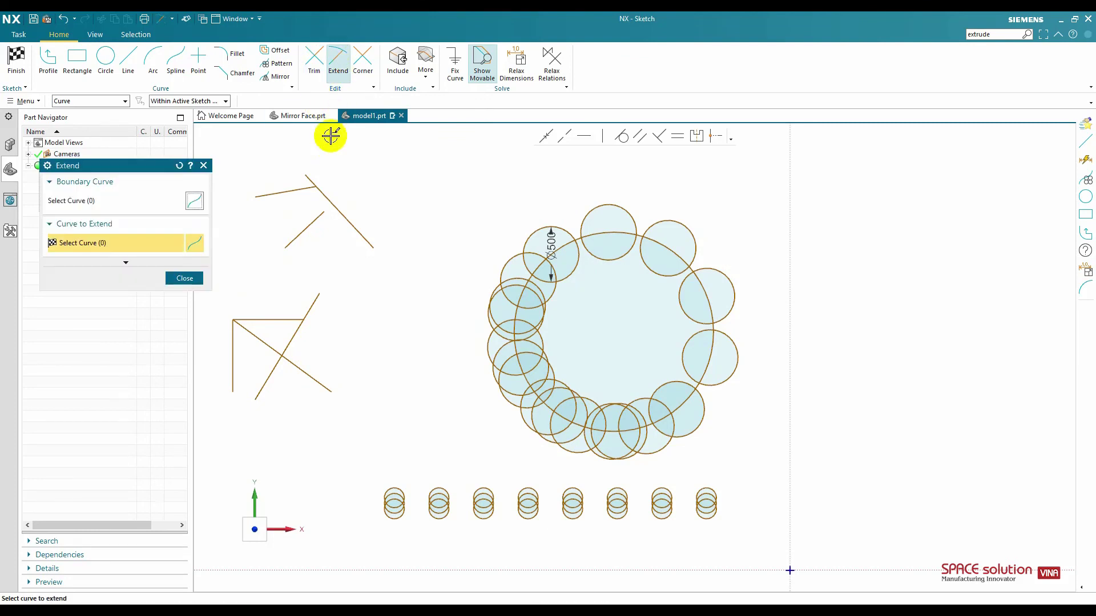
pyautogui.click(313, 217)
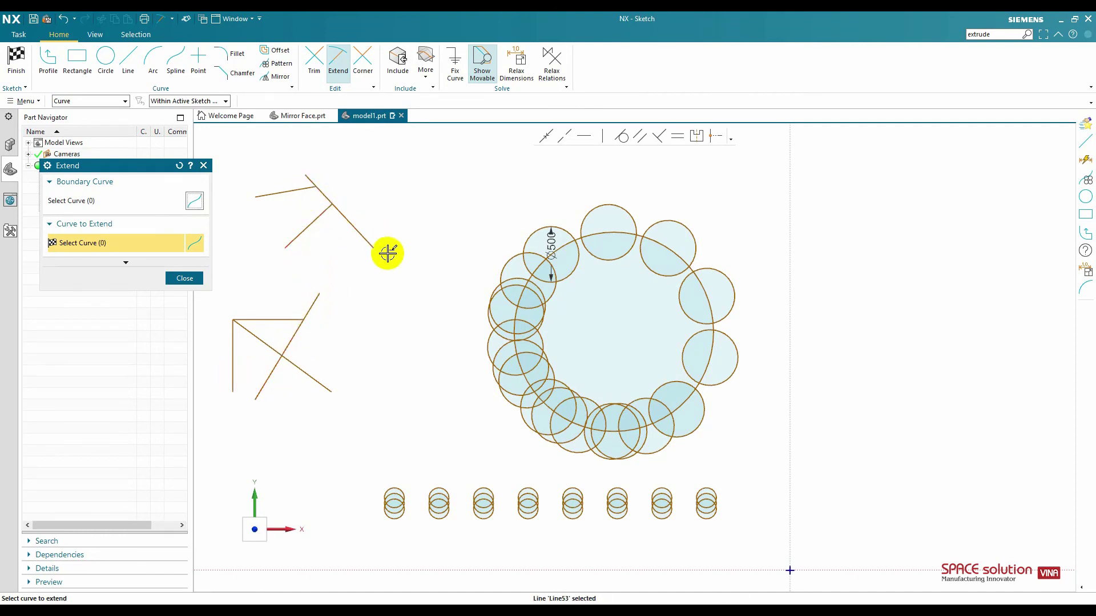
pyautogui.click(283, 320)
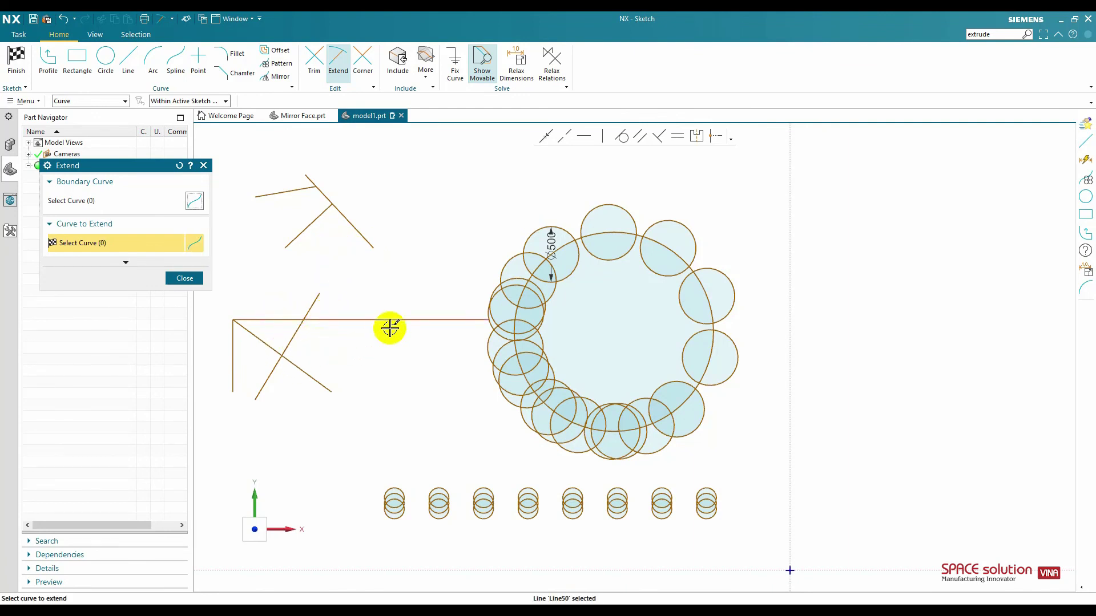
# - Make corners between the lower slanted and horizontal lines and between the short slanted and diagonal lines, and reduce the Corner dialog to fewer options
pyautogui.click(362, 65)
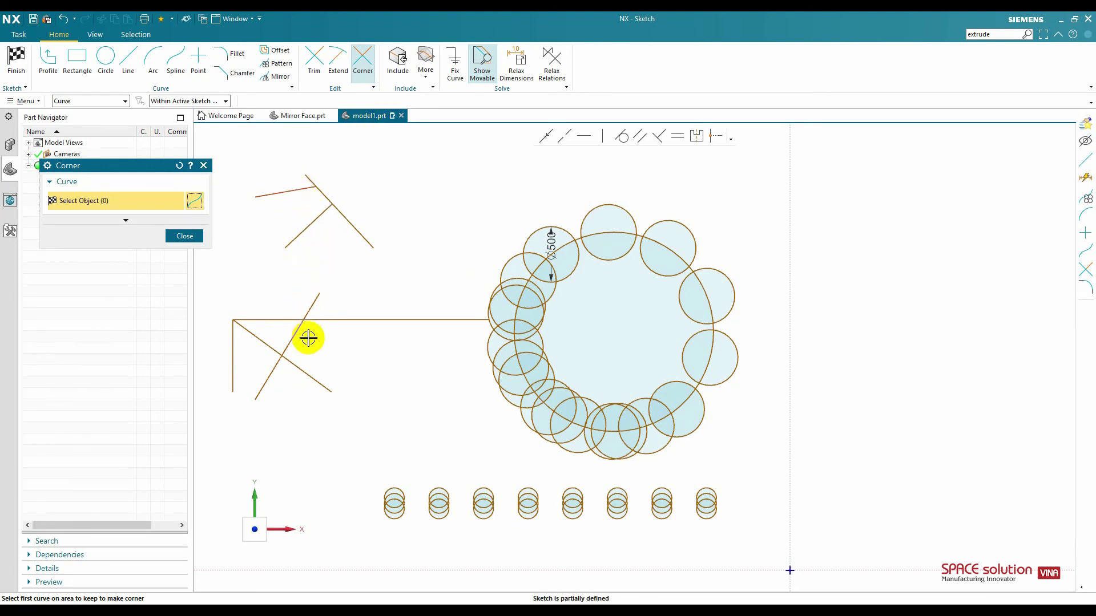
pyautogui.click(314, 300)
pyautogui.click(319, 320)
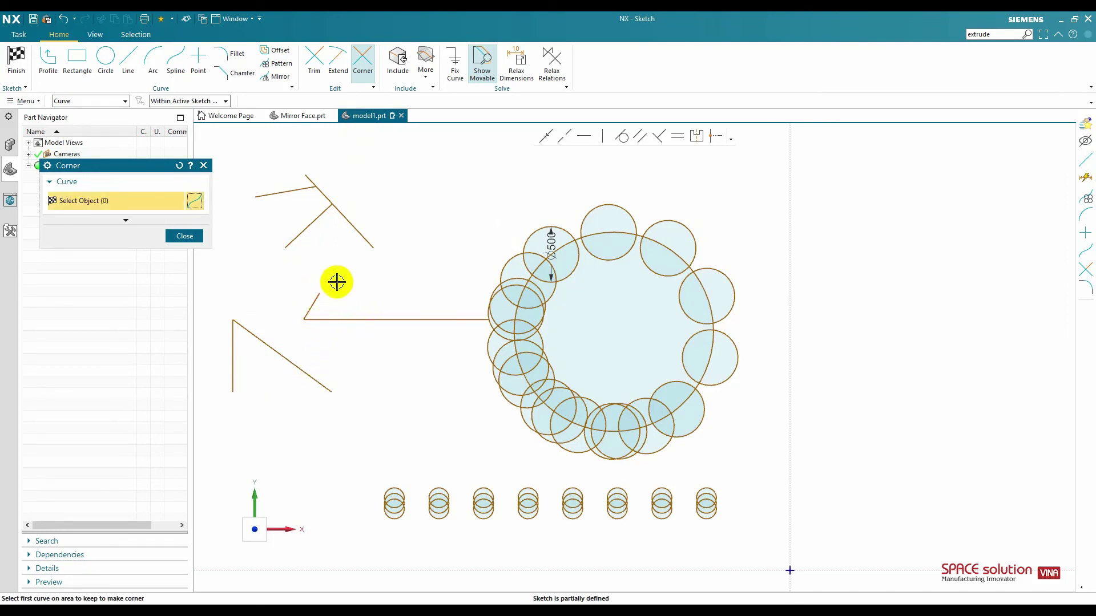
pyautogui.click(315, 218)
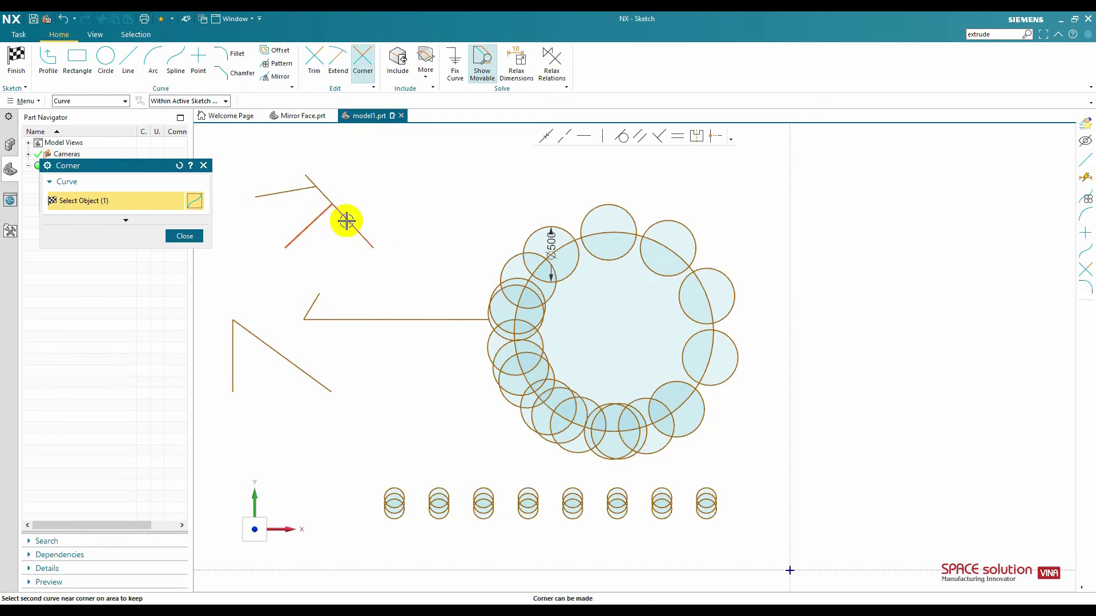
pyautogui.click(345, 220)
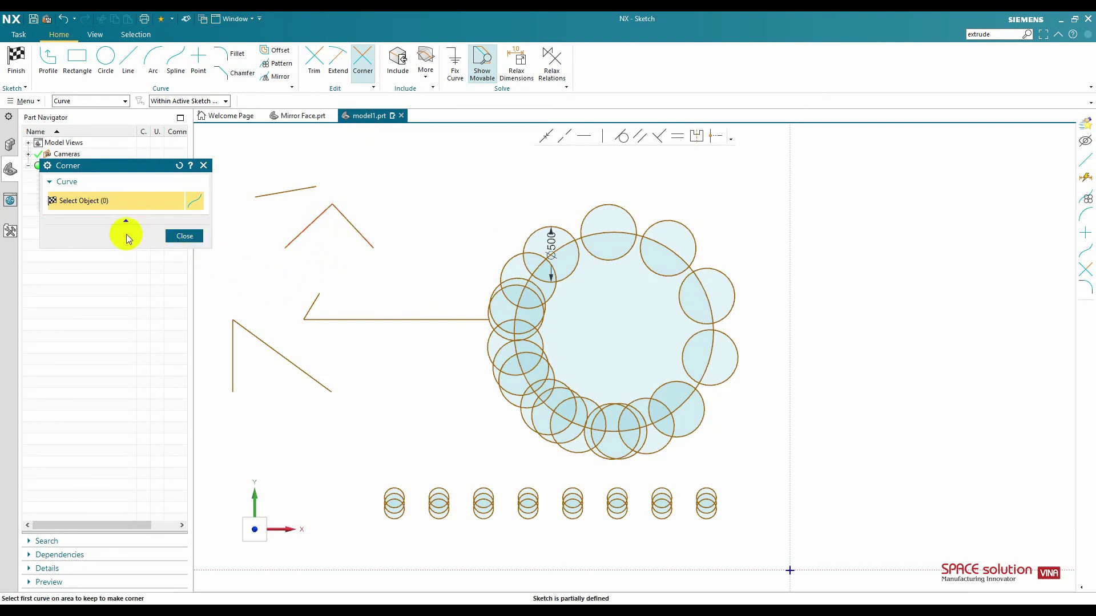
pyautogui.click(48, 169)
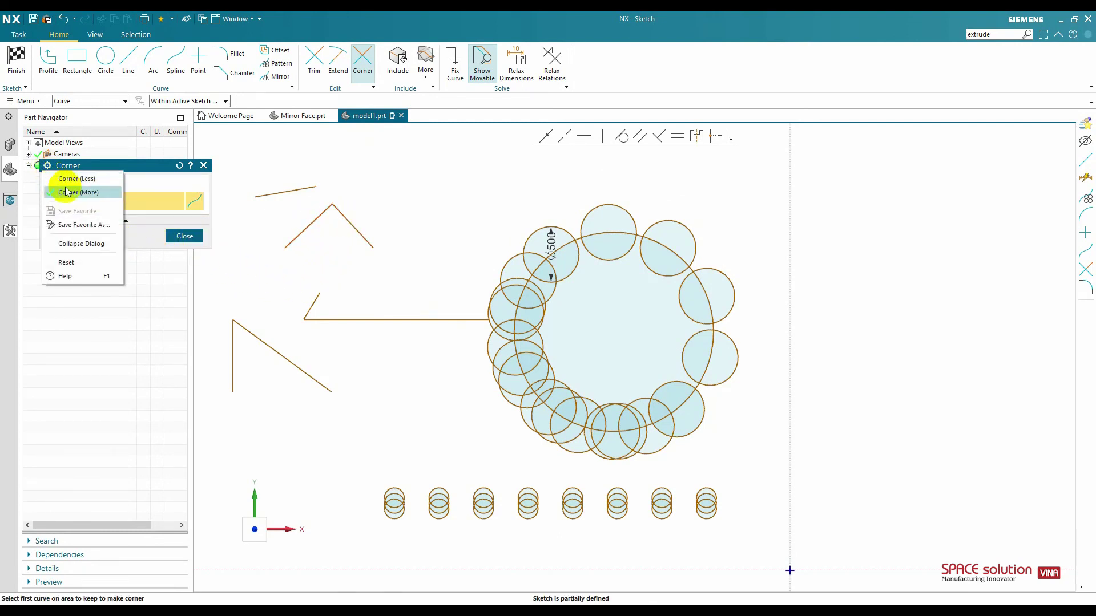
pyautogui.click(74, 179)
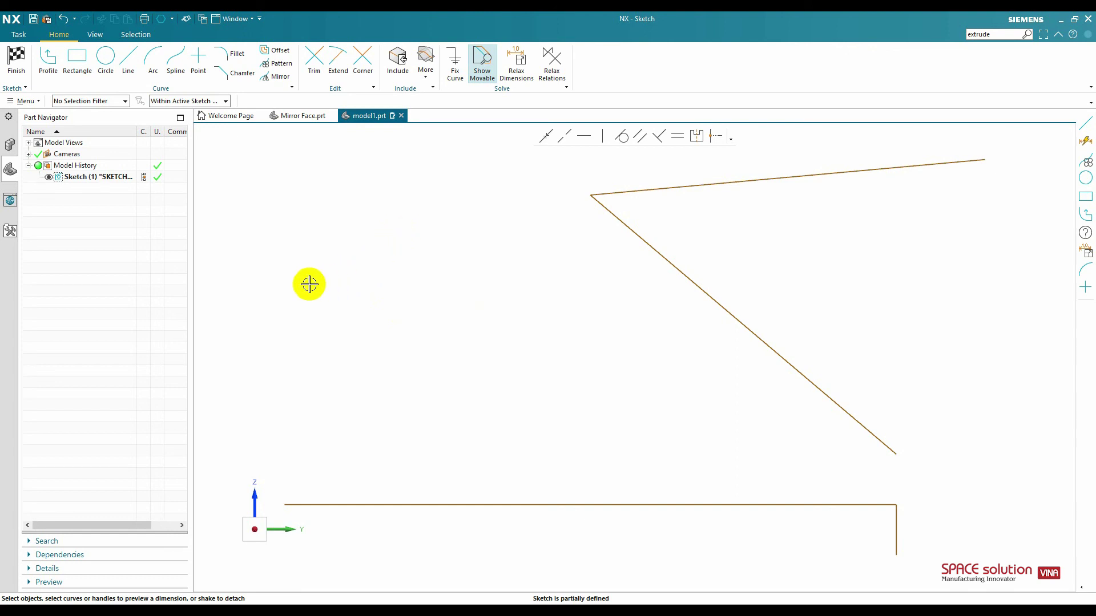
pyautogui.moveTo(224, 127)
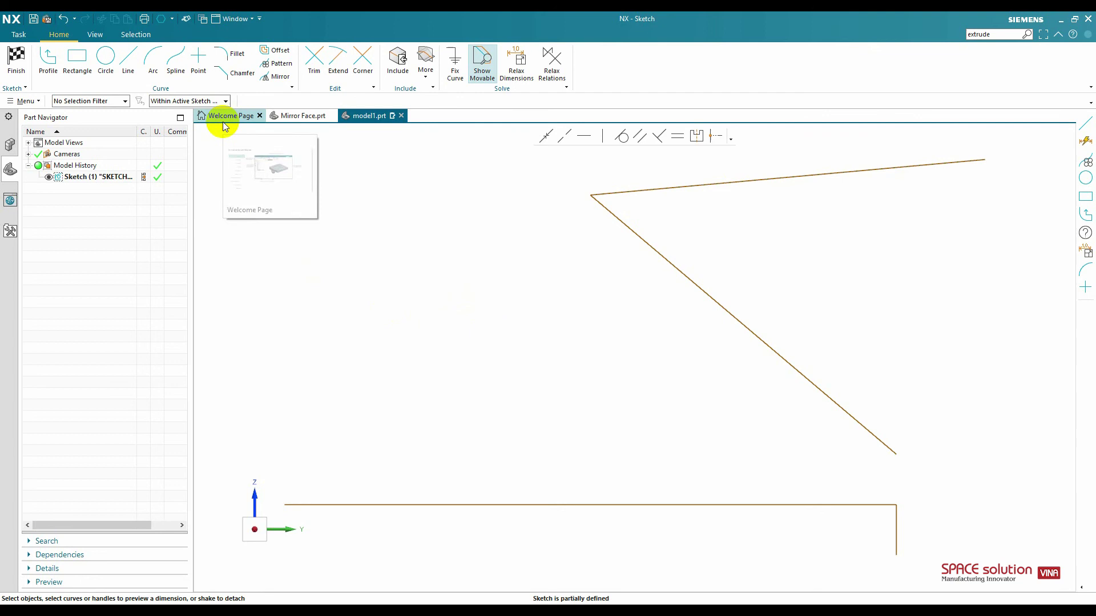
pyautogui.click(128, 60)
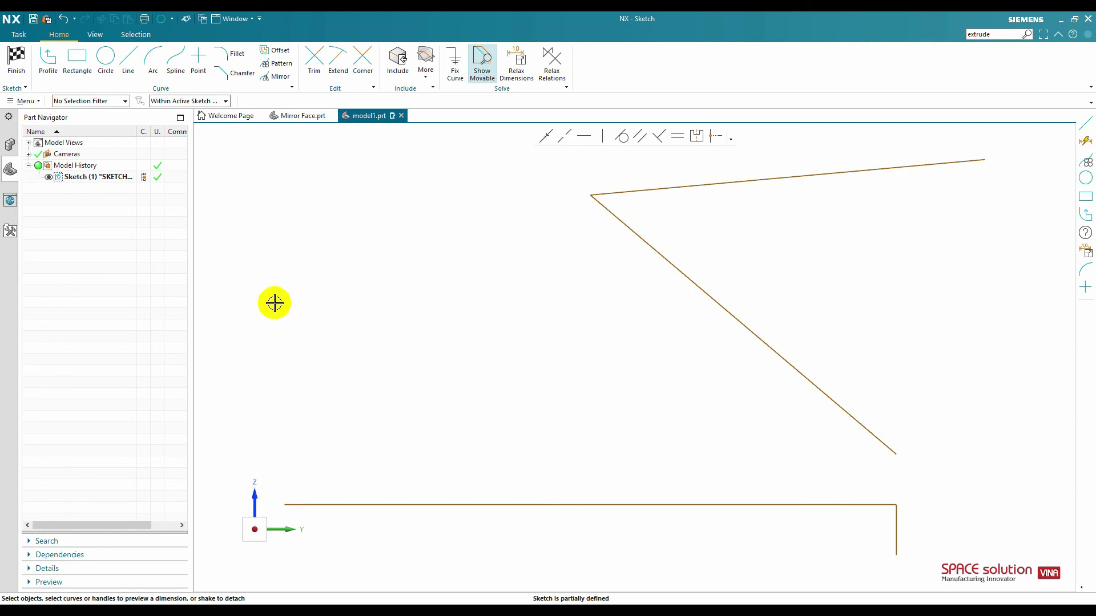
# - Start a Polygon centered in the empty area beside the angled lines and set its number of sides to 5
pyautogui.click(18, 101)
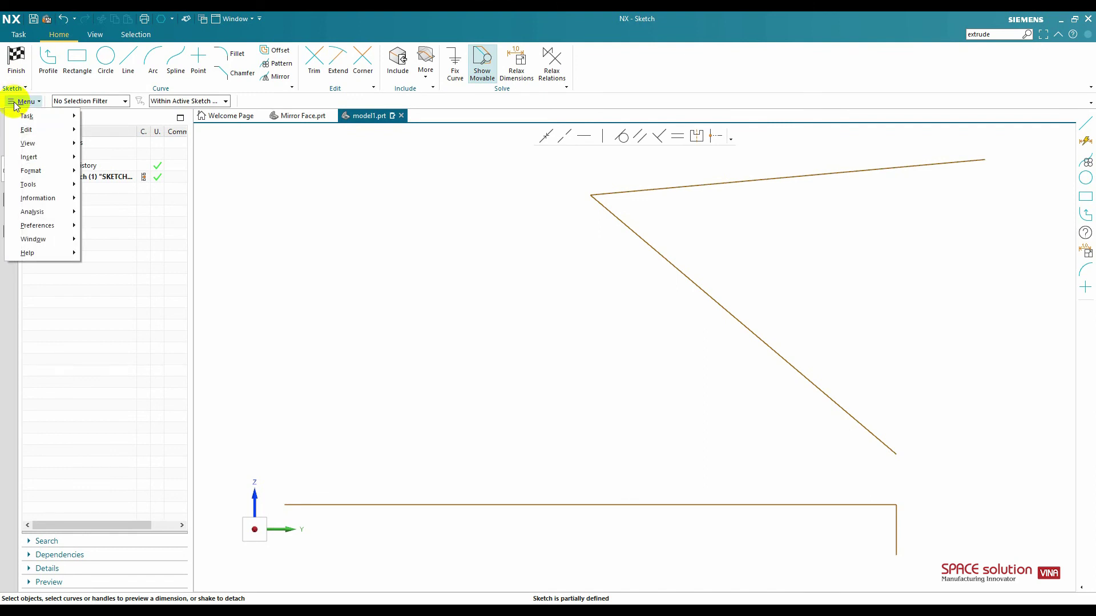
pyautogui.moveTo(50, 154)
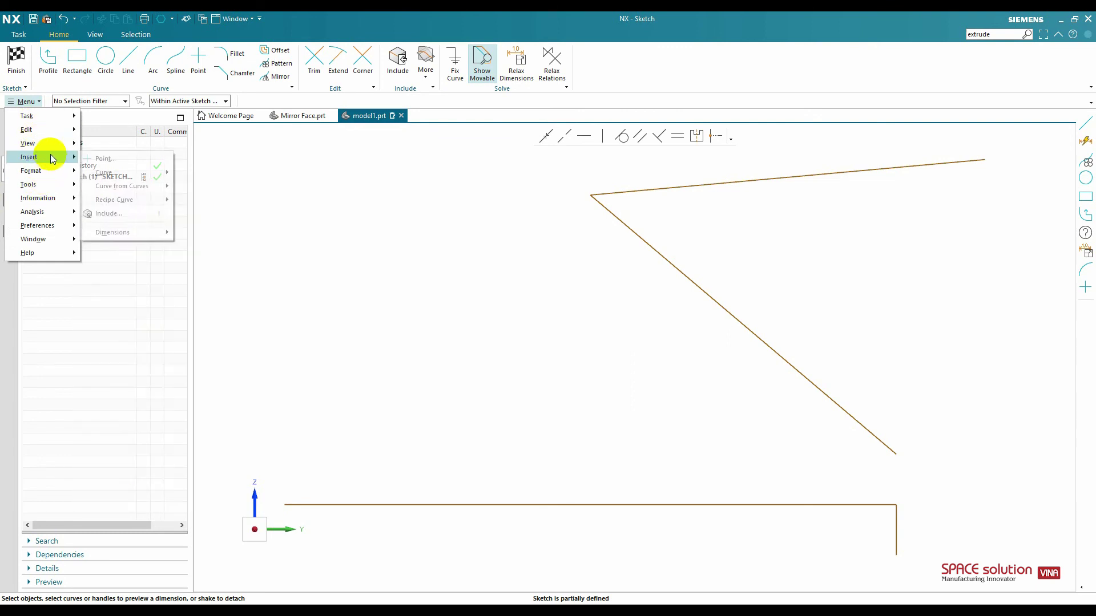
pyautogui.moveTo(137, 172)
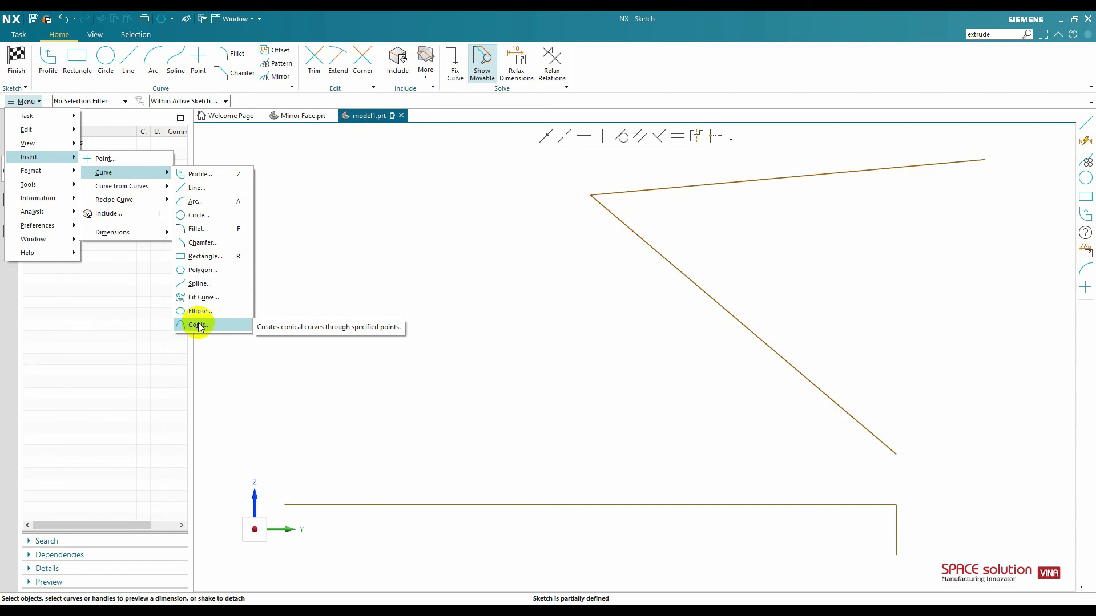
pyautogui.click(200, 271)
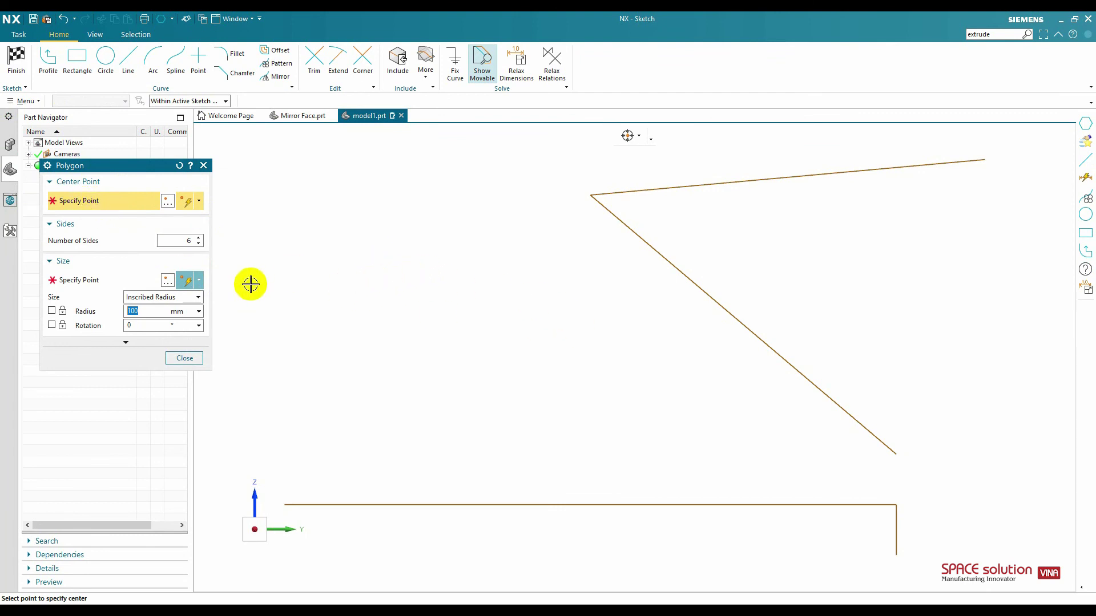
pyautogui.click(412, 273)
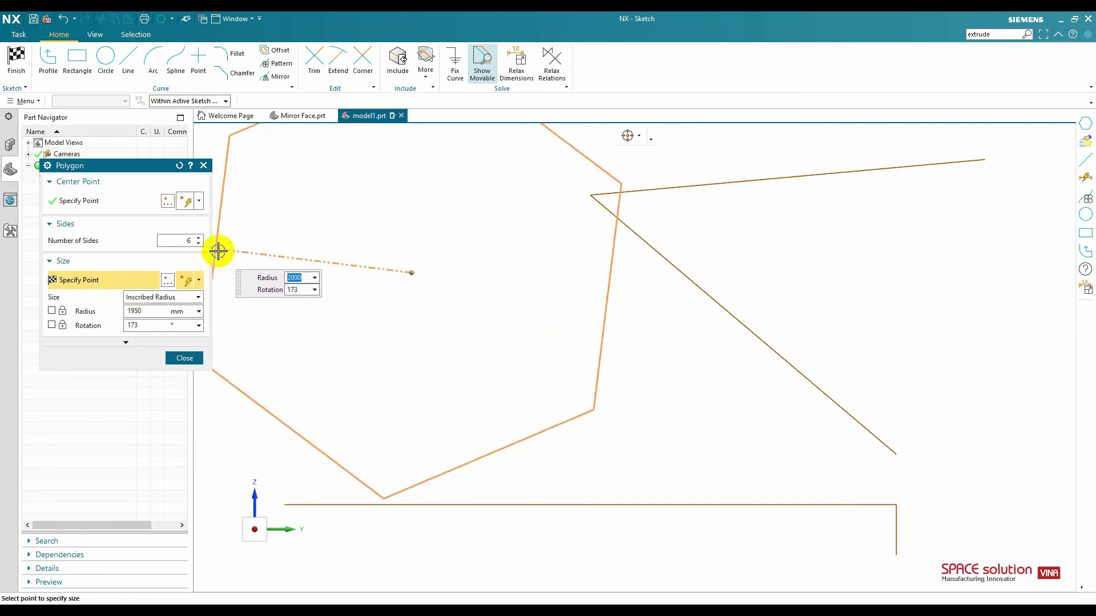
pyautogui.moveTo(192, 240); pyautogui.dragTo(166, 241)
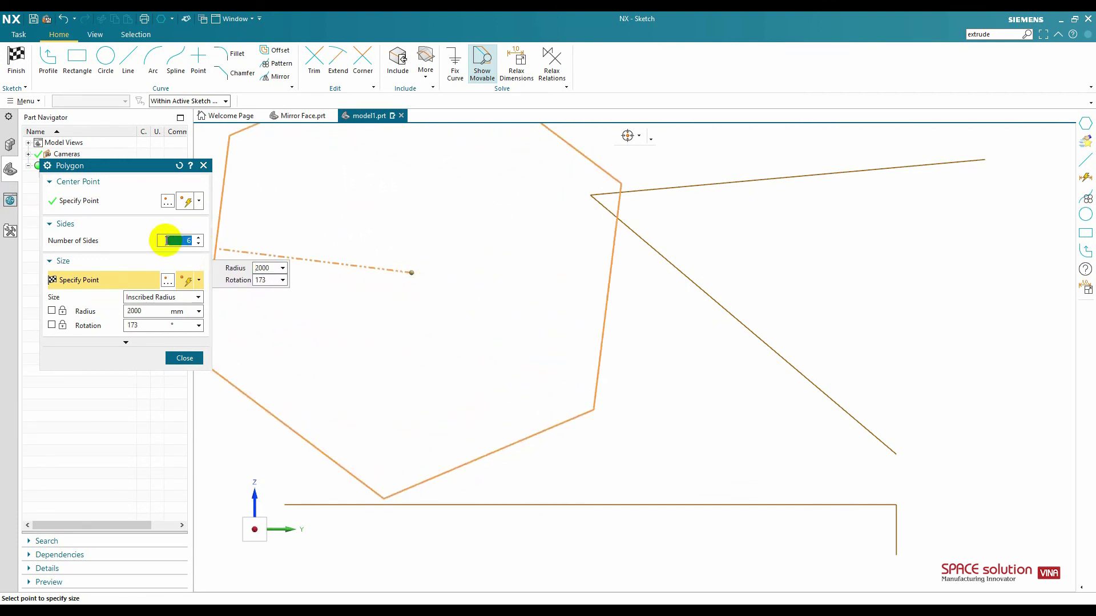
pyautogui.write('5')
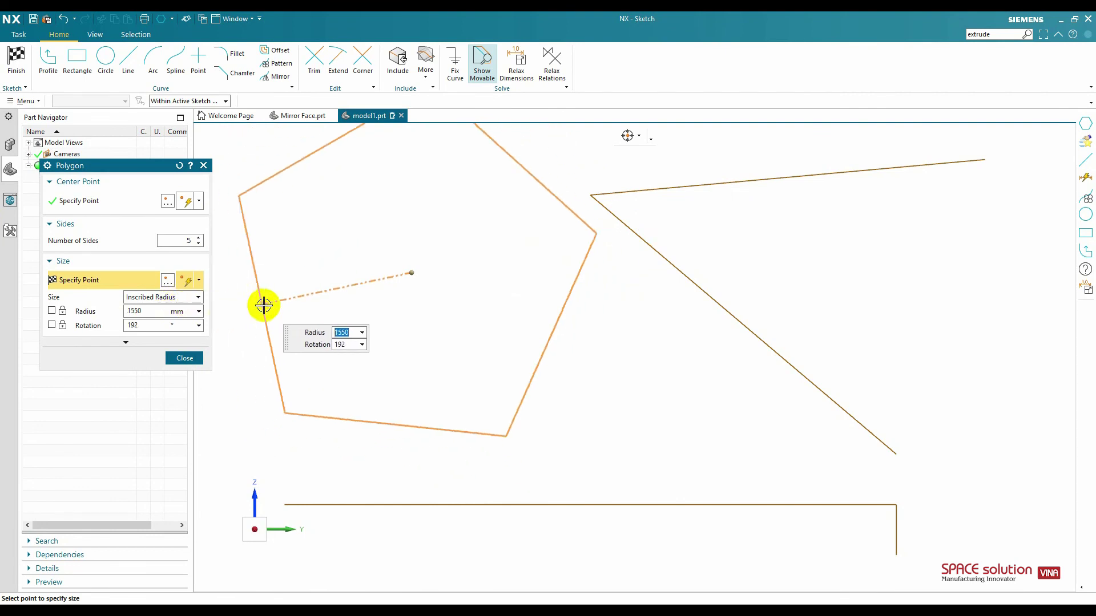
# - Set the polygon's size method to Circumscribed Radius and lock its rotation at 180°
pyautogui.click(164, 298)
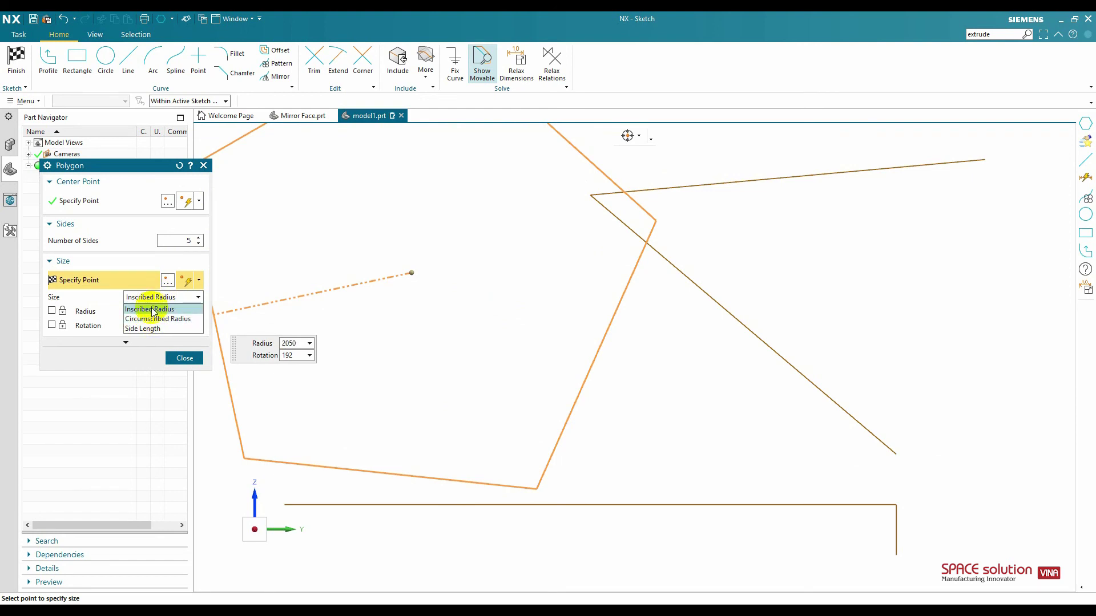
pyautogui.click(183, 298)
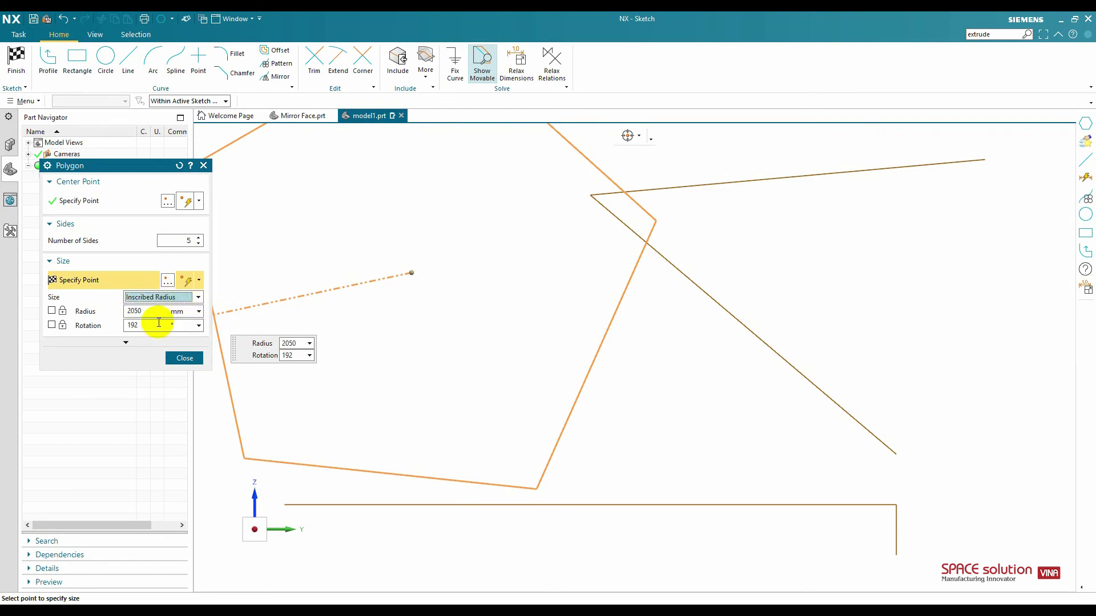
pyautogui.moveTo(151, 325); pyautogui.dragTo(131, 324)
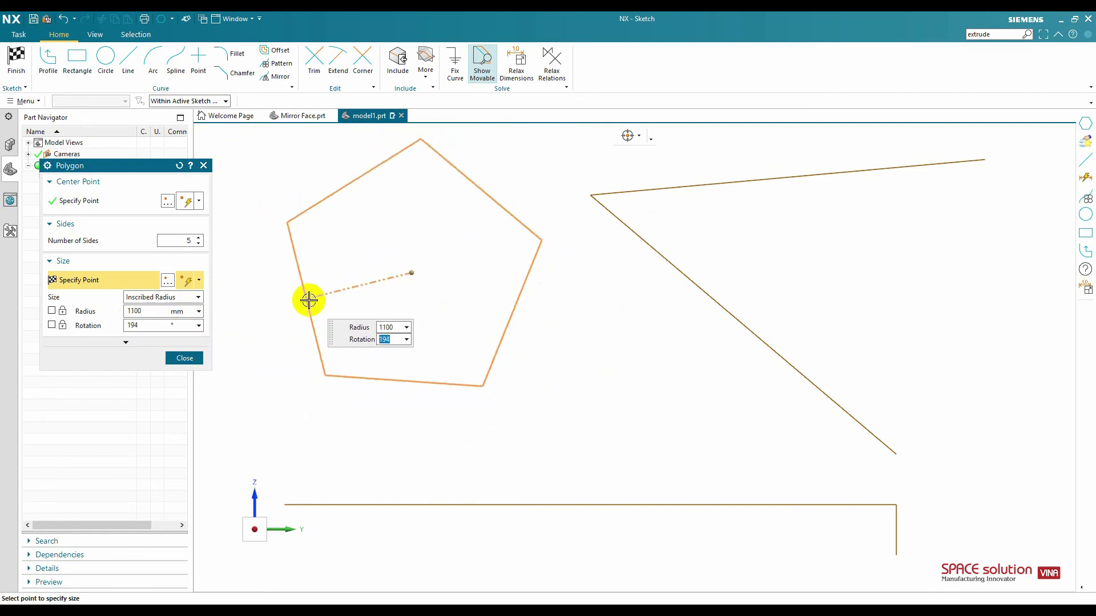
pyautogui.click(184, 297)
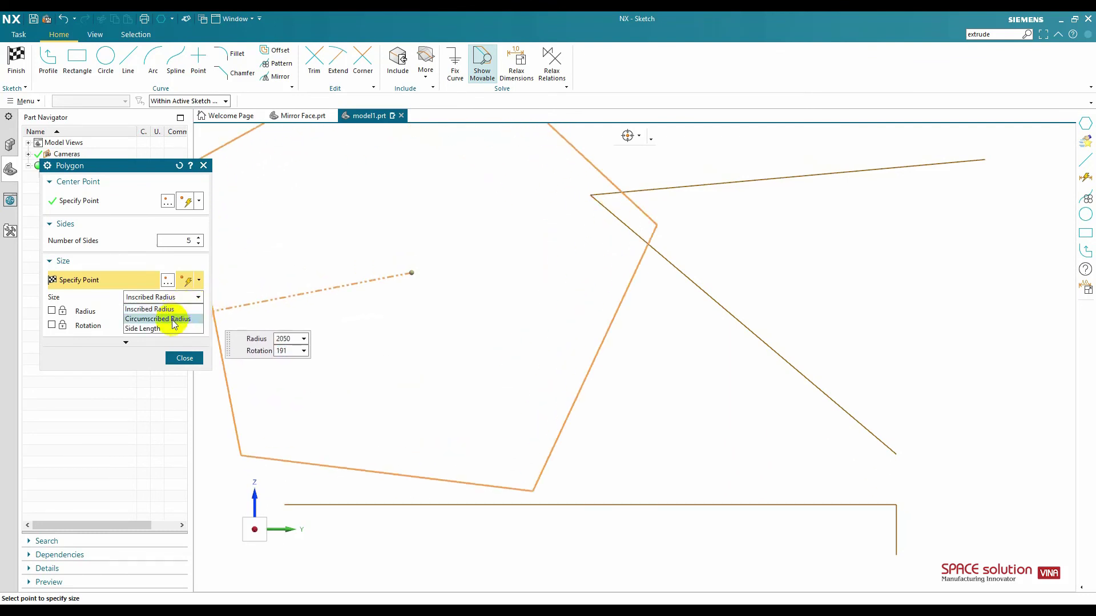
pyautogui.click(186, 313)
pyautogui.click(141, 326)
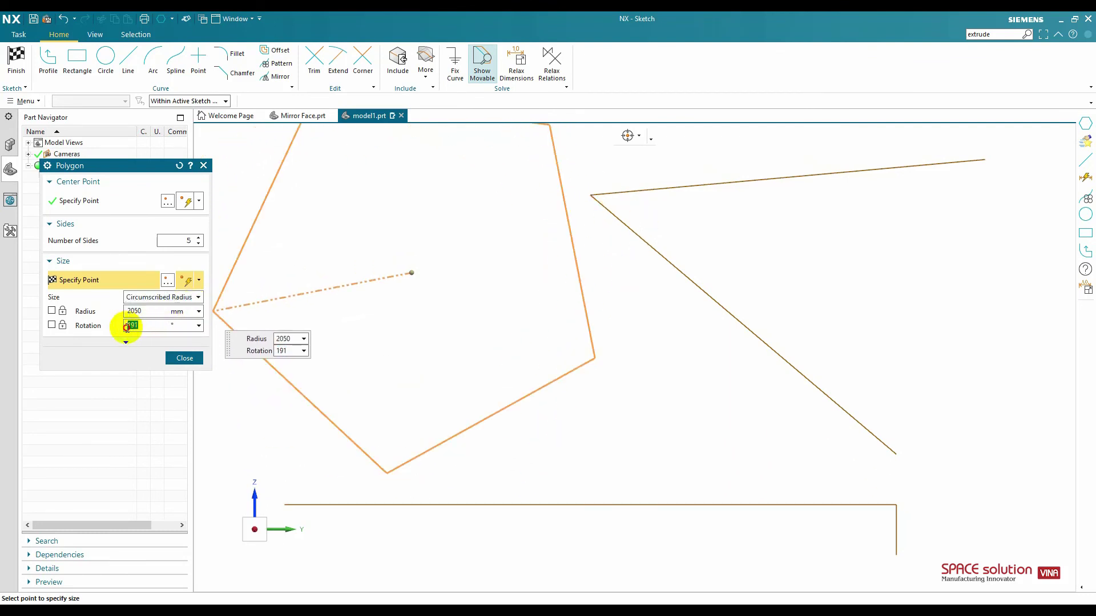
pyautogui.doubleClick(127, 326)
pyautogui.write('180')
pyautogui.press('Return')
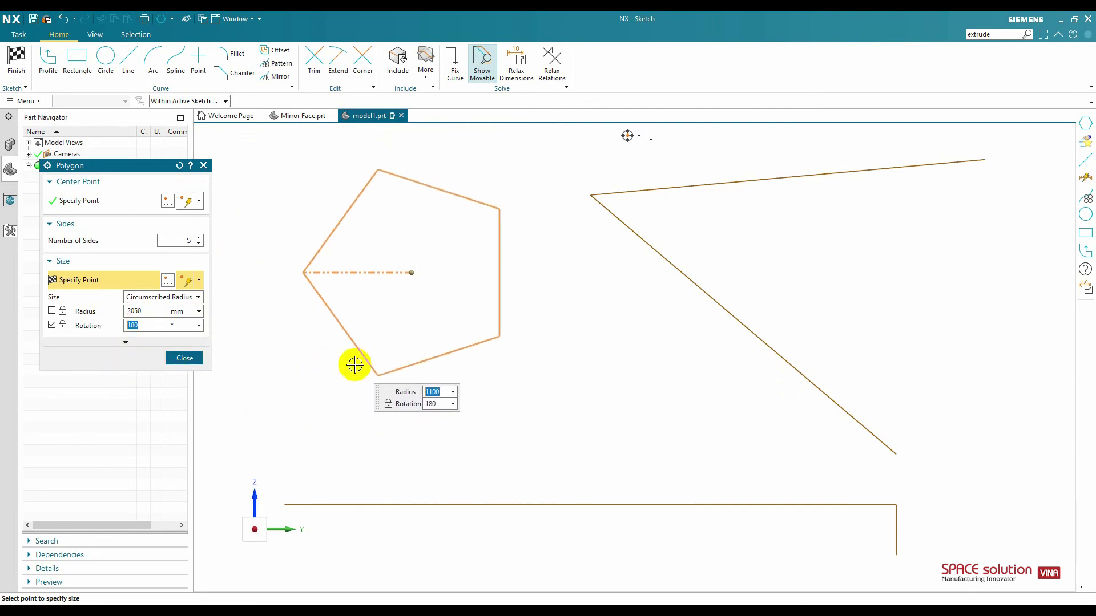
# - Show the Polygon settings, place the pentagon with a circumscribed radius of about 600 mm, and close the Polygon command
pyautogui.click(125, 343)
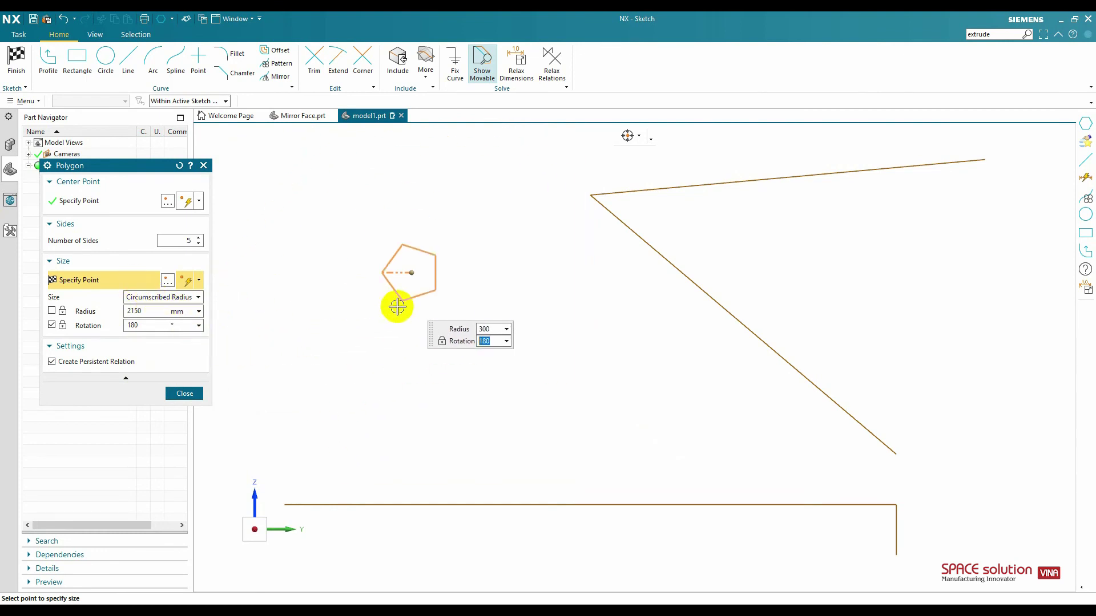
pyautogui.click(371, 316)
pyautogui.click(184, 393)
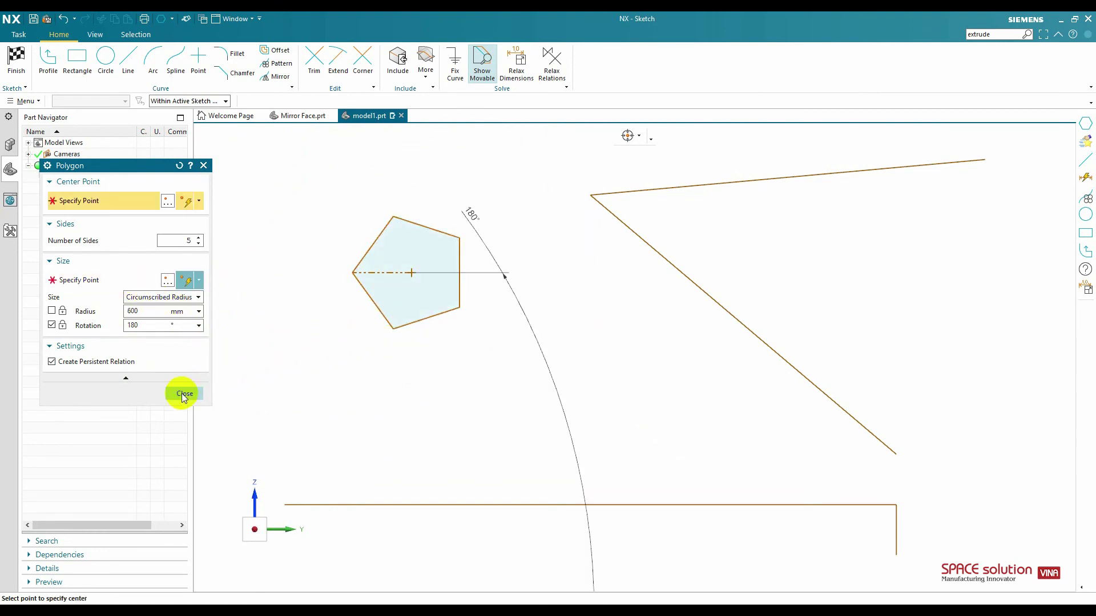